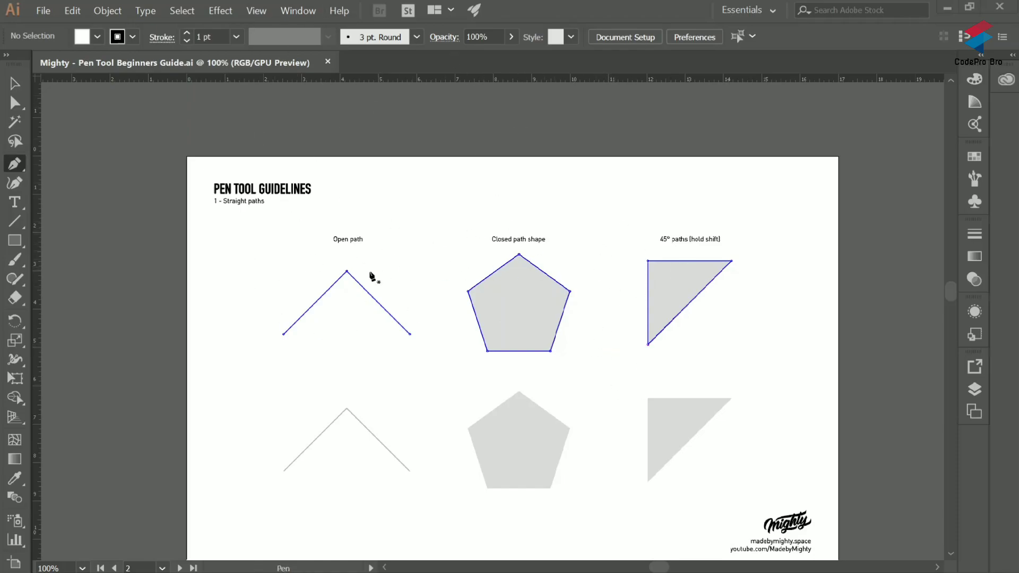
# - Examine the straight paths guideline artboard, including the logo and the open, closed and 45° path examples
pyautogui.scroll(-5, 267, 216)
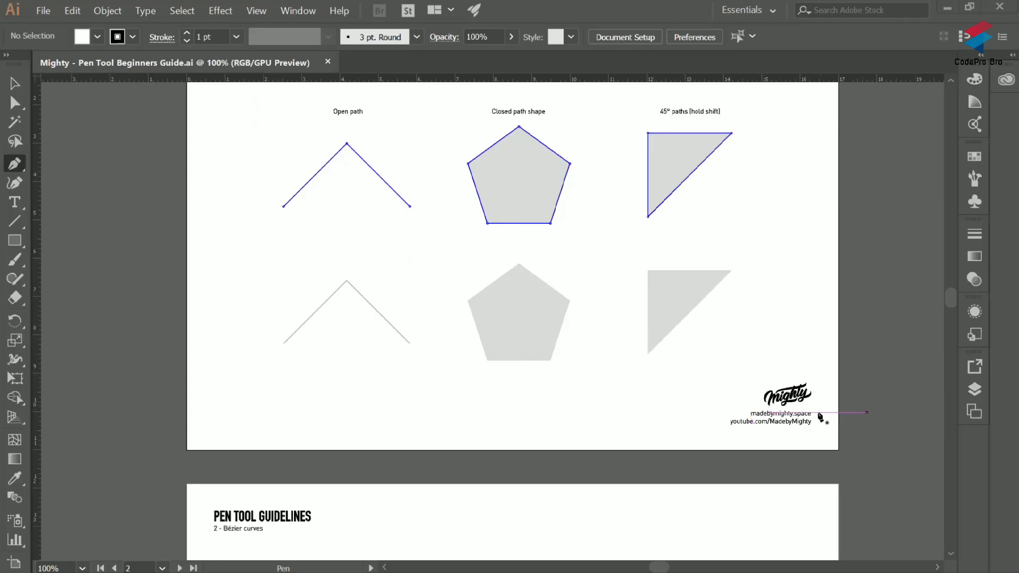
pyautogui.scroll(3, 820, 417)
pyautogui.scroll(2, 778, 404)
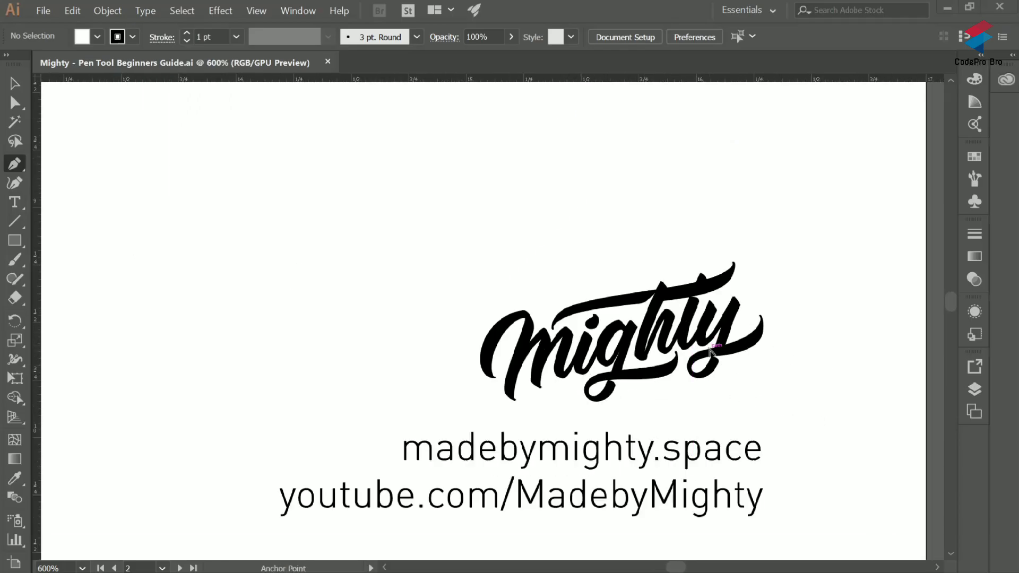
pyautogui.scroll(-5, 711, 351)
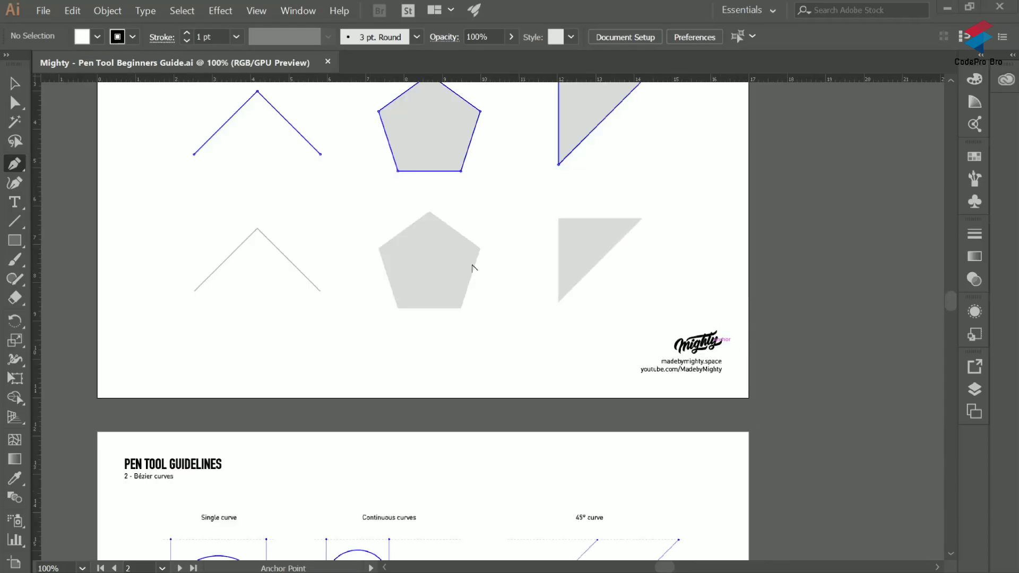
pyautogui.scroll(1, 261, 178)
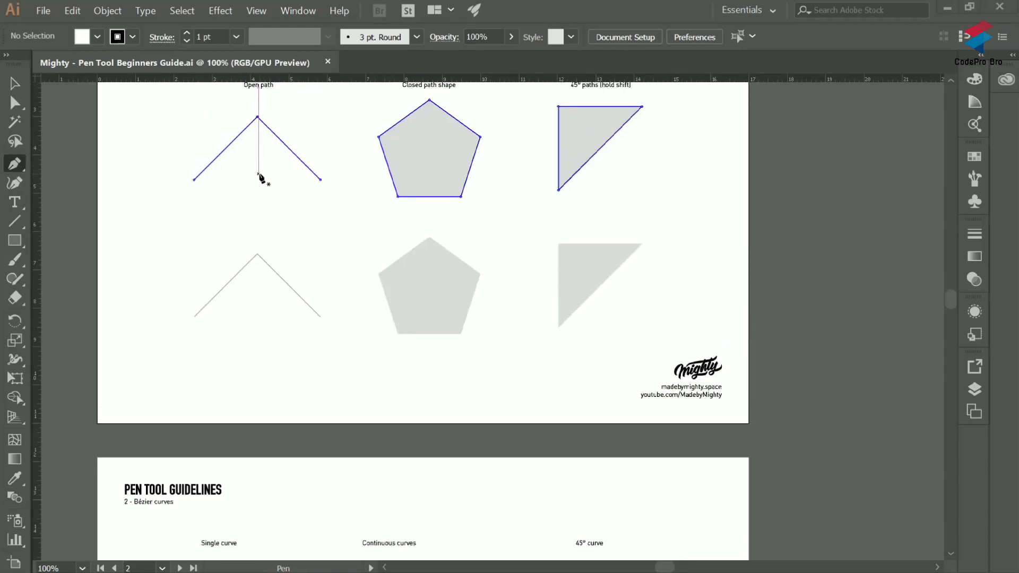
pyautogui.scroll(1, 222, 224)
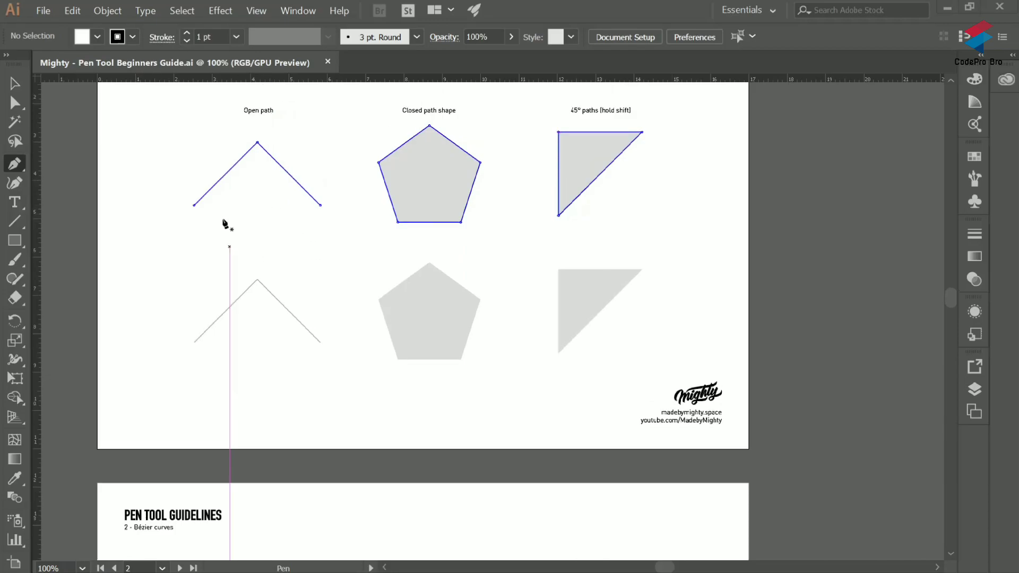
pyautogui.scroll(1, 223, 225)
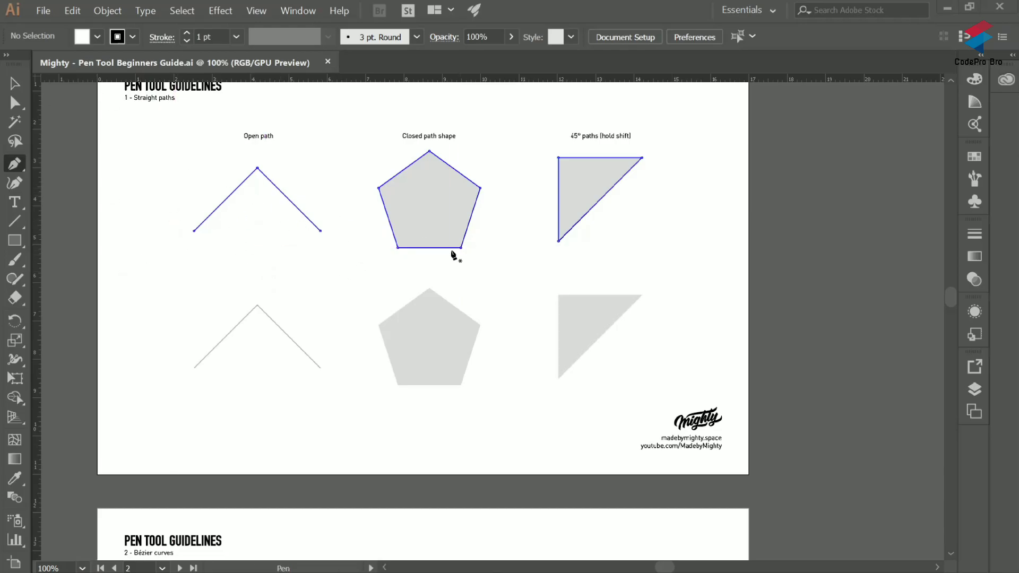
pyautogui.hscroll(-3, 291, 204)
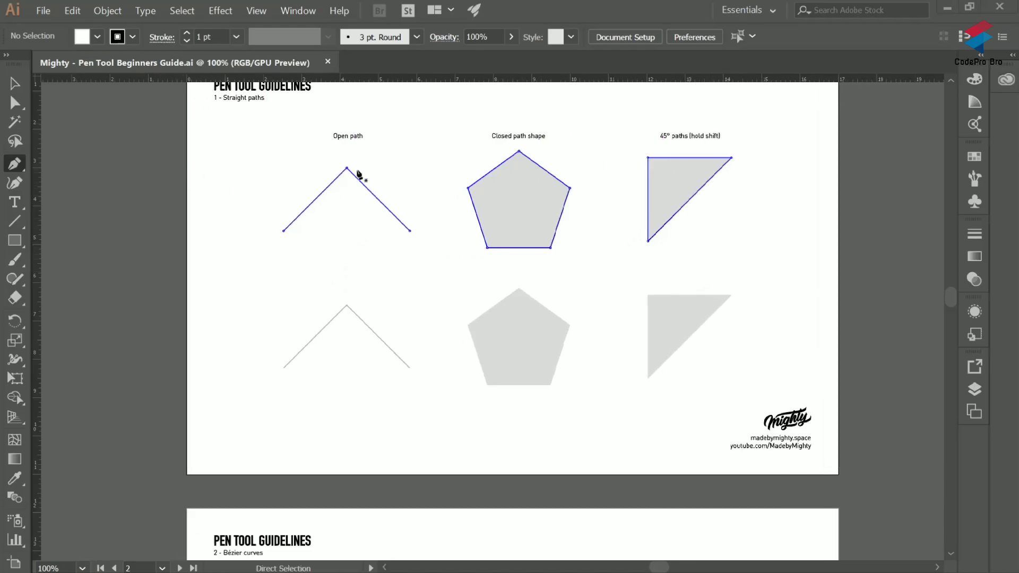
# - Look through the guideline artboards for Bézier curves, breaking paths, complex shapes and lettering
pyautogui.scroll(-3, 425, 150)
pyautogui.scroll(-3, 423, 159)
pyautogui.keyDown('alt'); pyautogui.scroll(-2, 423, 216); pyautogui.keyUp('alt')
pyautogui.scroll(-5, 480, 357)
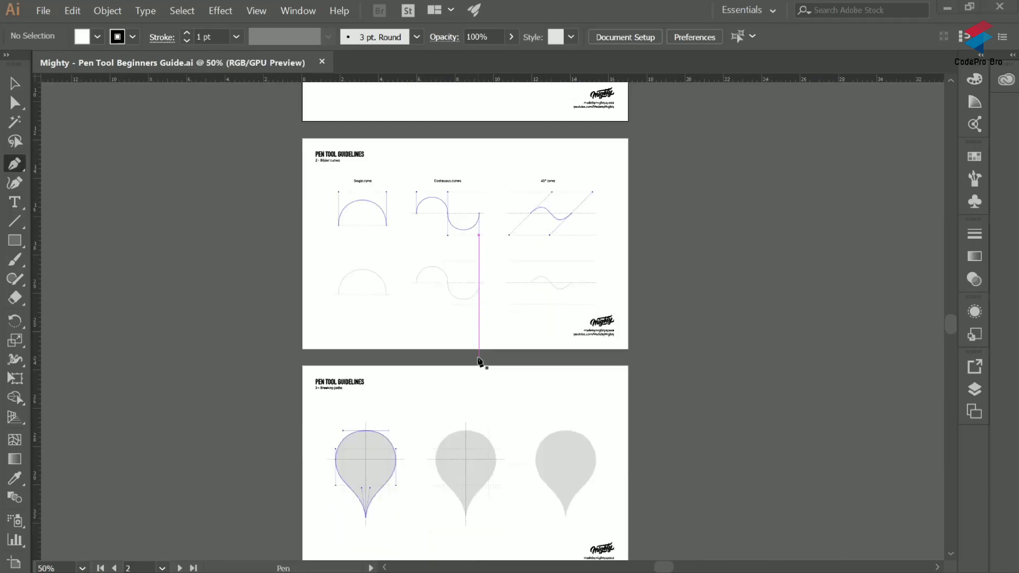
pyautogui.scroll(-10, 480, 363)
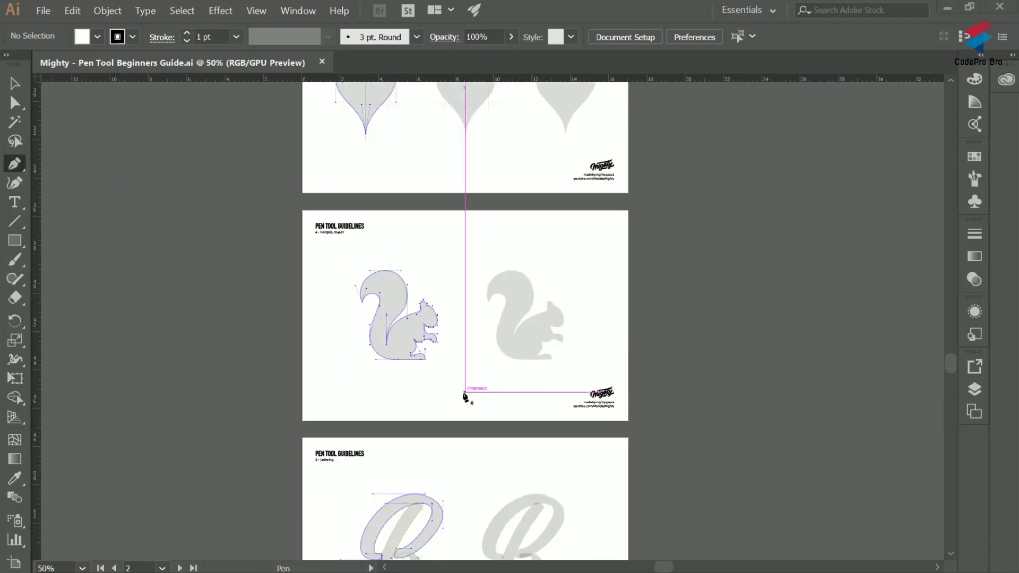
pyautogui.scroll(3, 396, 300)
pyautogui.scroll(-4, 395, 300)
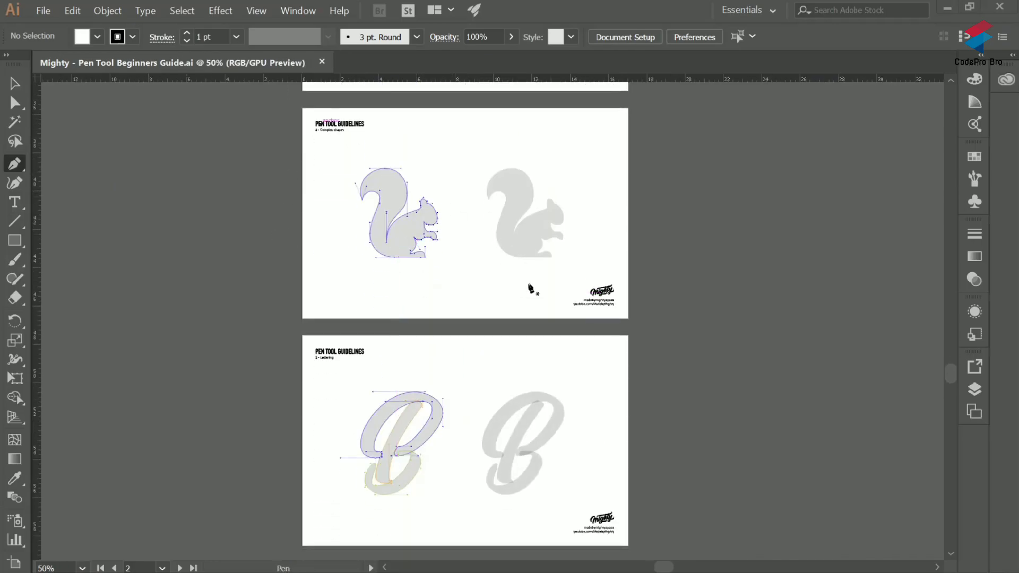
pyautogui.scroll(13, 482, 250)
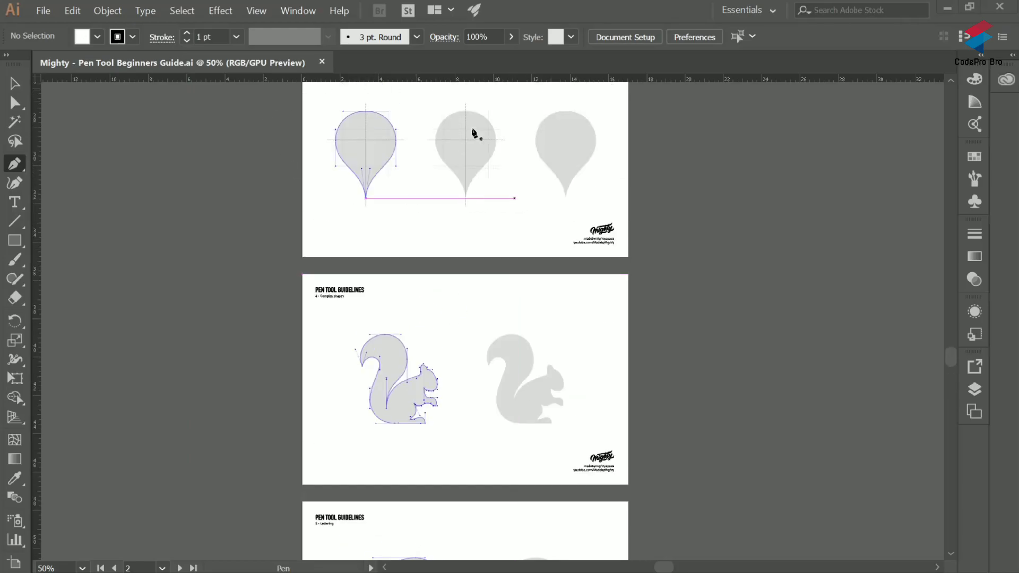
pyautogui.scroll(-6, 434, 227)
pyautogui.scroll(20, 433, 227)
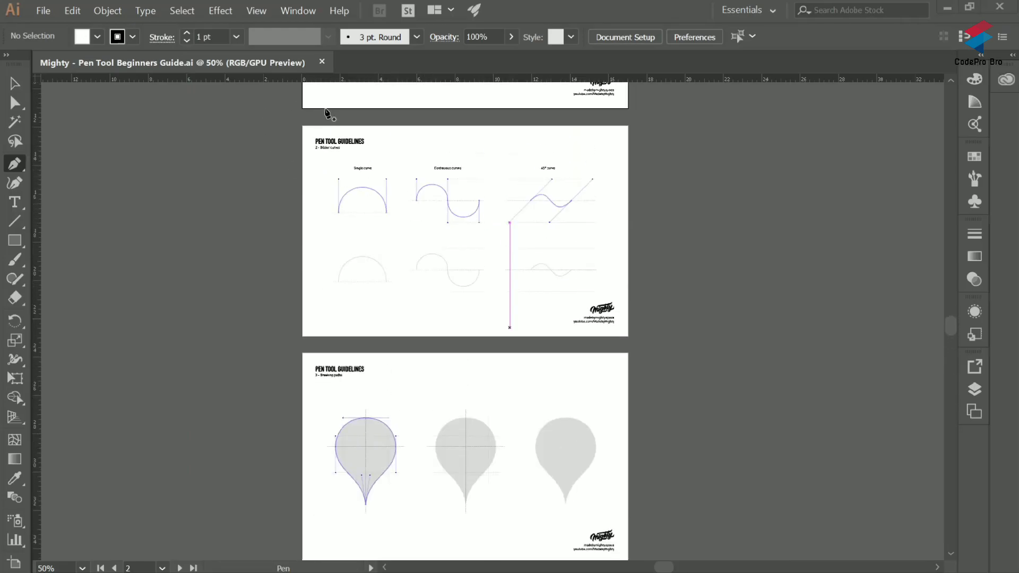
pyautogui.scroll(15, 351, 154)
# - Draw an open three-point practice path with a curved first segment in the blank area beside the open path example
pyautogui.scroll(4, 354, 279)
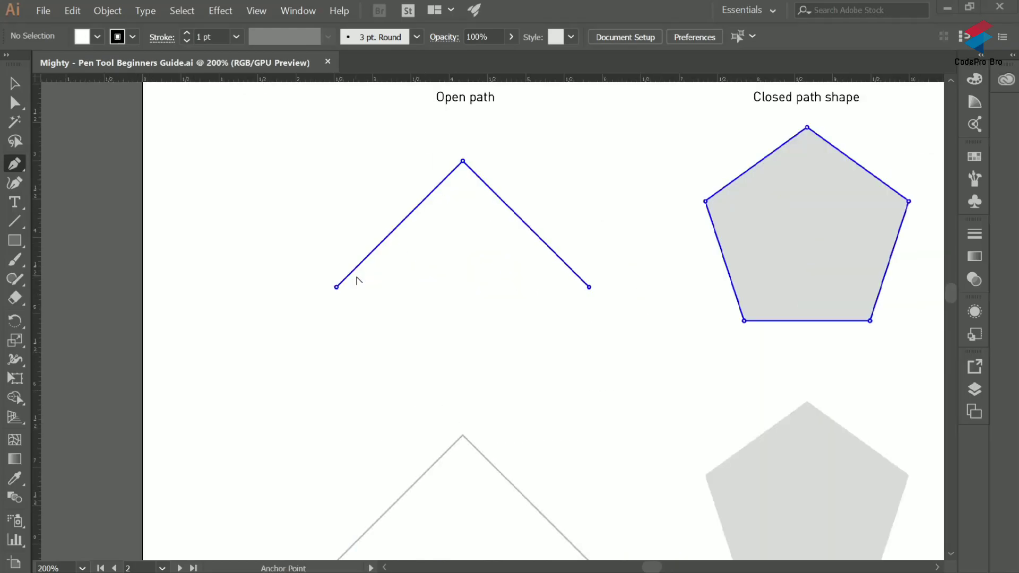
pyautogui.scroll(4, 527, 159)
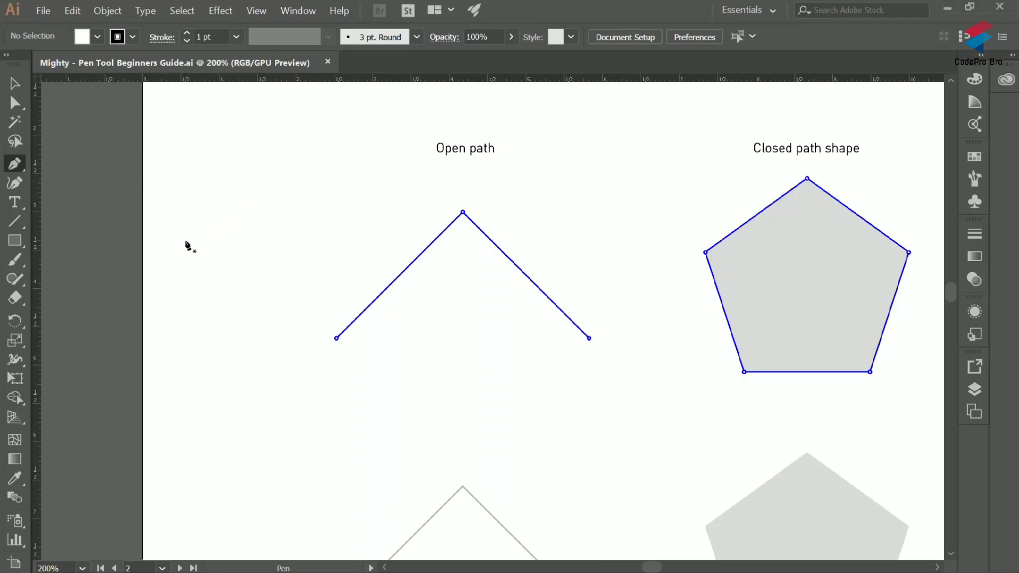
pyautogui.moveTo(197, 237)
pyautogui.mouseDown()
pyautogui.moveTo(220, 205)
pyautogui.moveTo(193, 221)
pyautogui.mouseUp()
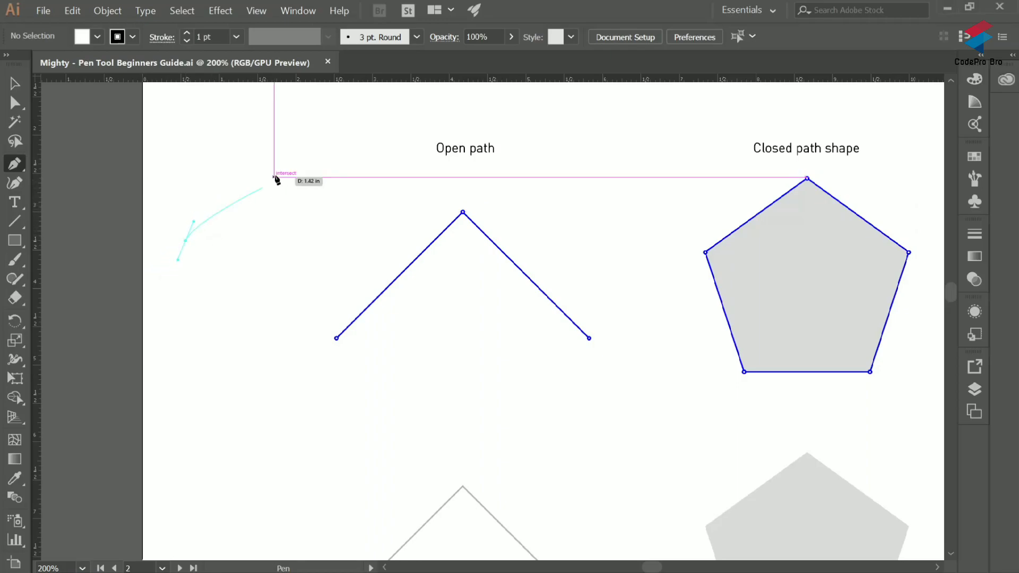
pyautogui.click(320, 158)
pyautogui.click(299, 274)
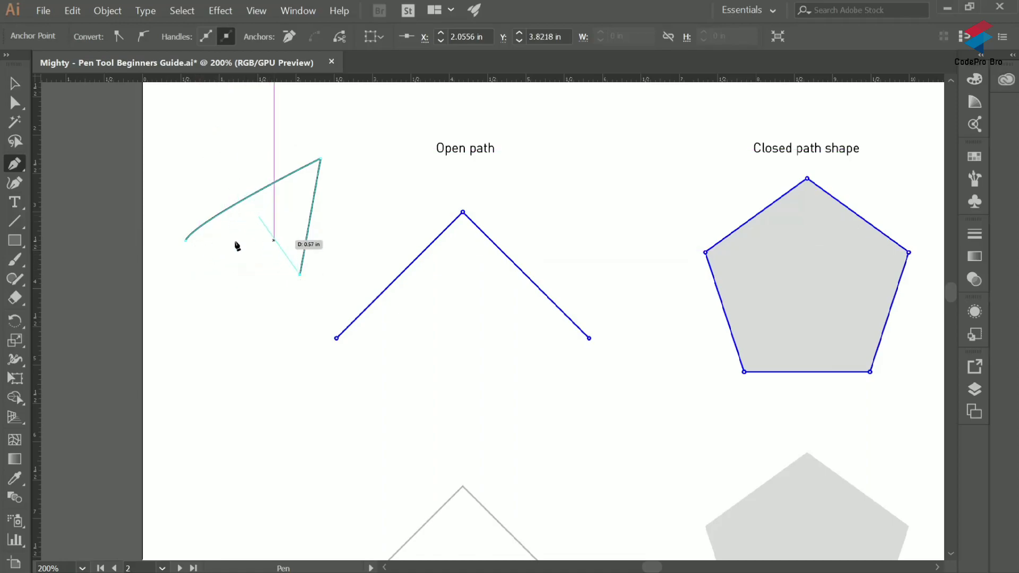
# - Select the open practice path and fill it with red
pyautogui.click(14, 84)
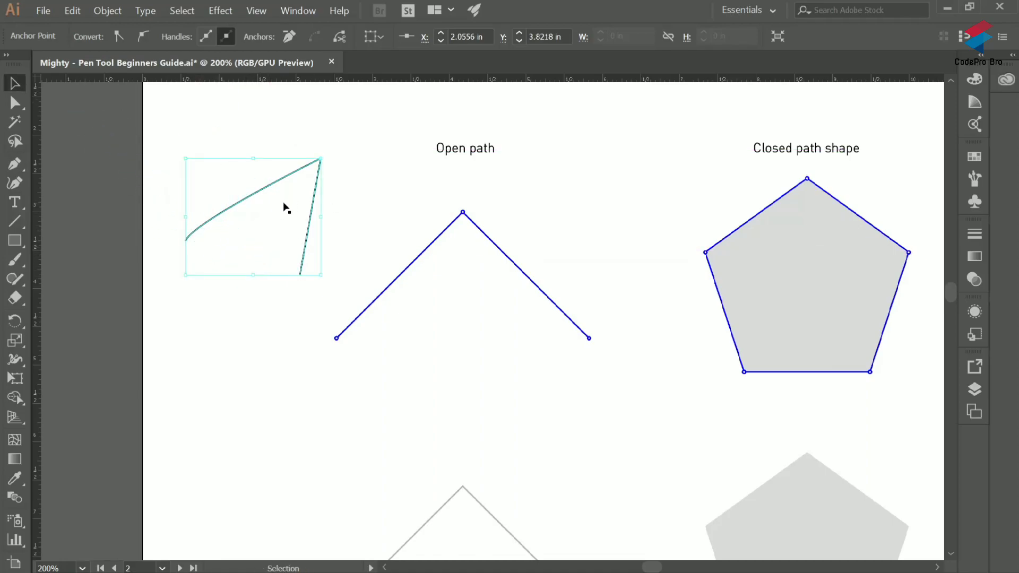
pyautogui.click(268, 155)
pyautogui.moveTo(191, 159); pyautogui.dragTo(307, 229)
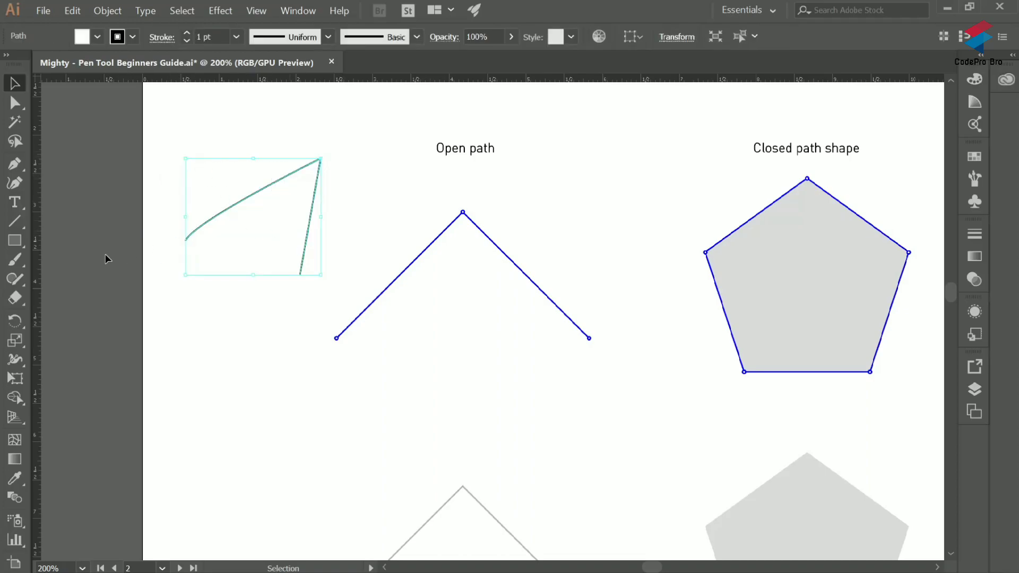
pyautogui.click(98, 37)
pyautogui.click(55, 69)
pyautogui.click(308, 136)
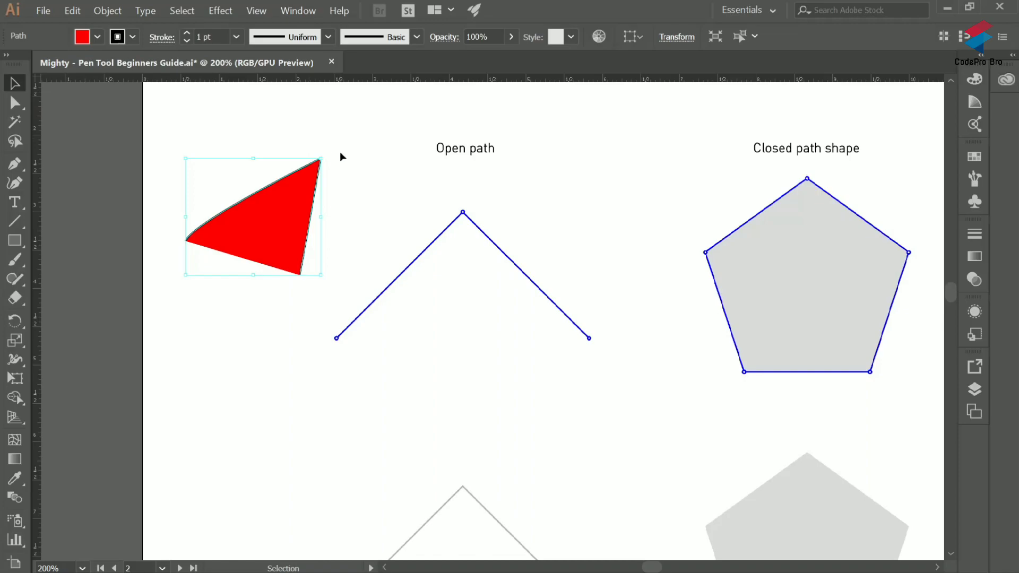
# - Set the practice path's fill to None and delete the path
pyautogui.click(340, 151)
pyautogui.click(263, 185)
pyautogui.click(98, 38)
pyautogui.click(9, 64)
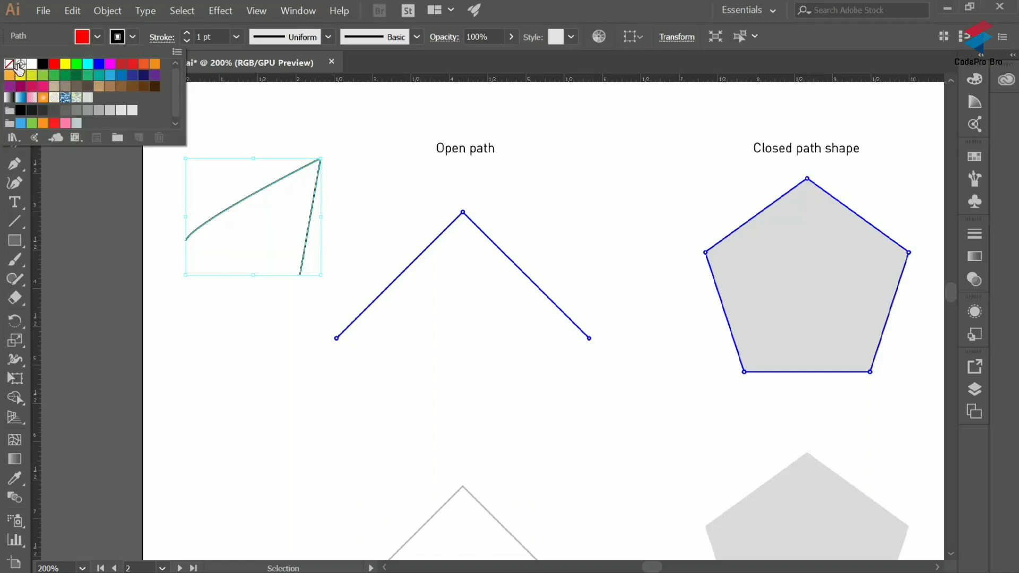
pyautogui.click(264, 164)
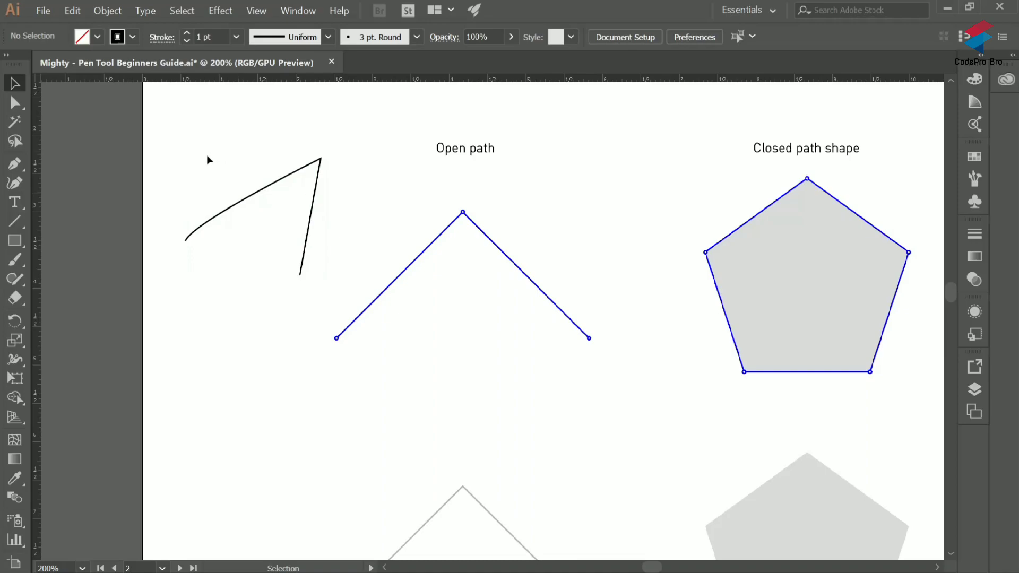
pyautogui.moveTo(198, 161); pyautogui.dragTo(346, 252)
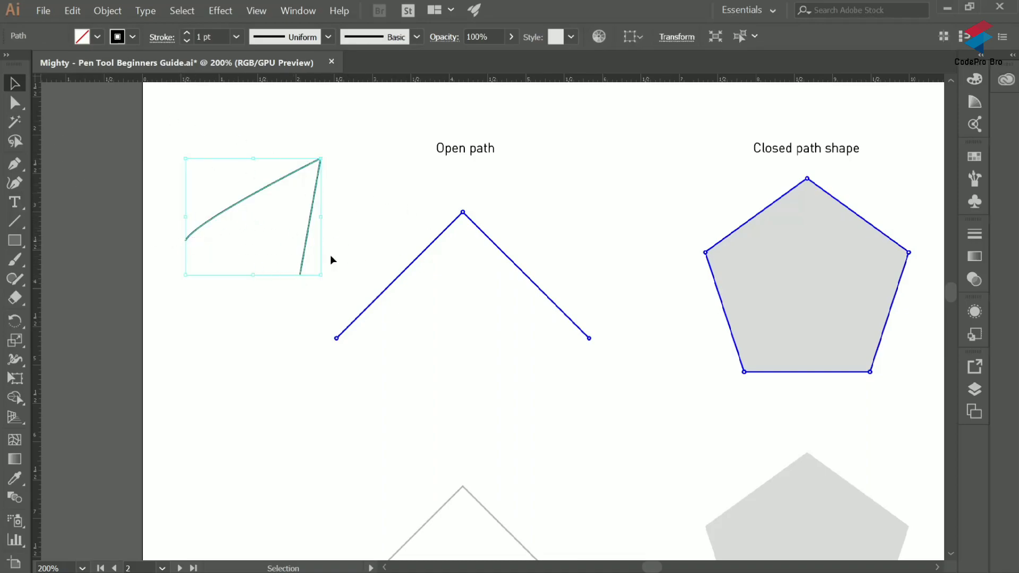
pyautogui.press('Delete')
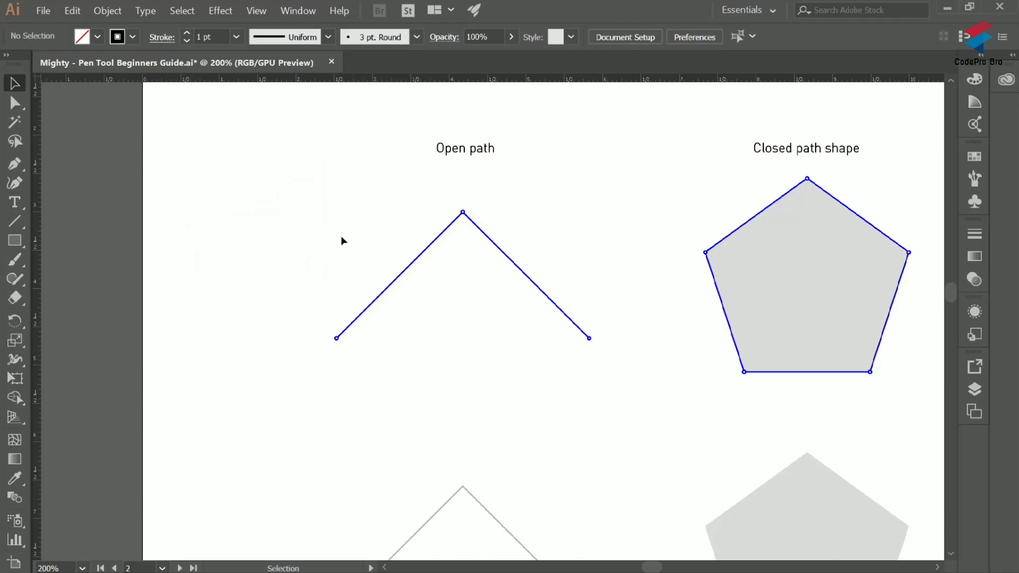
# - Trace the upper open path example with the Pen tool as two straight segments through its three anchor points and deselect it
pyautogui.click(15, 164)
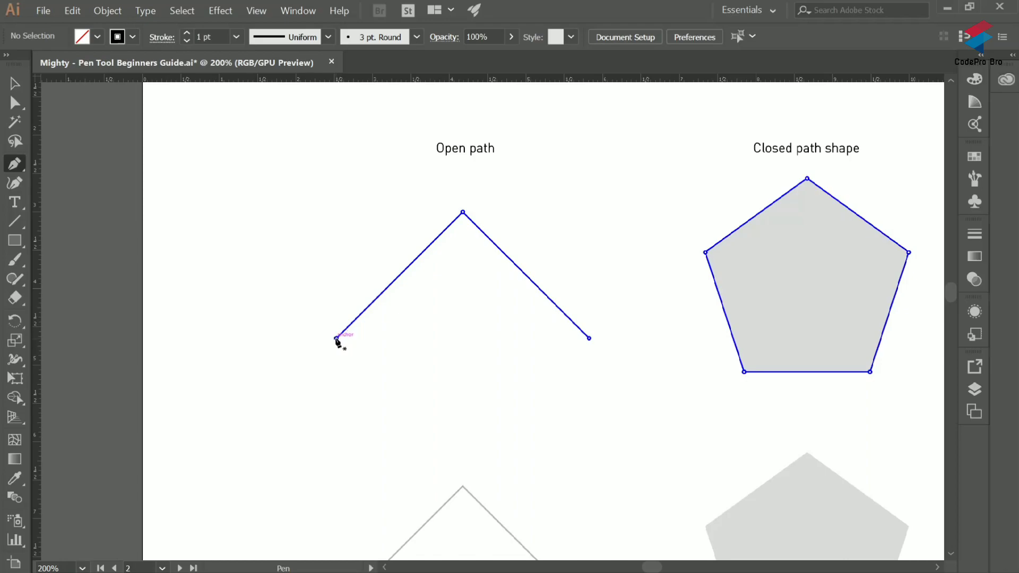
pyautogui.click(336, 339)
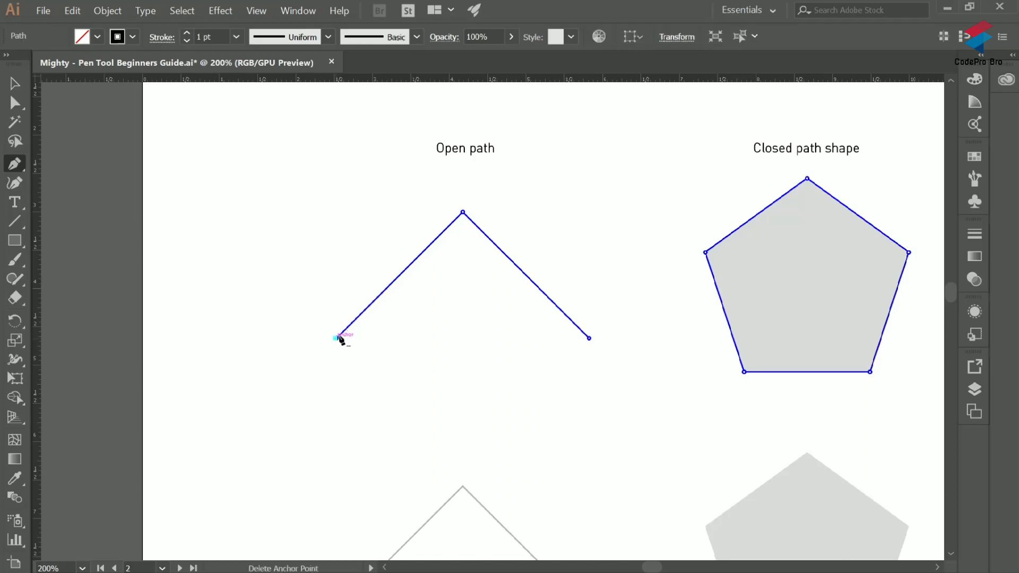
pyautogui.click(463, 213)
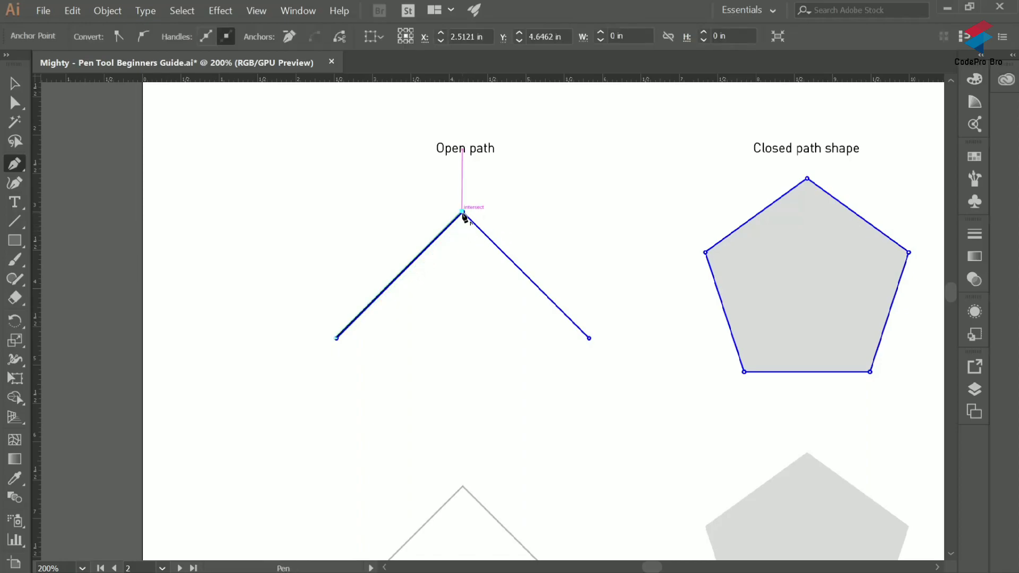
pyautogui.click(589, 339)
pyautogui.click(14, 84)
pyautogui.scroll(-1, 498, 232)
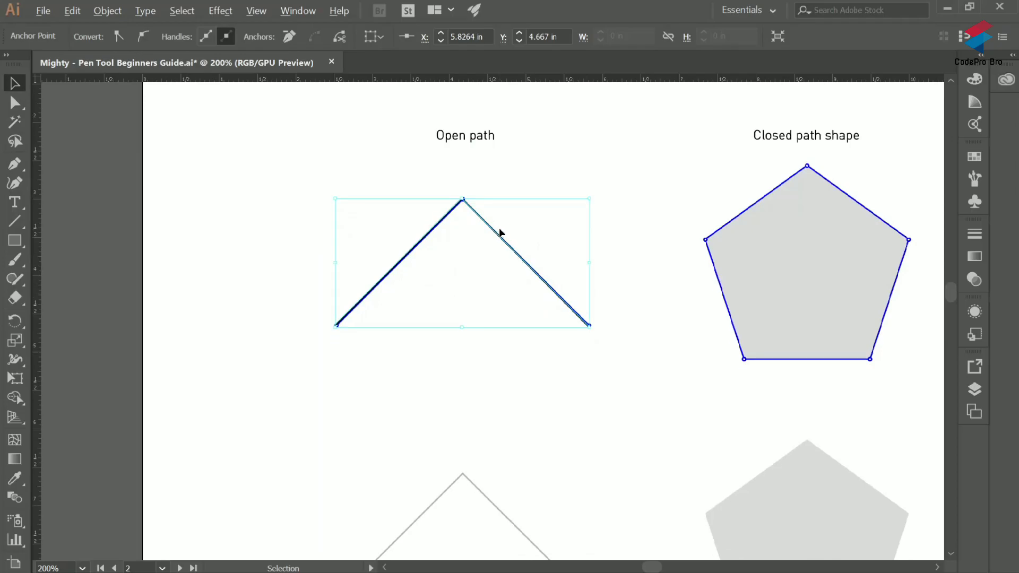
pyautogui.scroll(-1, 501, 232)
pyautogui.click(364, 234)
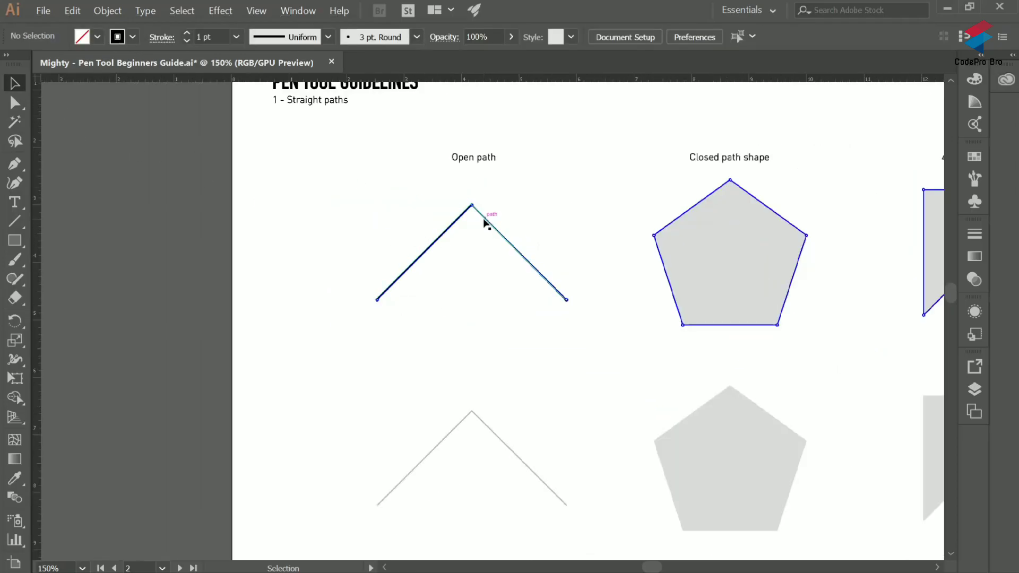
# - Set the traced open path's stroke weight to 5 pt and deselect it
pyautogui.click(482, 219)
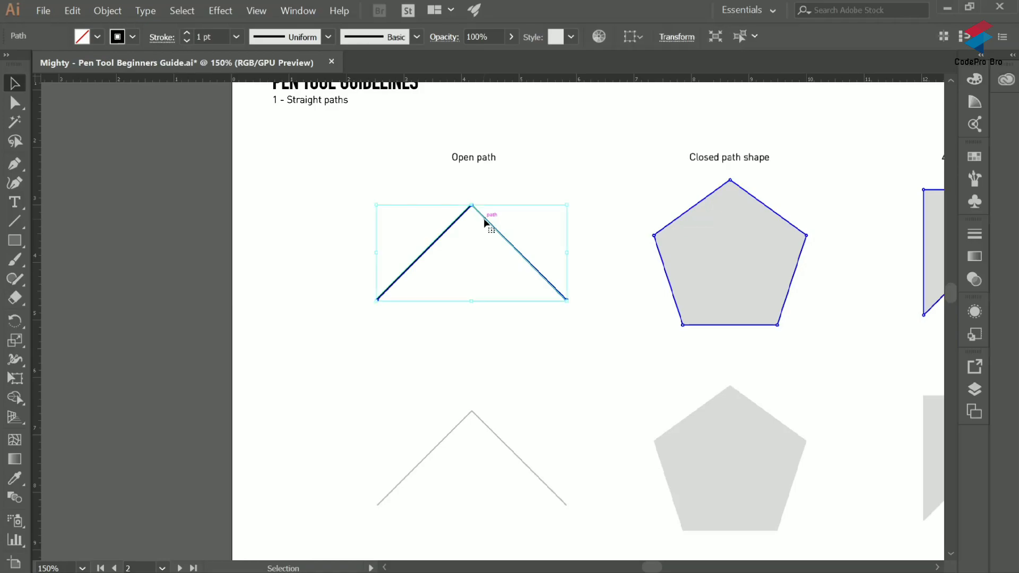
pyautogui.click(187, 33)
pyautogui.click(187, 33)
pyautogui.click(187, 33)
pyautogui.click(188, 33)
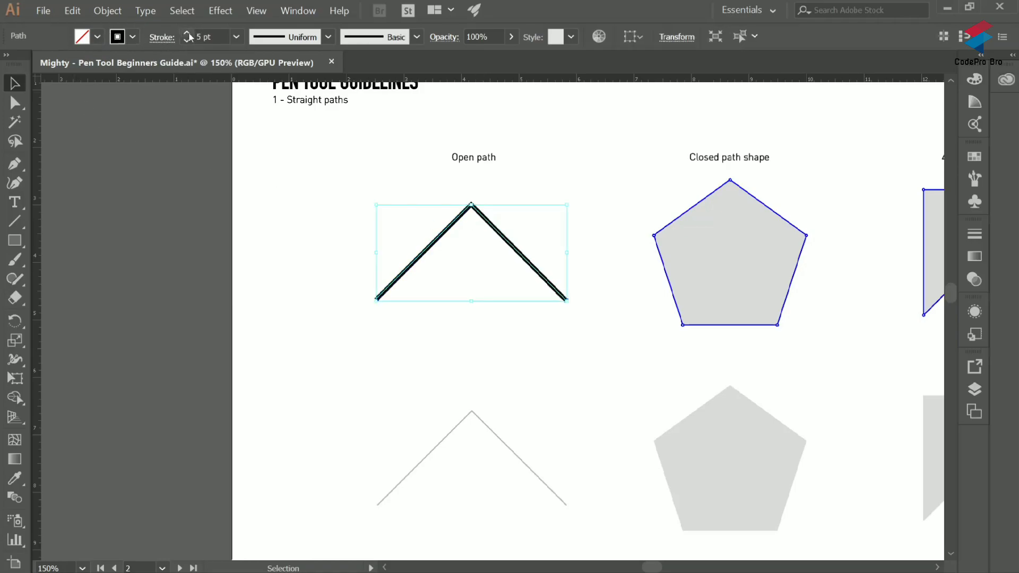
pyautogui.click(559, 183)
# - Draw a closed triangle with the Pen tool in the blank area above and between the open path and pentagon examples
pyautogui.hscroll(-1, 586, 238)
pyautogui.hscroll(5, 586, 238)
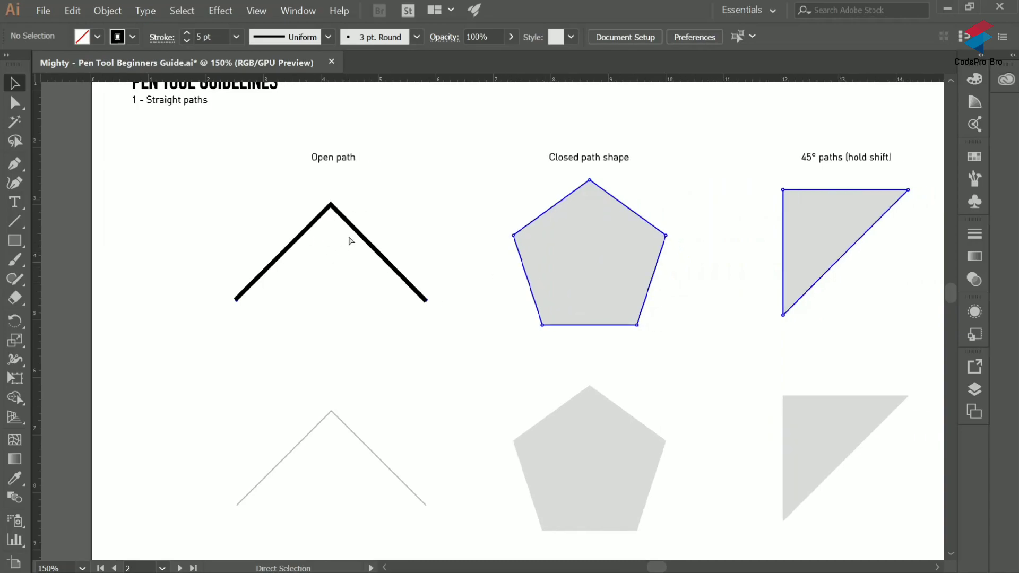
pyautogui.hscroll(2, 297, 253)
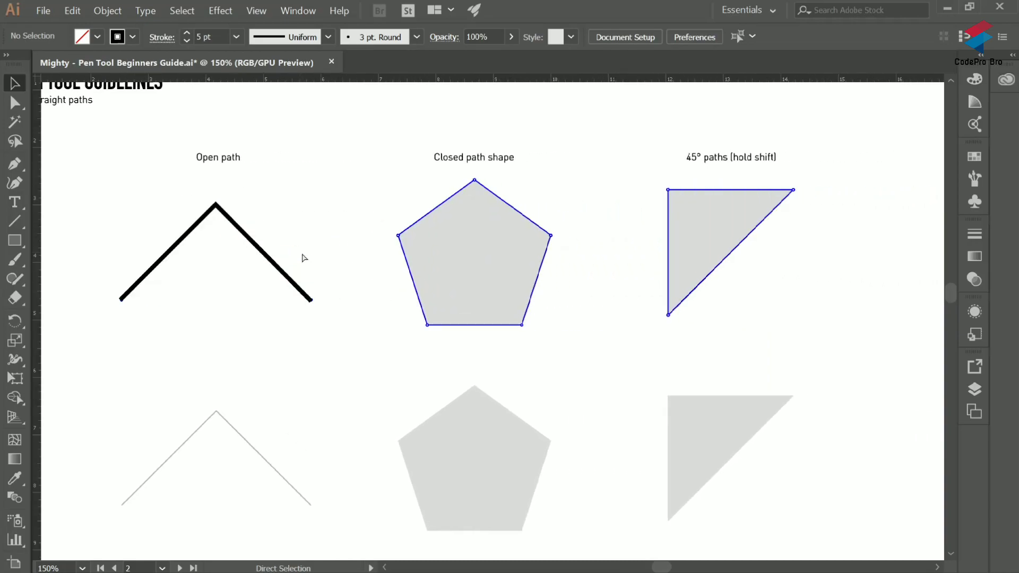
pyautogui.click(14, 164)
pyautogui.click(306, 115)
pyautogui.click(410, 115)
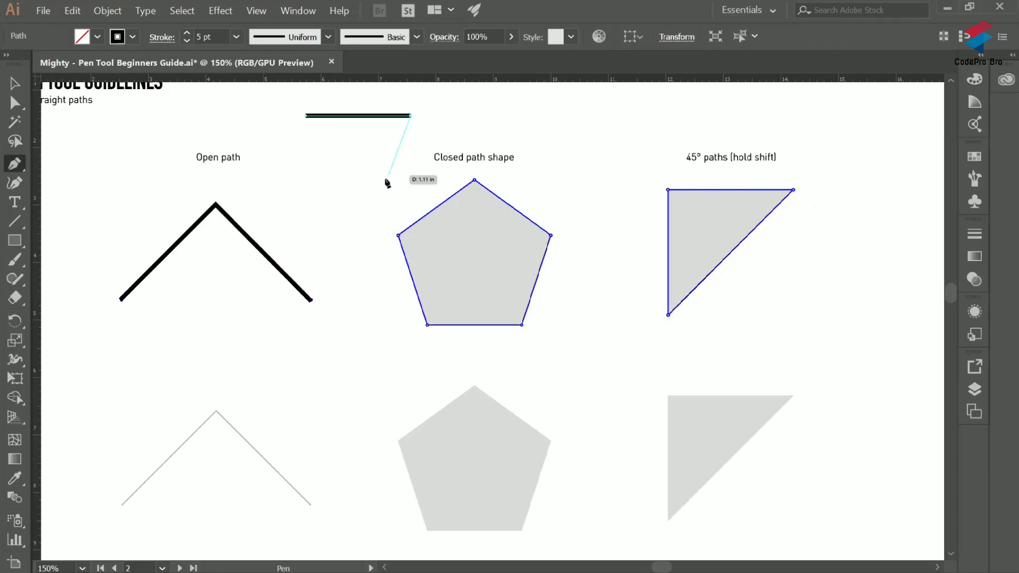
pyautogui.click(379, 178)
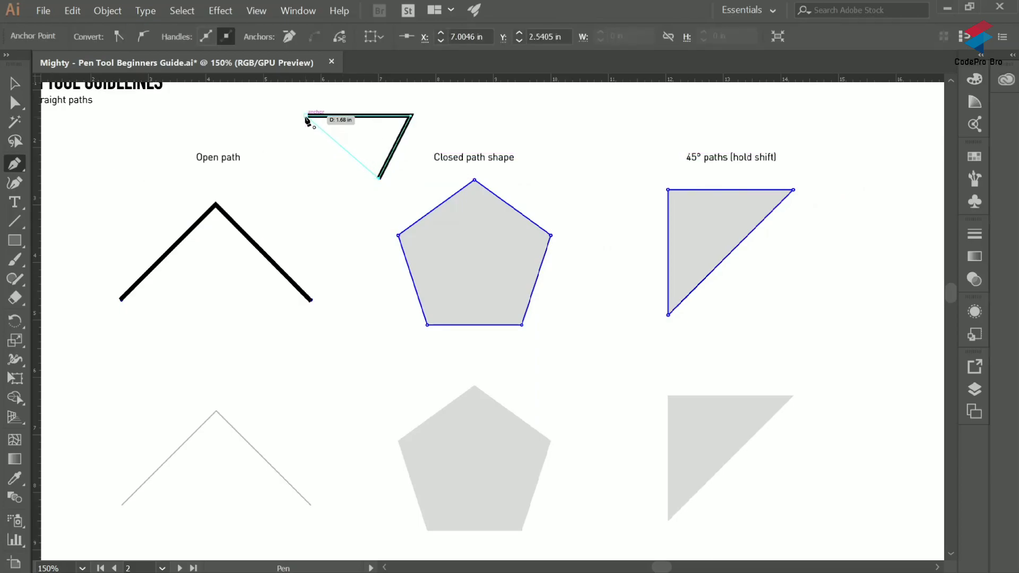
pyautogui.click(306, 116)
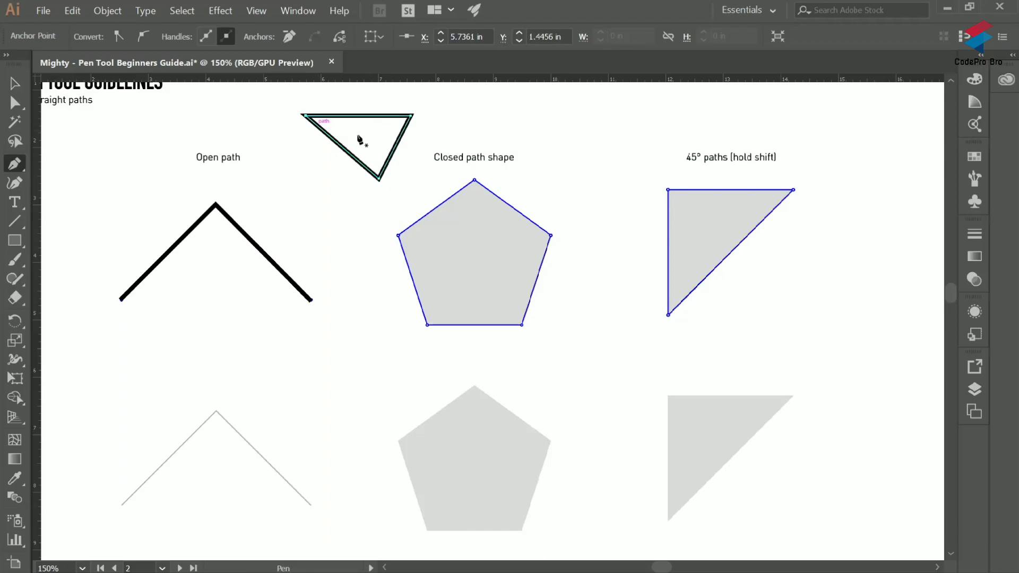
# - Try an RGB Red fill on the closed practice triangle and set its fill back to None
pyautogui.click(15, 84)
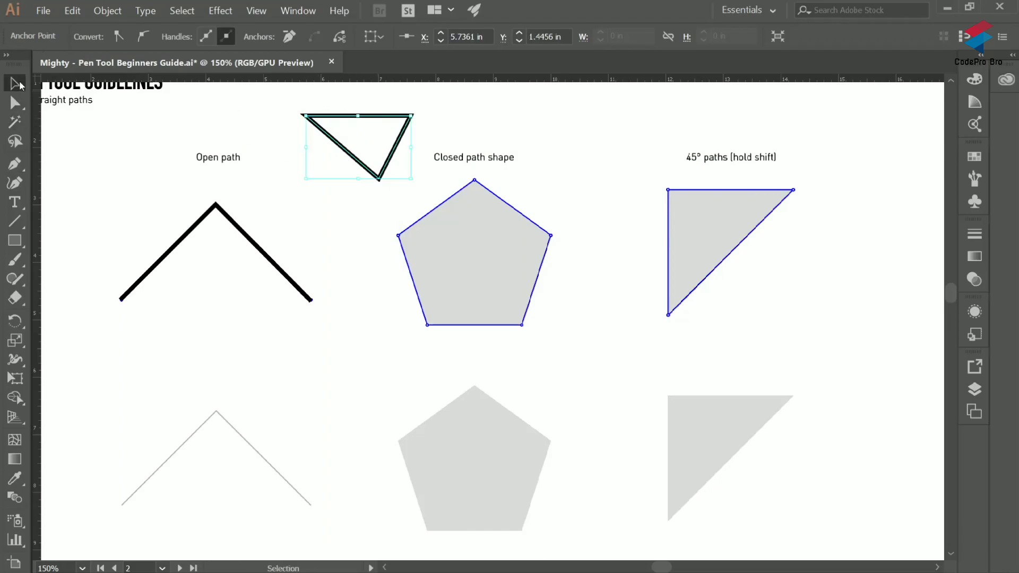
pyautogui.click(419, 152)
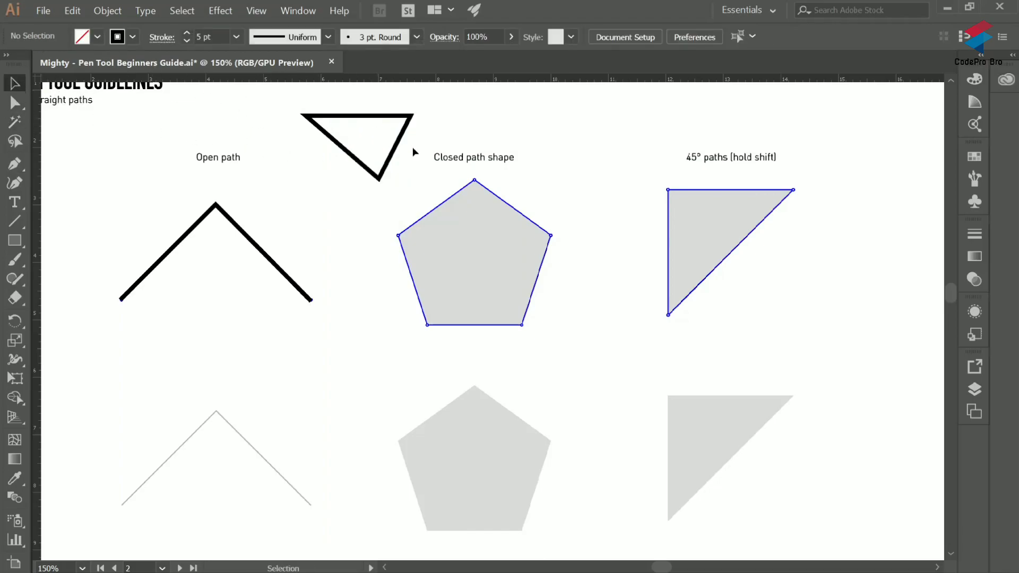
pyautogui.click(395, 148)
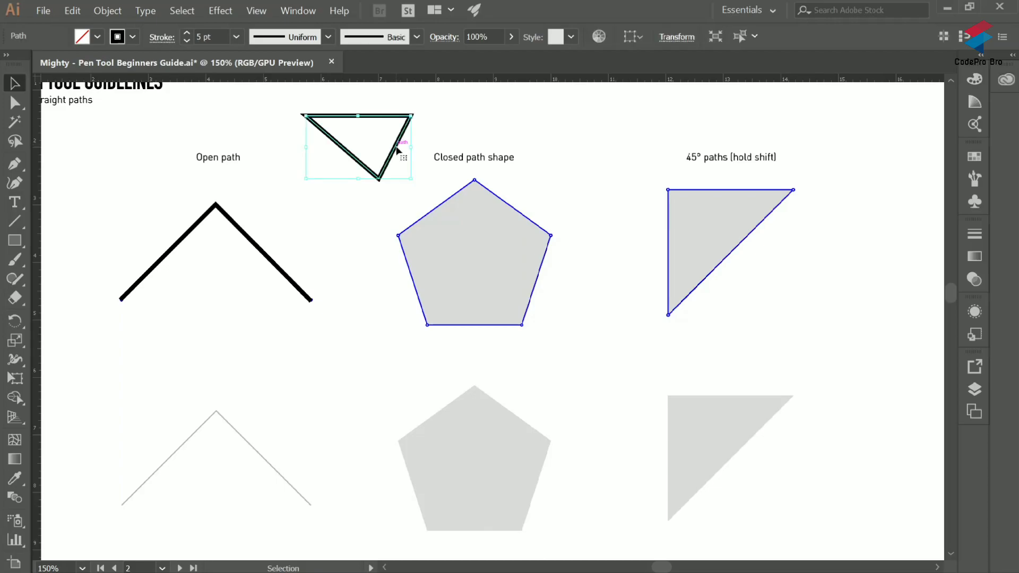
pyautogui.click(97, 36)
pyautogui.click(54, 65)
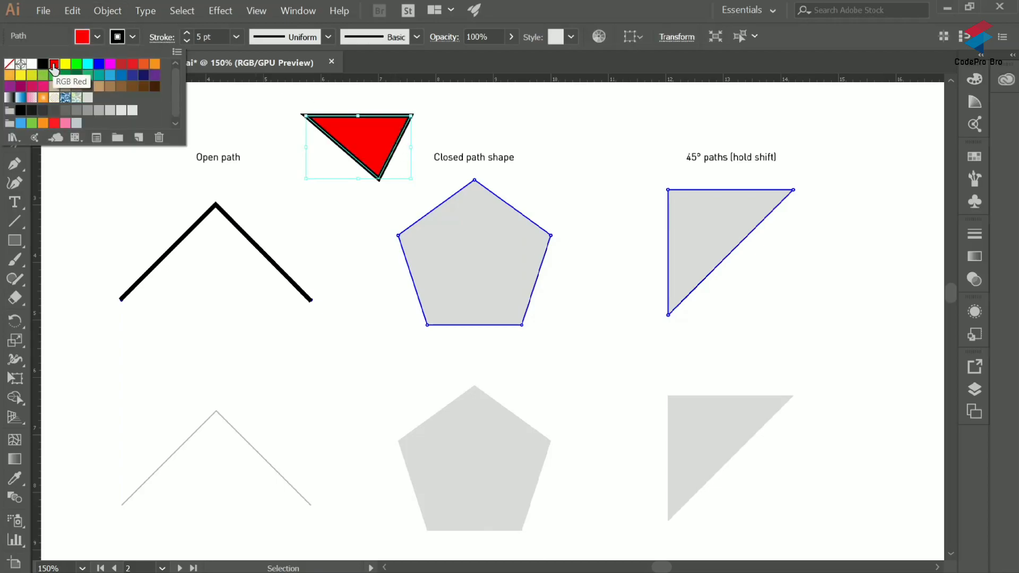
pyautogui.click(9, 64)
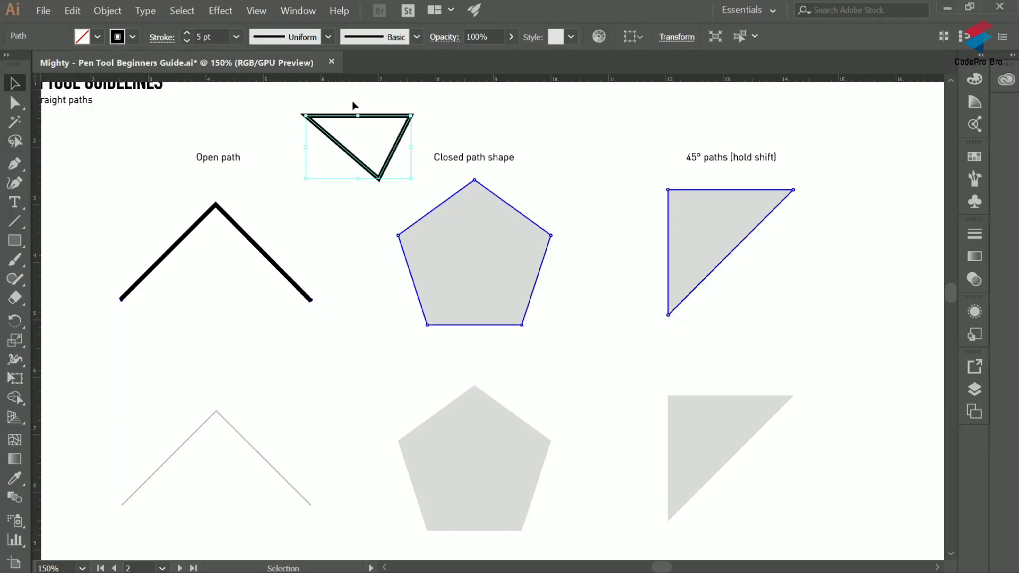
# - Delete the closed practice triangle above the example shapes
pyautogui.click(383, 111)
pyautogui.click(362, 115)
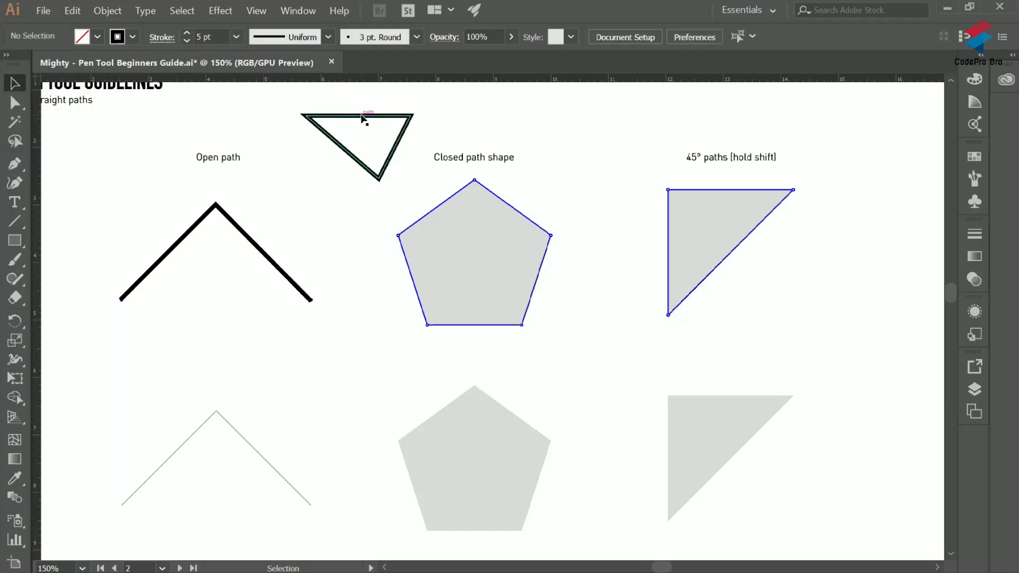
pyautogui.press('Delete')
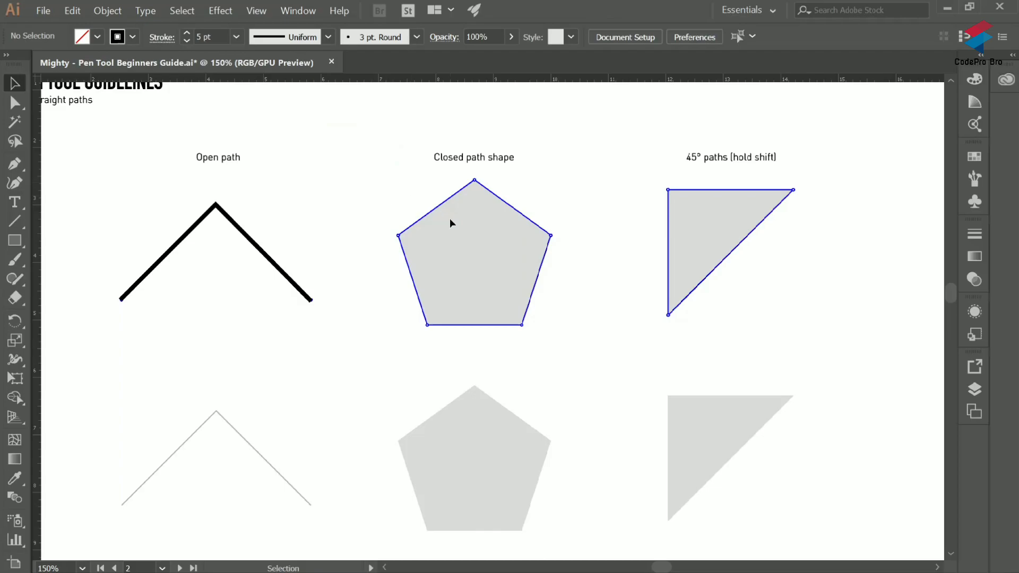
# - Trace the upper pentagon example with the Pen tool through its five anchor points and close the path at its starting point
pyautogui.scroll(-2, 581, 250)
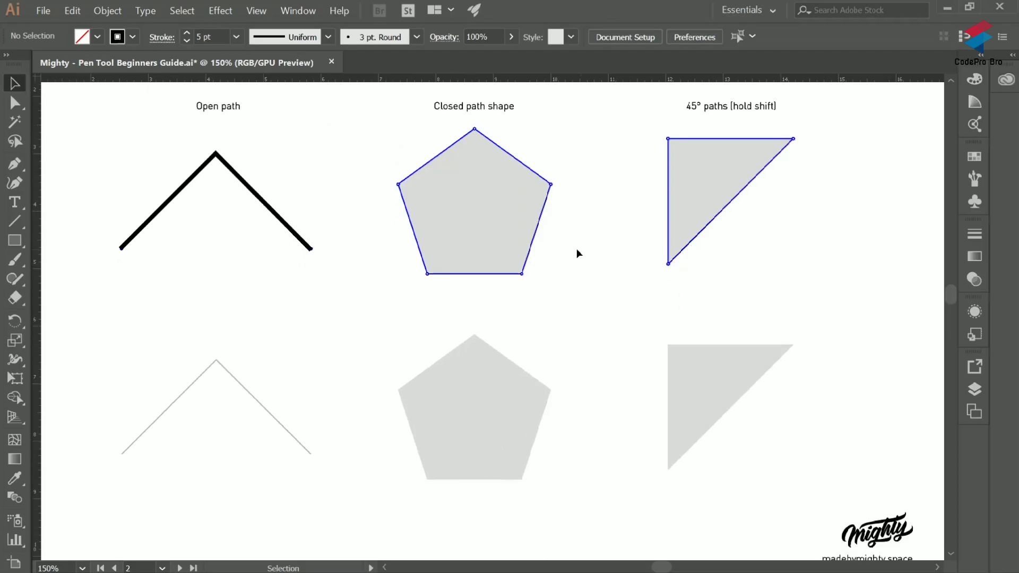
pyautogui.scroll(3, 564, 232)
pyautogui.scroll(-1, 485, 211)
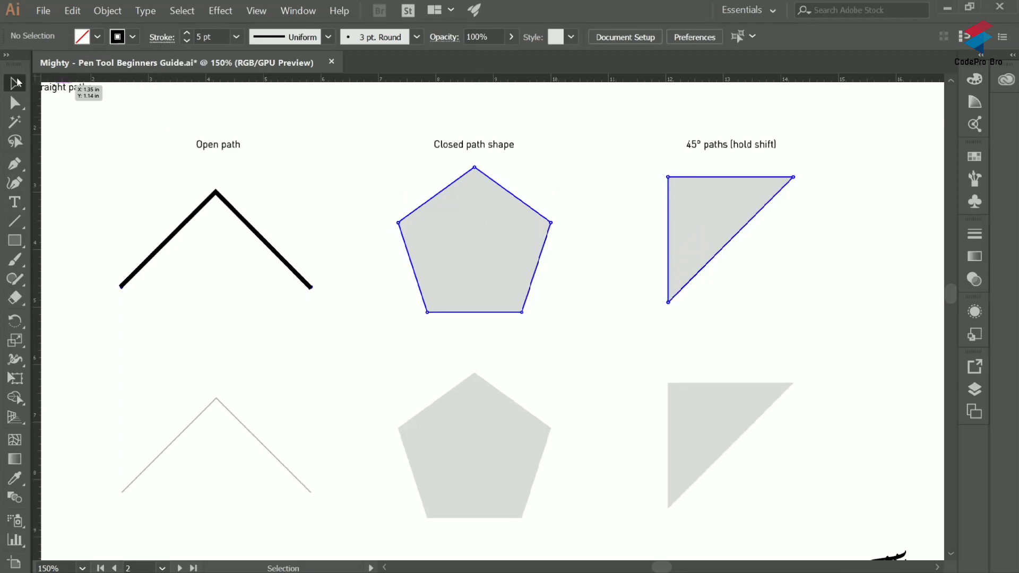
pyautogui.click(23, 167)
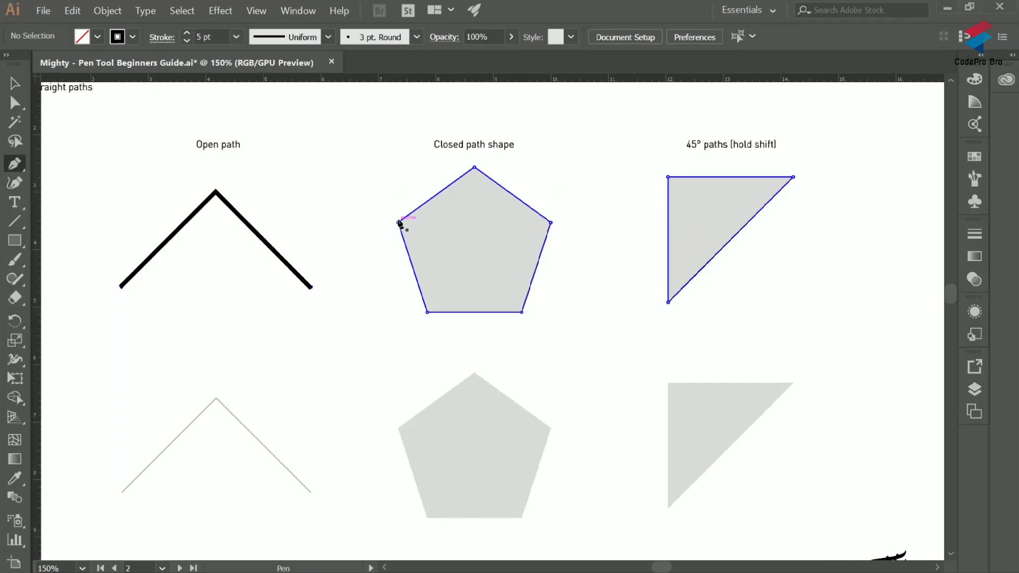
pyautogui.click(399, 223)
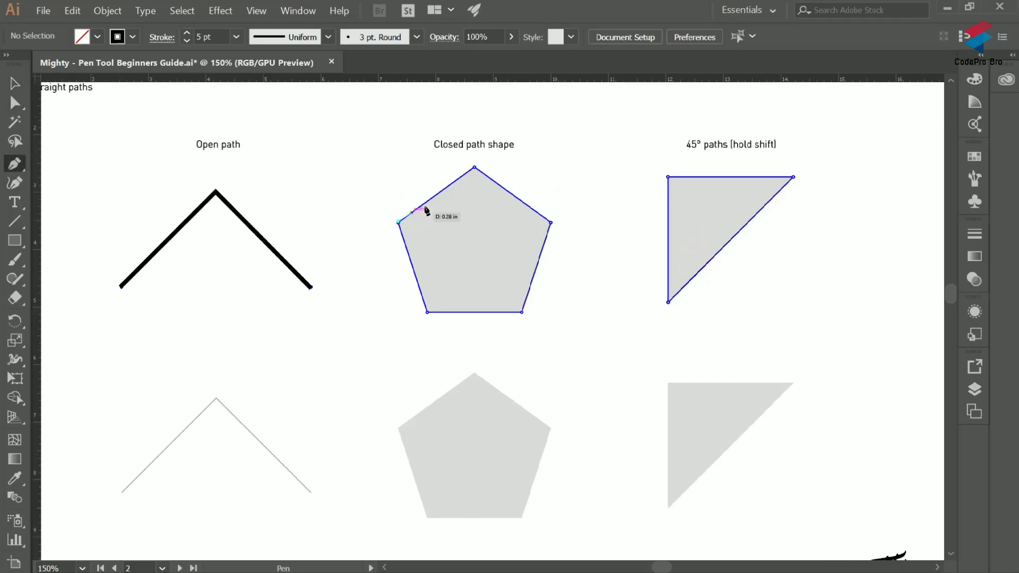
pyautogui.click(475, 168)
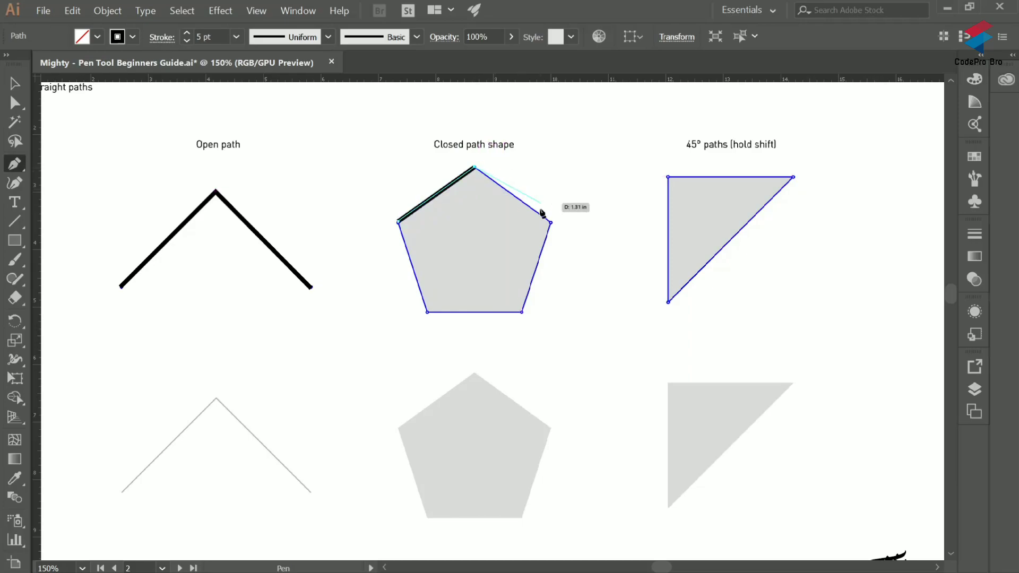
pyautogui.click(551, 222)
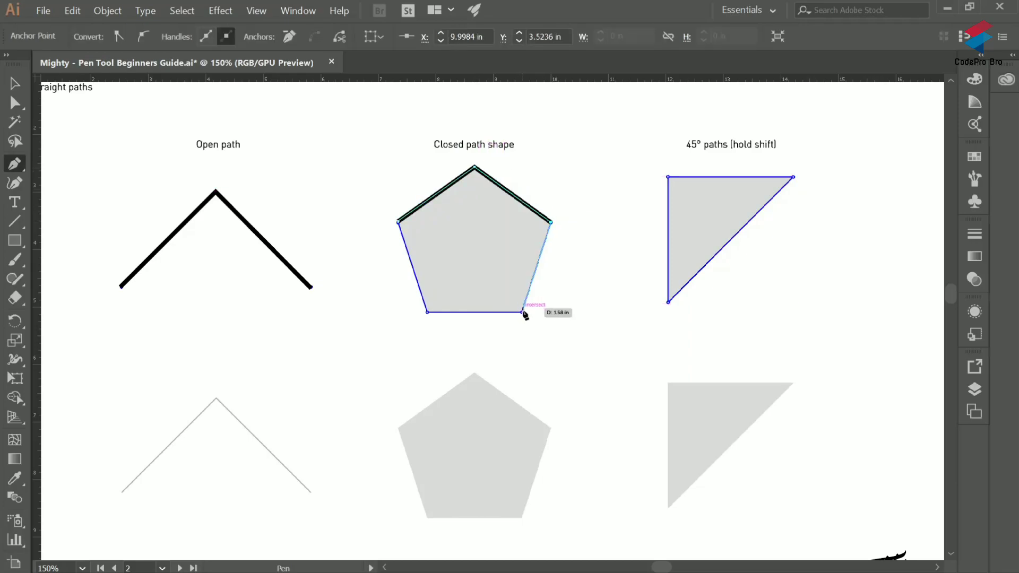
pyautogui.click(523, 313)
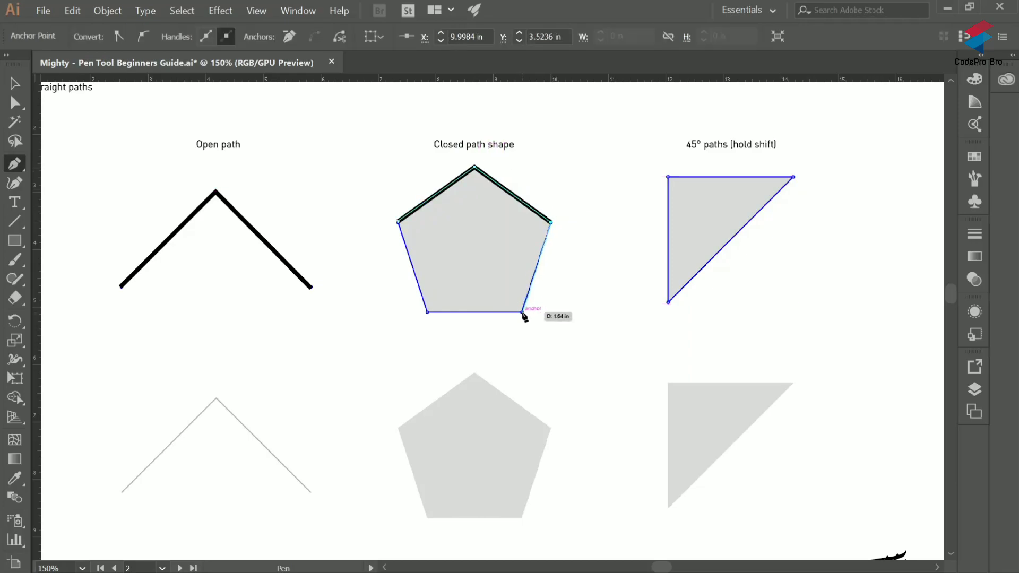
pyautogui.click(427, 313)
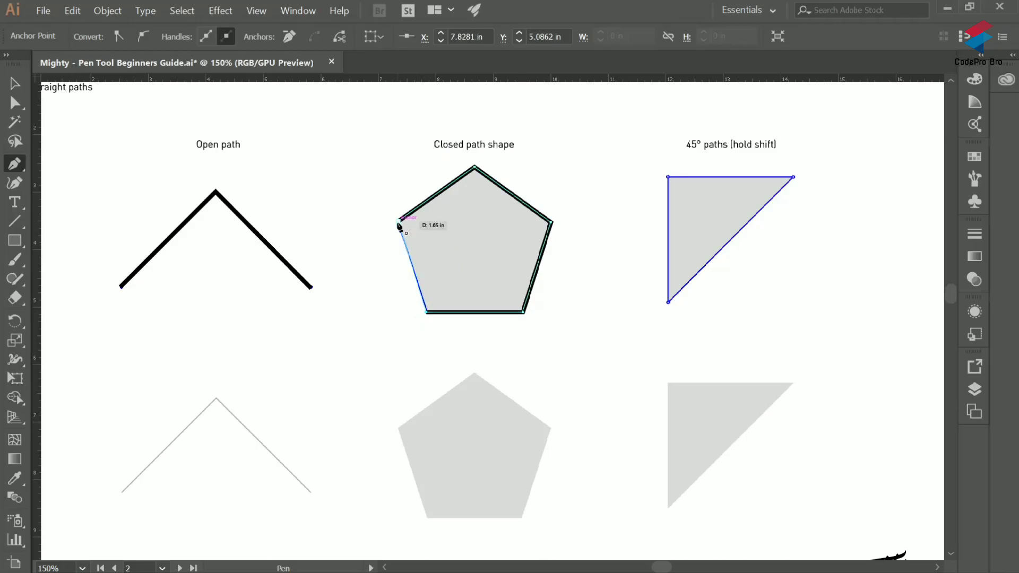
pyautogui.scroll(4, 399, 225)
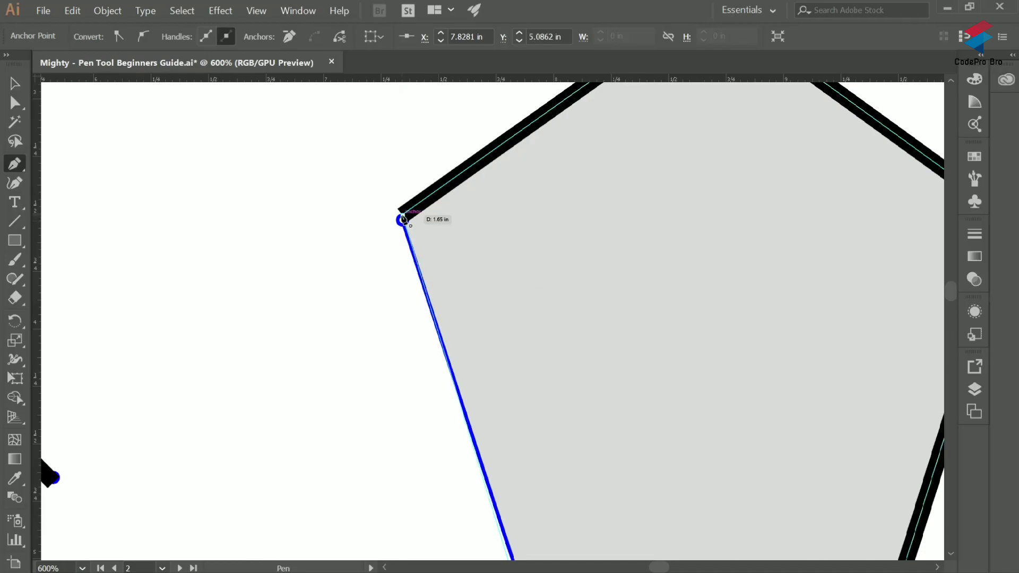
pyautogui.click(402, 219)
pyautogui.scroll(-4, 465, 220)
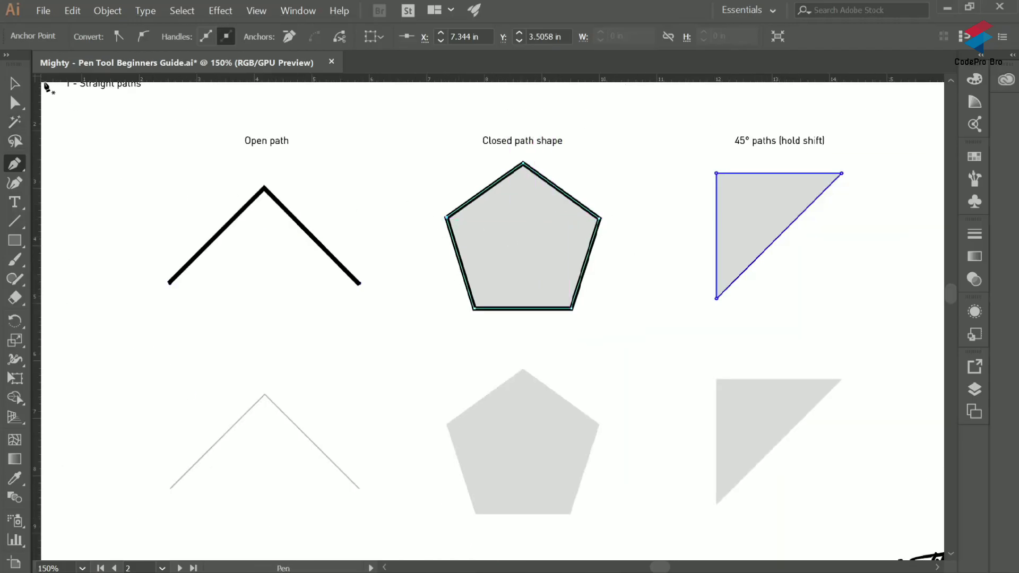
pyautogui.click(14, 84)
# - Trace the upper 45° triangle example as a closed path with the Pen tool, constraining the diagonal segment to 45°
pyautogui.scroll(2, 636, 194)
pyautogui.scroll(-3, 636, 194)
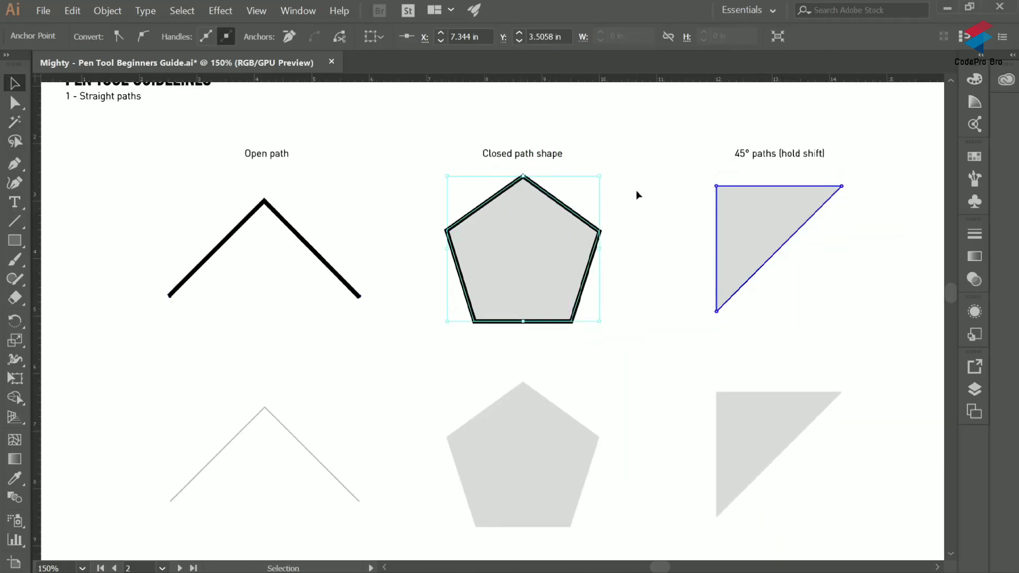
pyautogui.hscroll(-4, 516, 190)
pyautogui.hscroll(14, 503, 181)
pyautogui.hscroll(5, 502, 189)
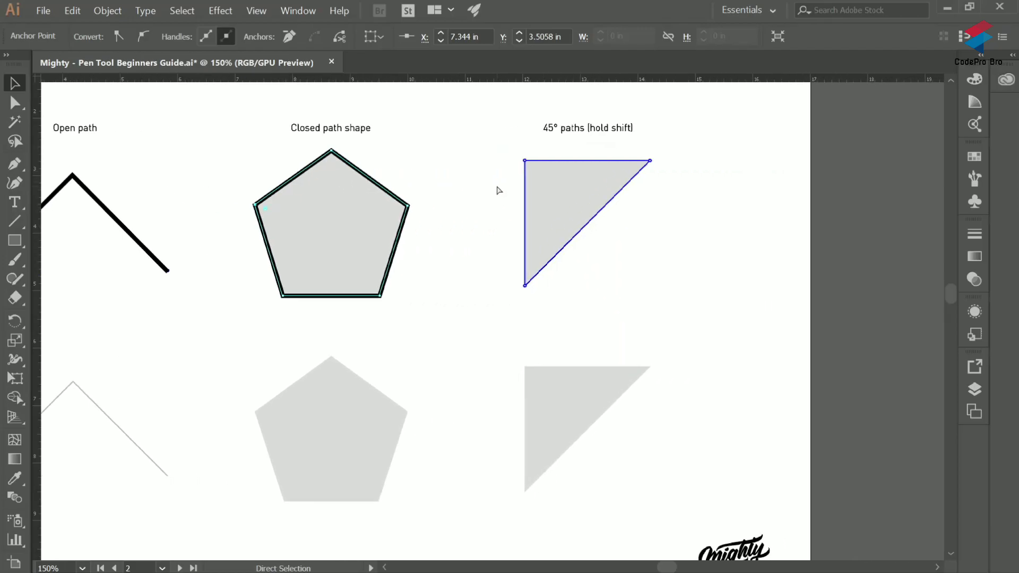
pyautogui.scroll(1, 562, 185)
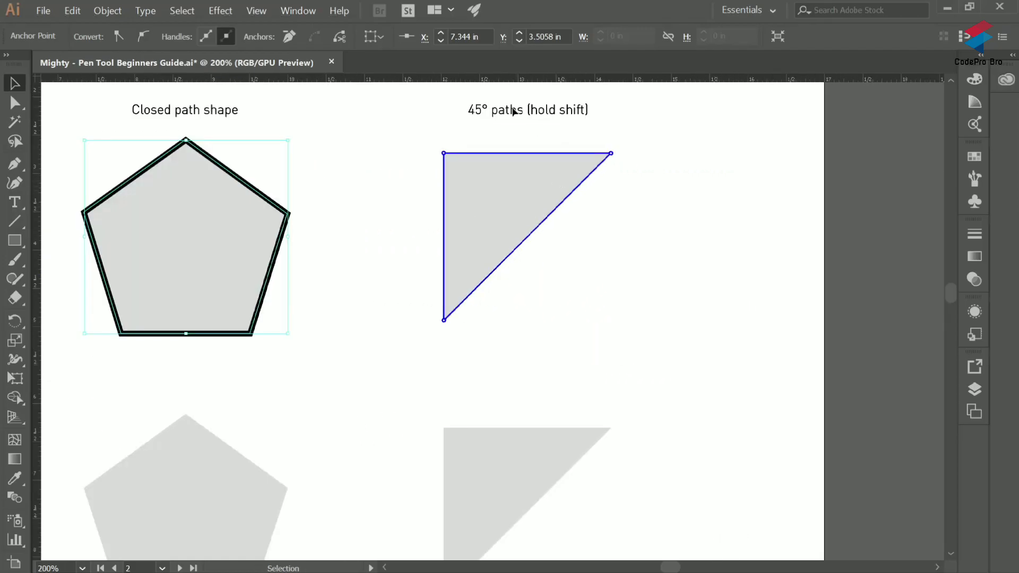
pyautogui.scroll(1, 509, 122)
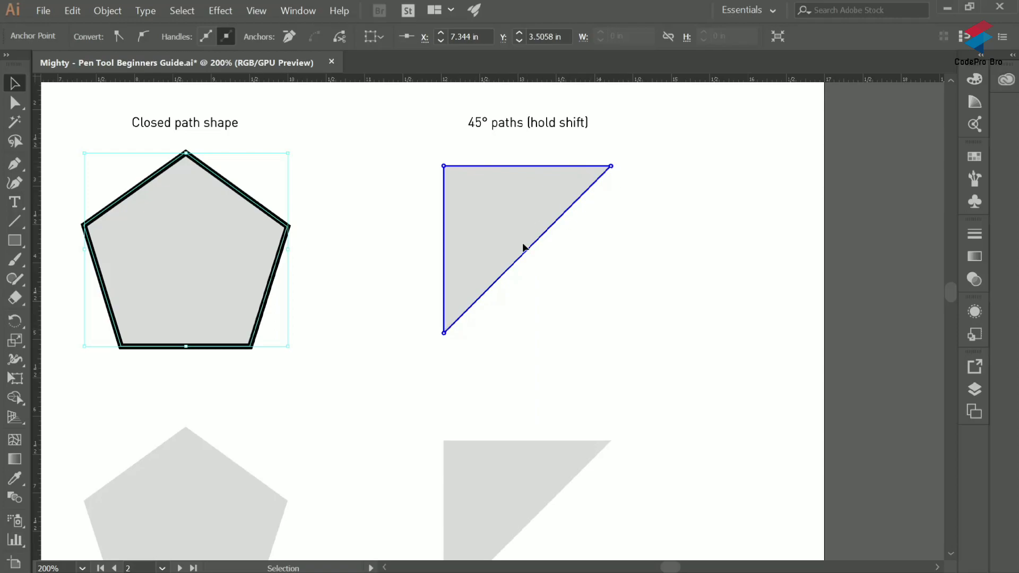
pyautogui.click(18, 169)
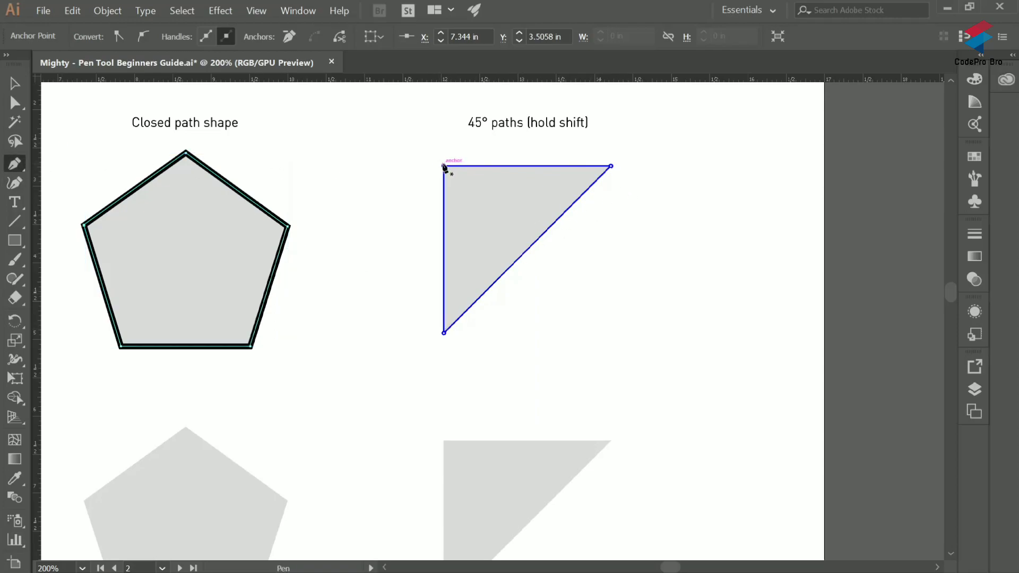
pyautogui.click(444, 166)
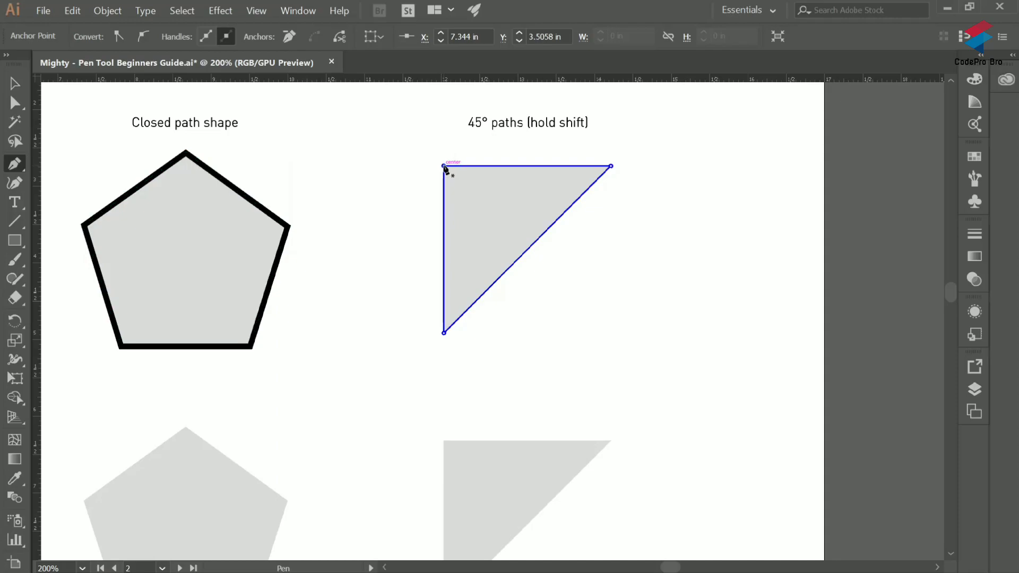
pyautogui.click(610, 166)
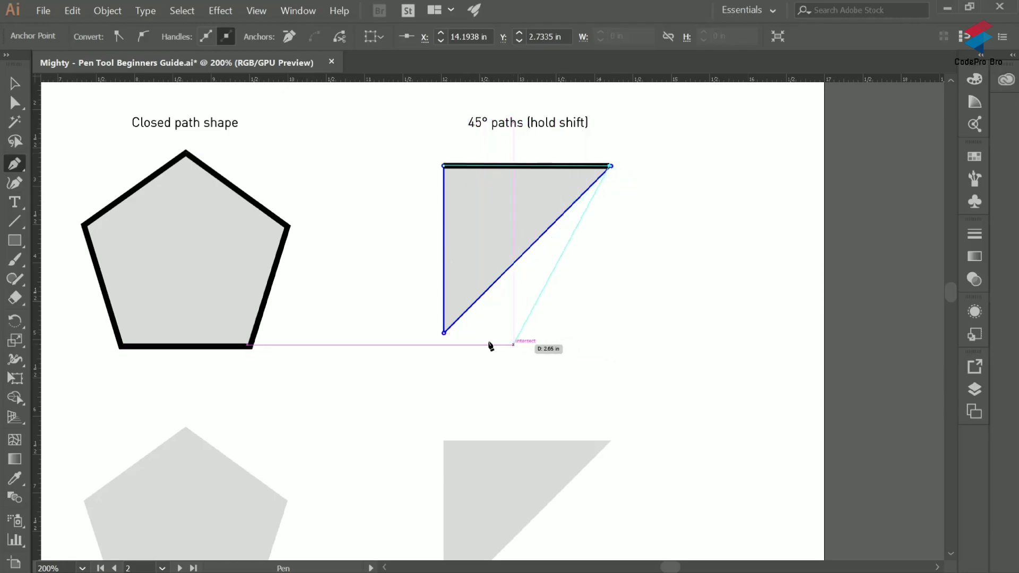
pyautogui.click(444, 333)
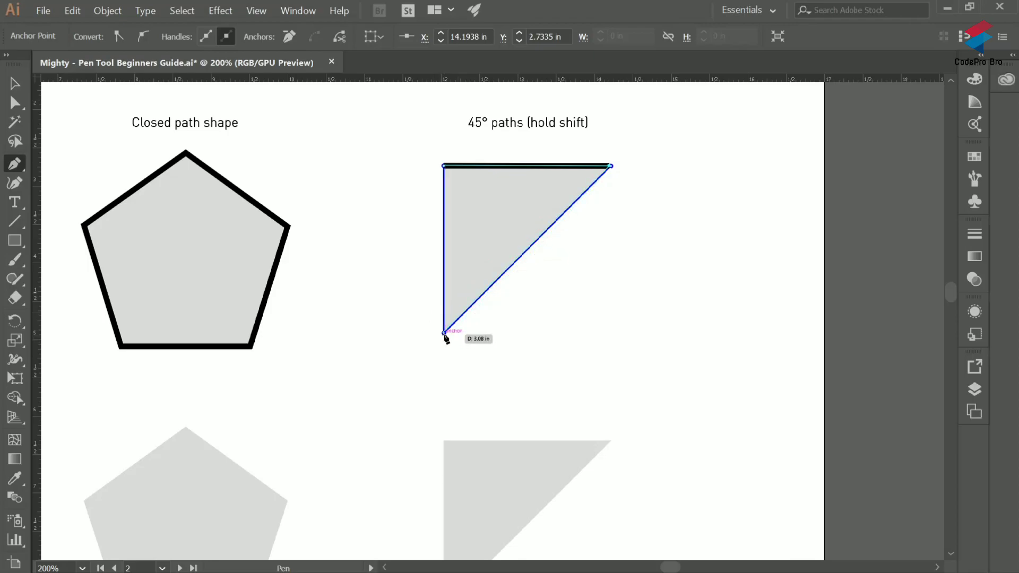
pyautogui.click(444, 333)
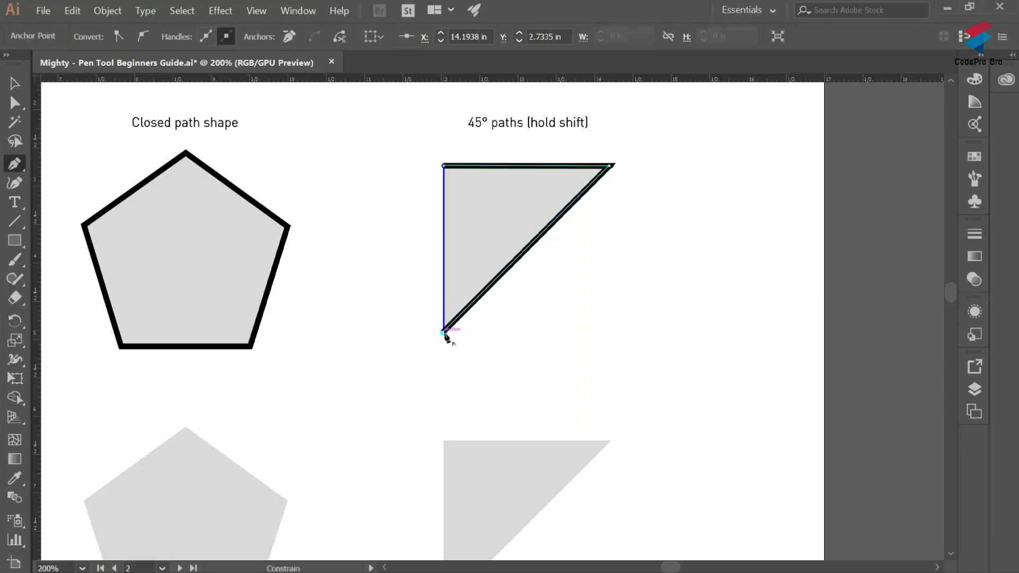
pyautogui.click(444, 168)
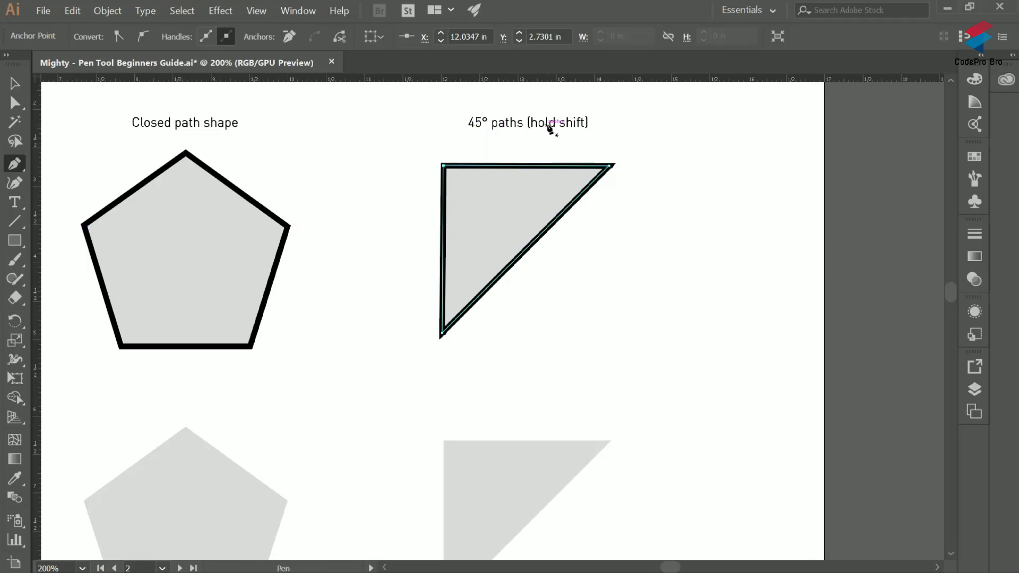
# - Trace the lower open path without guide anchors as two straight Pen tool segments and end the path
pyautogui.scroll(-3, 549, 252)
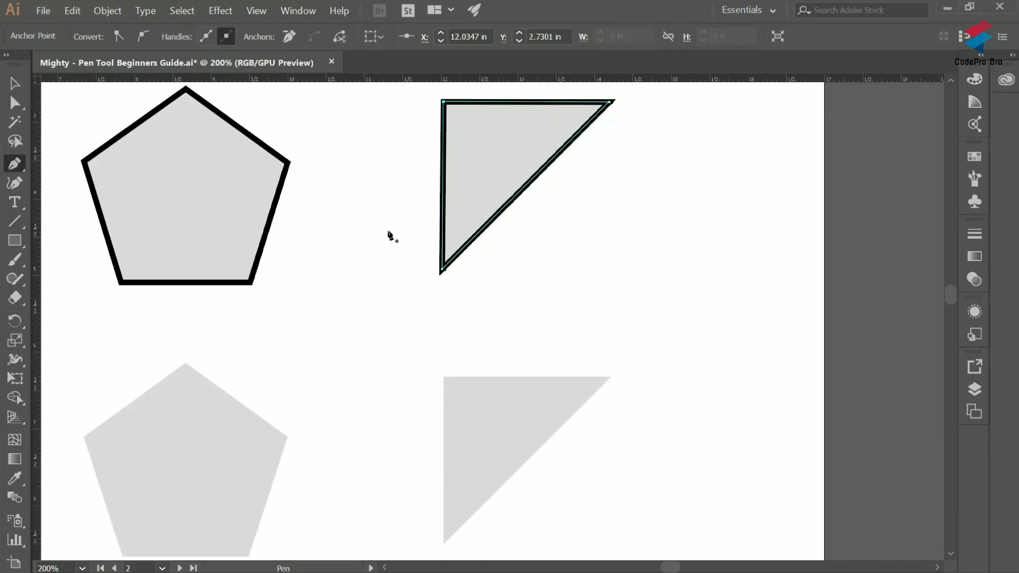
pyautogui.scroll(-1, 402, 237)
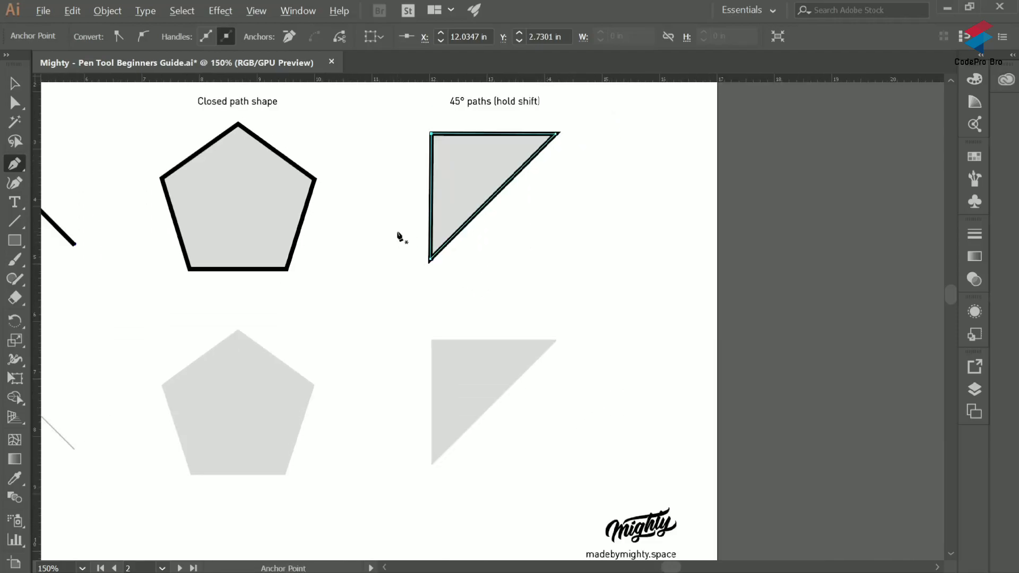
pyautogui.scroll(-1, 278, 300)
pyautogui.hscroll(-4, 181, 386)
pyautogui.hscroll(-1, 185, 384)
pyautogui.click(144, 400)
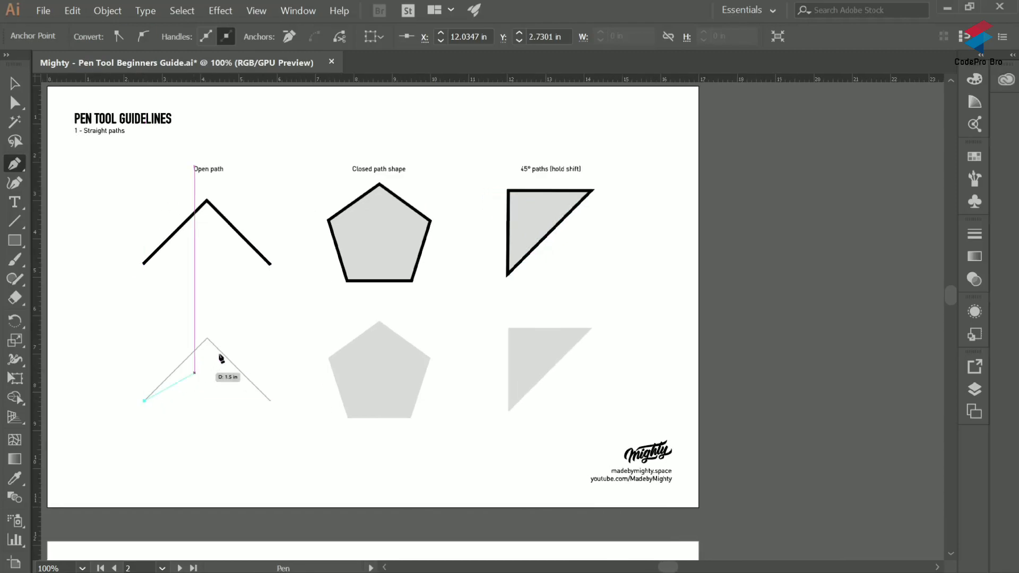
pyautogui.click(207, 338)
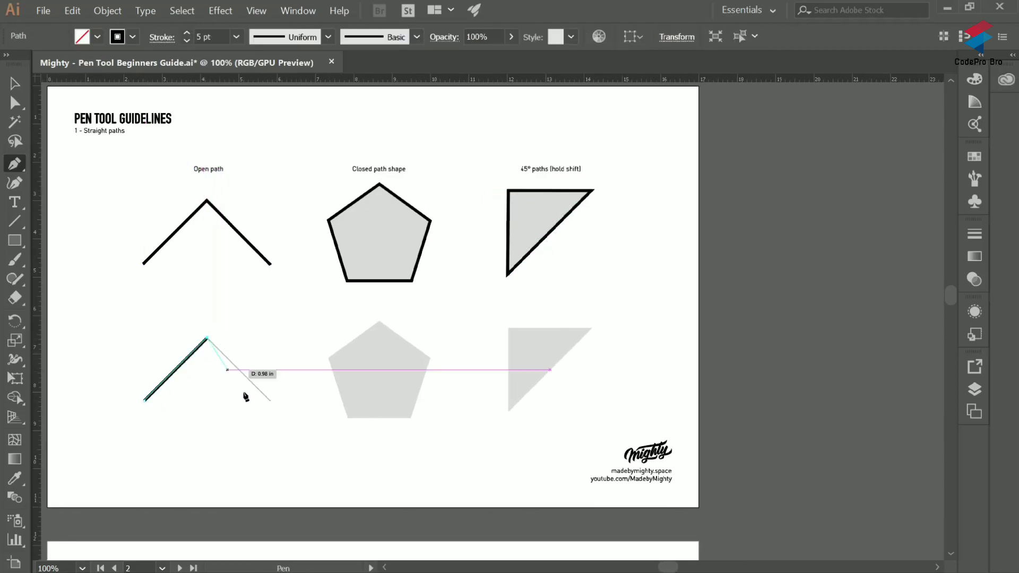
pyautogui.click(271, 401)
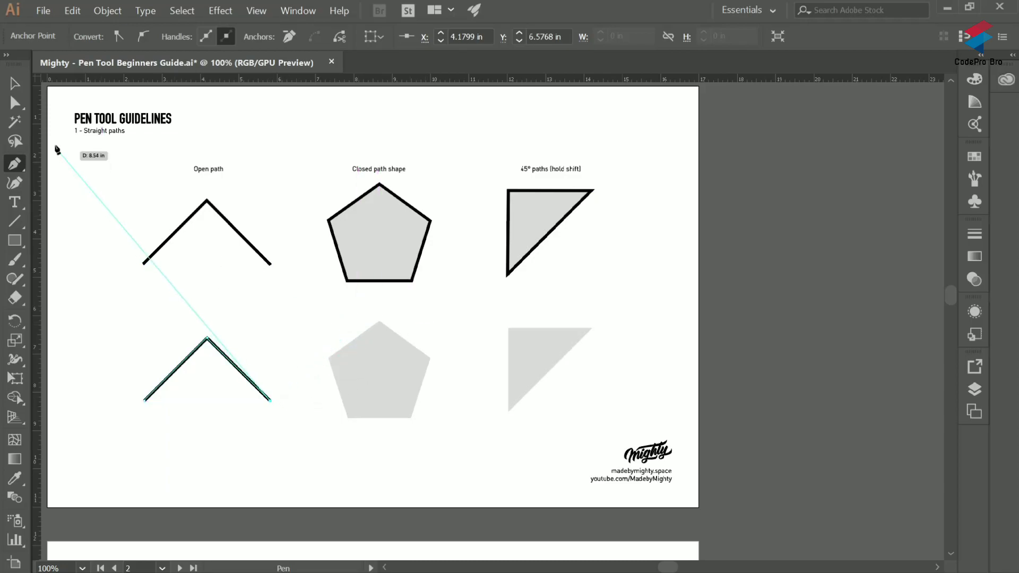
pyautogui.click(14, 83)
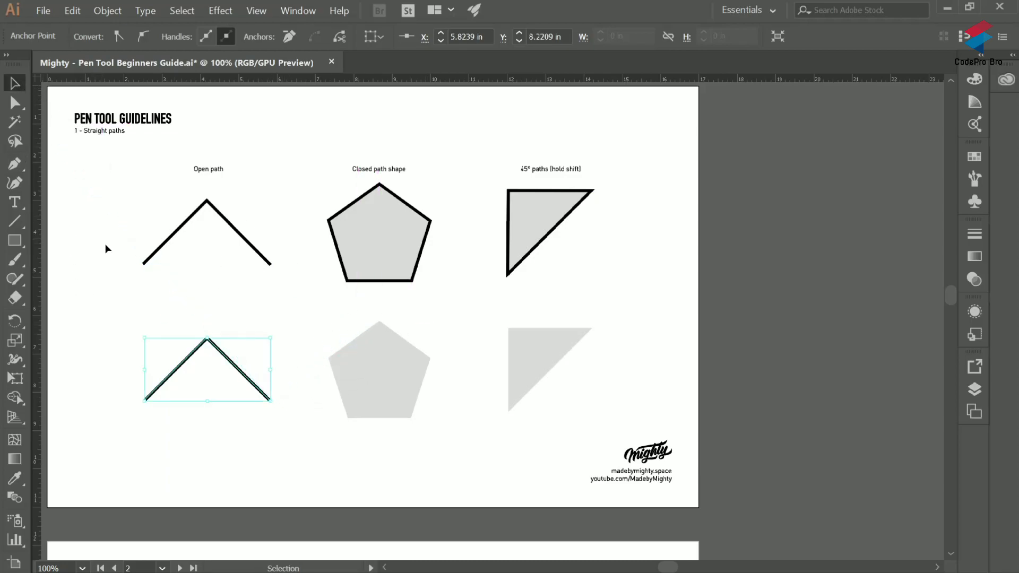
# - Trace the lower pentagon example with the Pen tool as a closed path through its five corners, and deselect it
pyautogui.press('p')
pyautogui.click(329, 359)
pyautogui.click(379, 322)
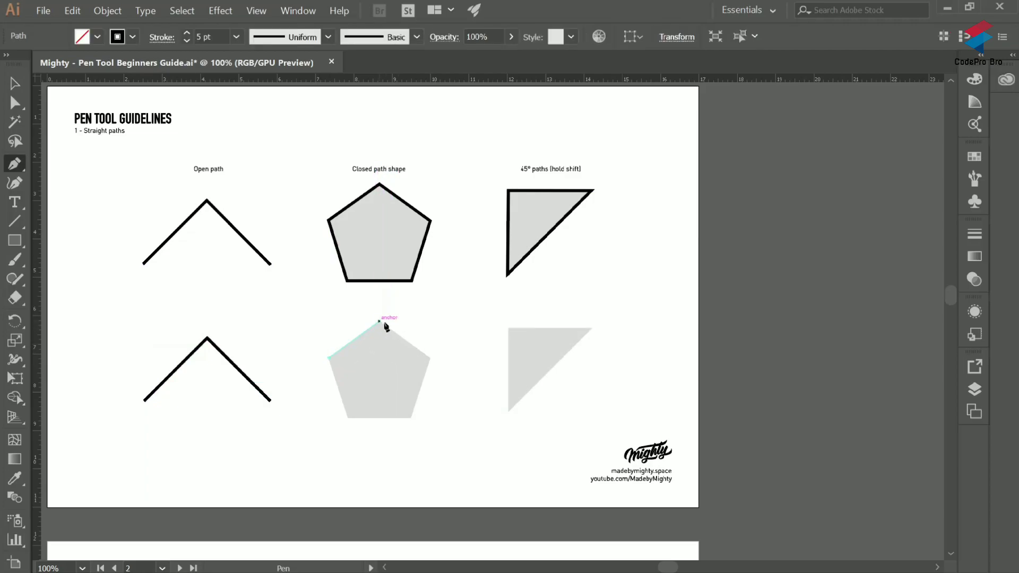
pyautogui.click(431, 359)
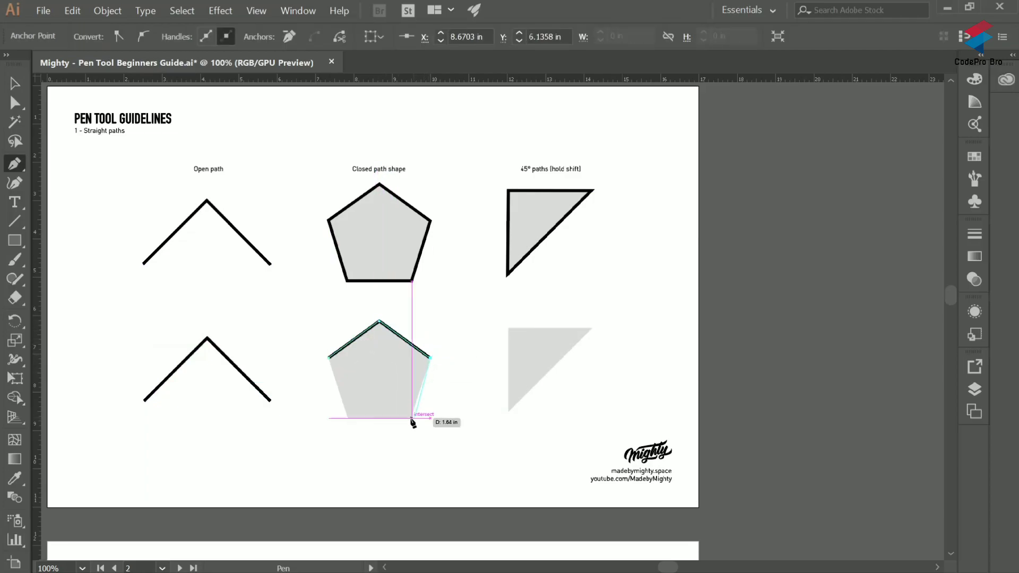
pyautogui.click(412, 418)
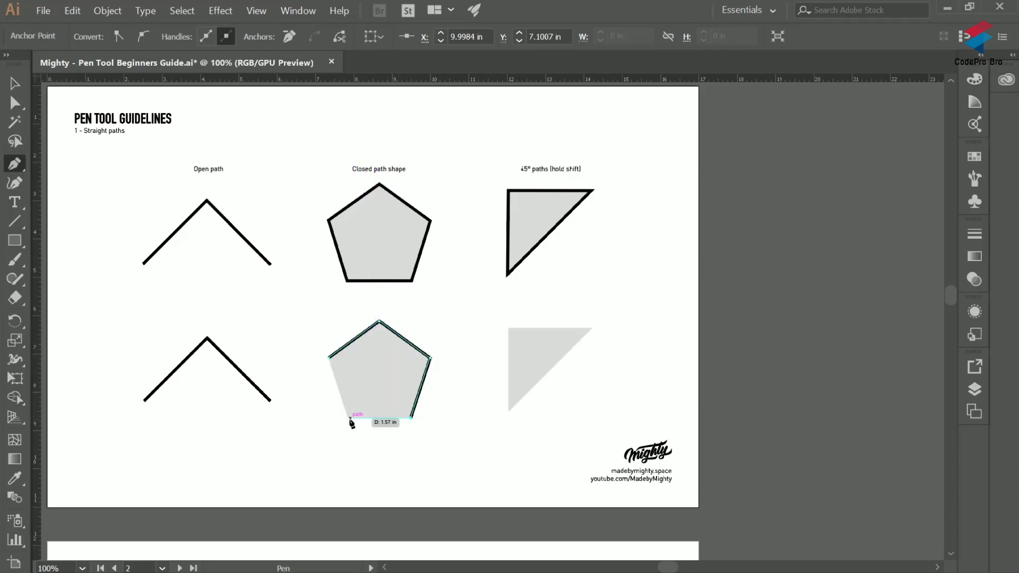
pyautogui.click(347, 418)
pyautogui.click(329, 358)
pyautogui.click(9, 91)
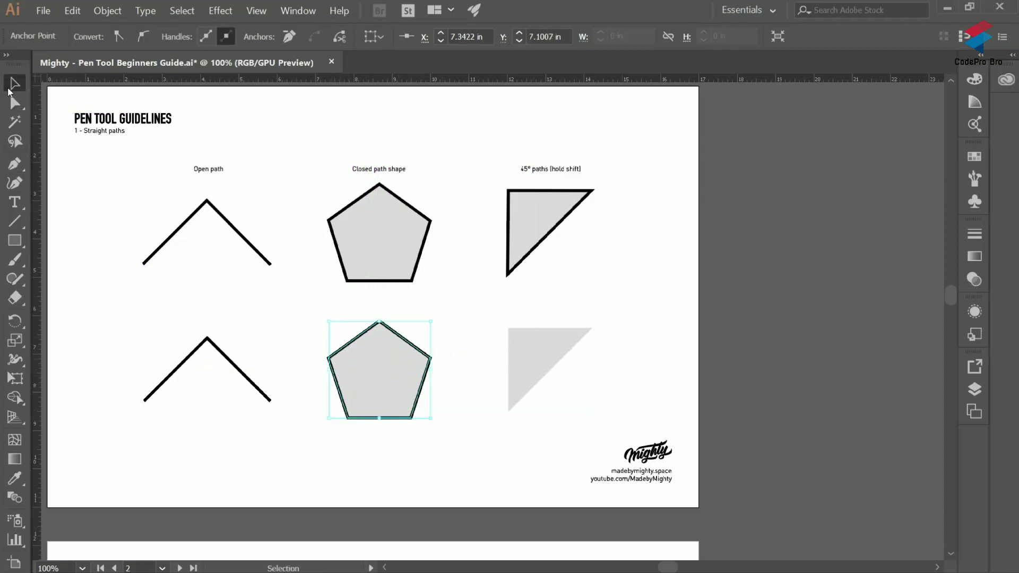
pyautogui.click(514, 408)
# - Examine the Bézier curves guideline artboard with its single, continuous and 45° curve examples
pyautogui.scroll(-2, 160, 271)
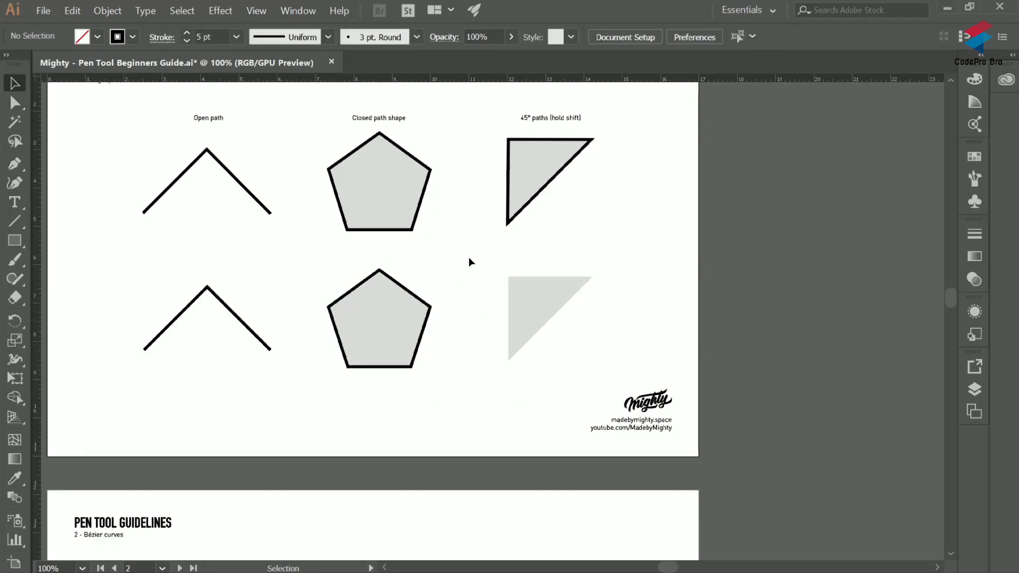
pyautogui.scroll(-10, 469, 256)
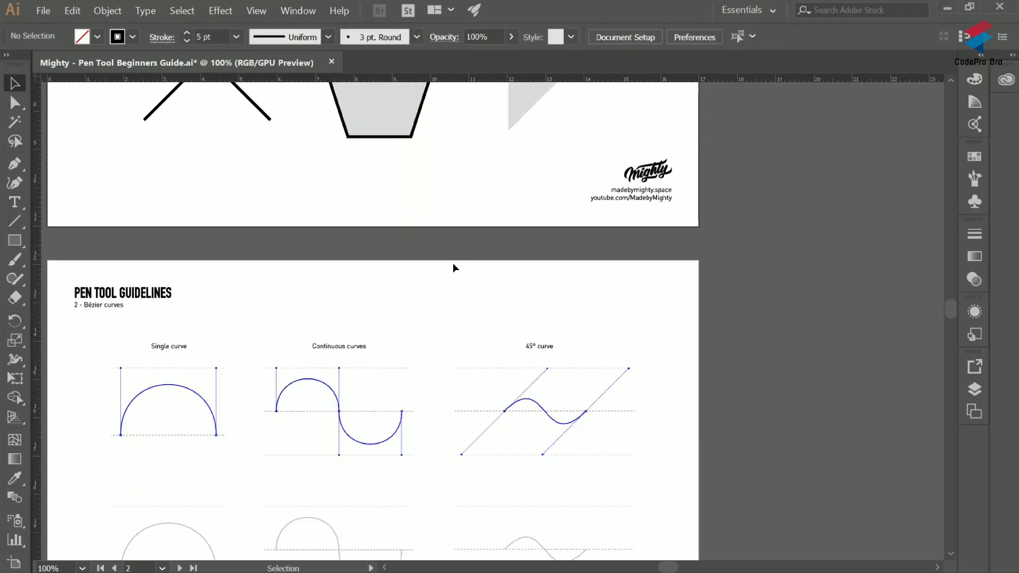
pyautogui.scroll(-1, 362, 339)
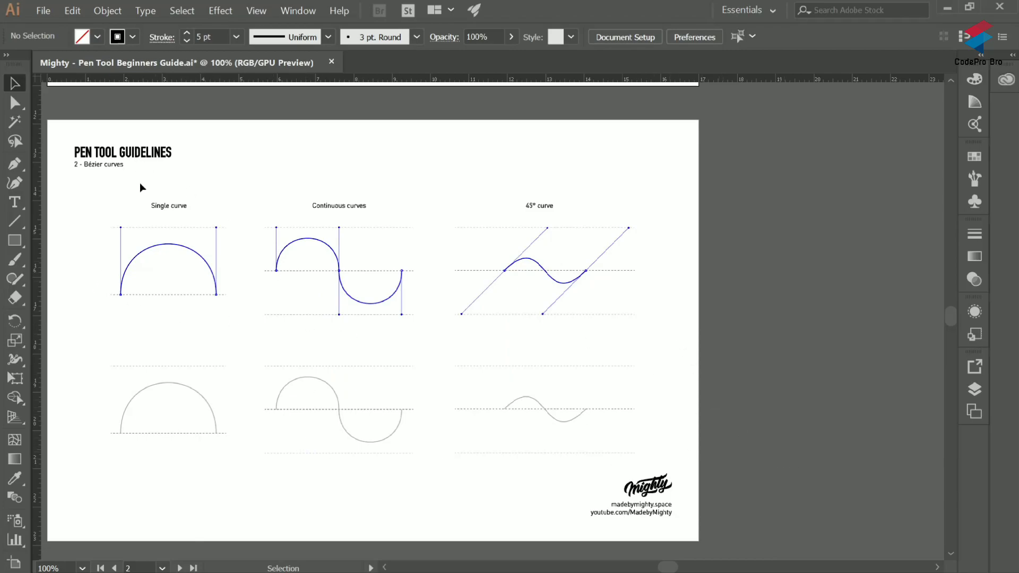
pyautogui.scroll(3, 391, 223)
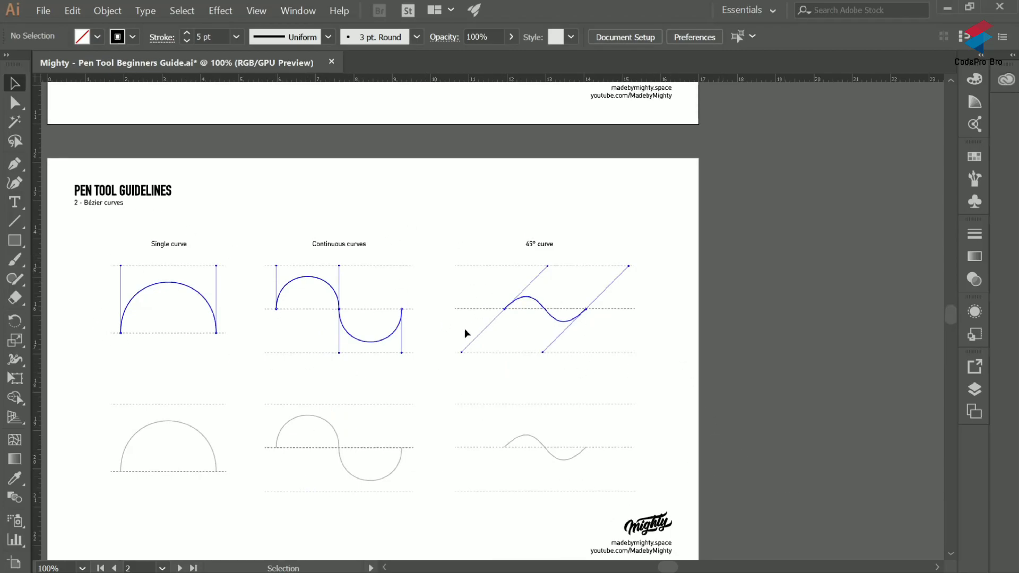
pyautogui.scroll(-16, 424, 305)
pyautogui.scroll(10, 439, 326)
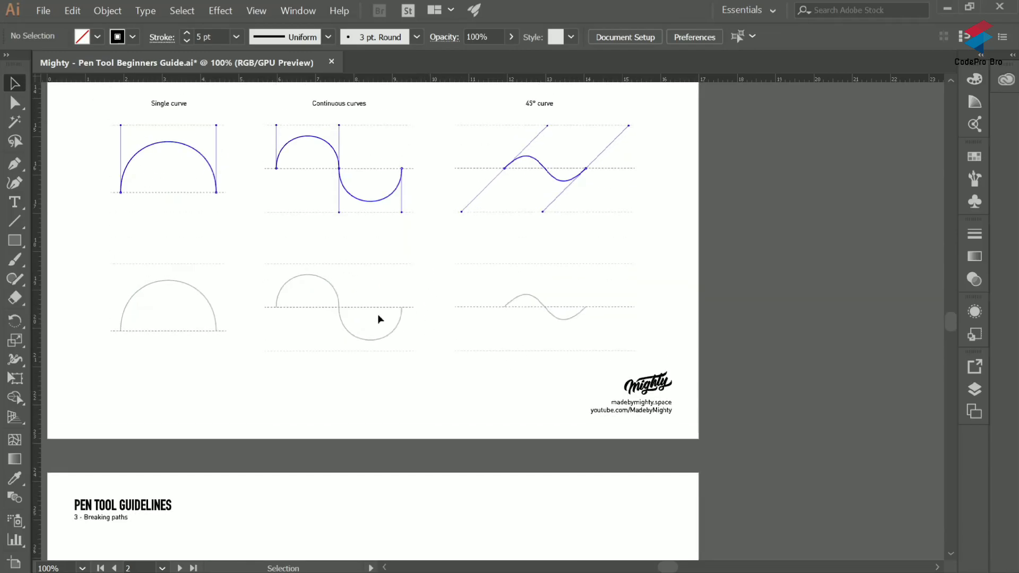
pyautogui.scroll(5, 190, 316)
pyautogui.scroll(3, 114, 310)
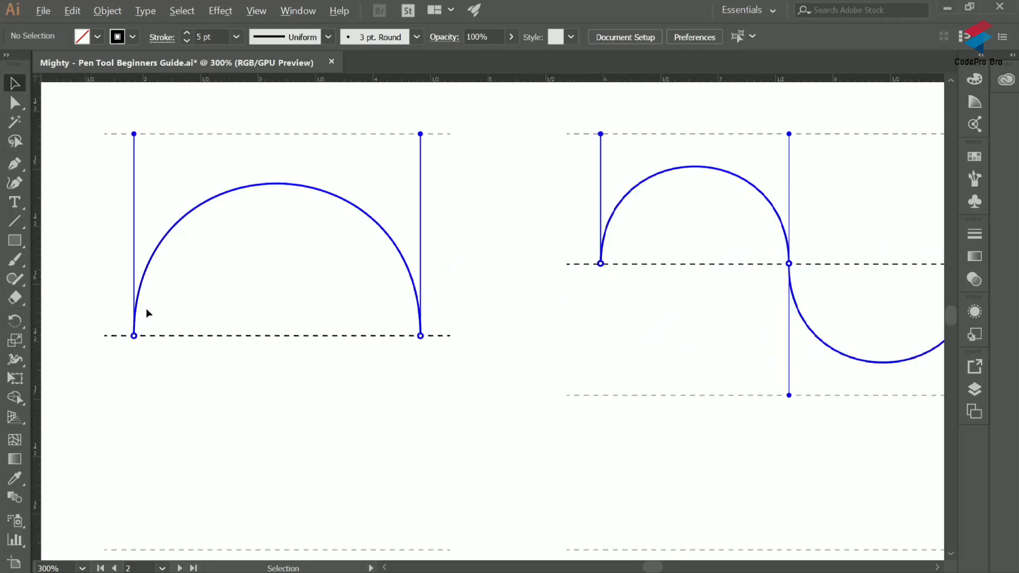
pyautogui.scroll(-2, 146, 309)
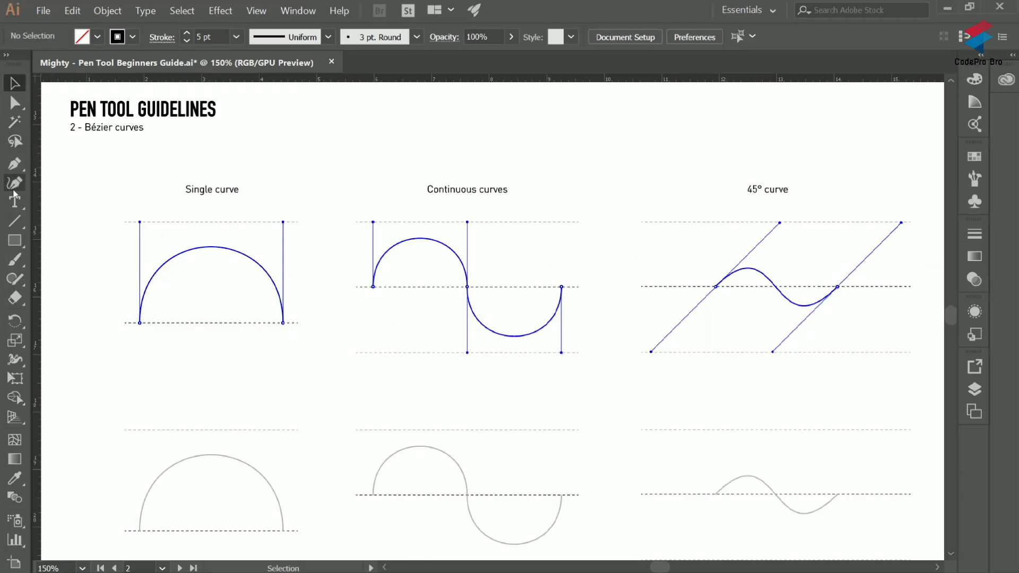
# - Trace the upper single curve example as one Pen tool arc, matching both anchors' handles to the vertical guide handles, and deselect it
pyautogui.click(15, 165)
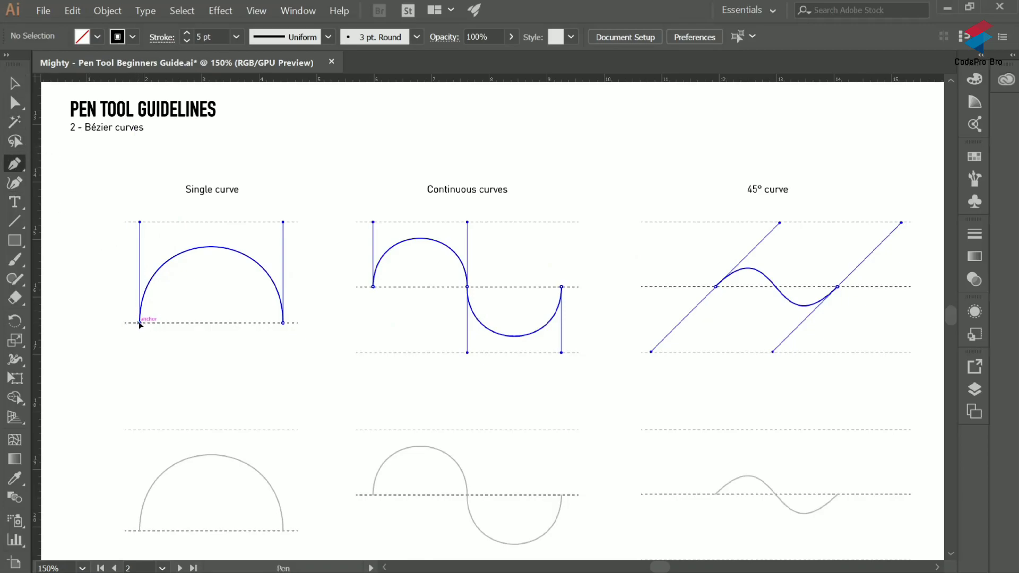
pyautogui.moveTo(143, 252); pyautogui.dragTo(143, 225)
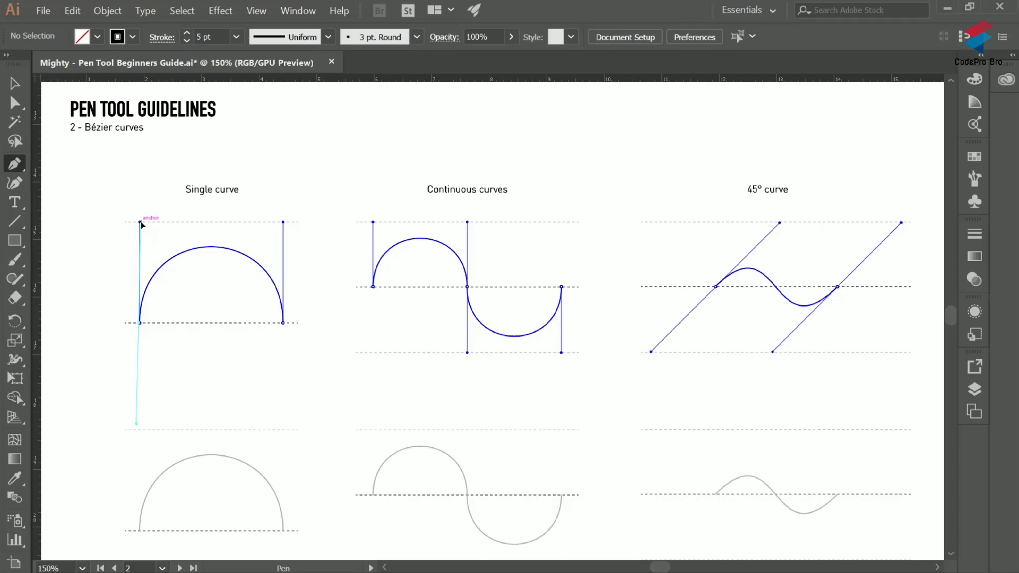
pyautogui.moveTo(142, 225); pyautogui.dragTo(143, 224)
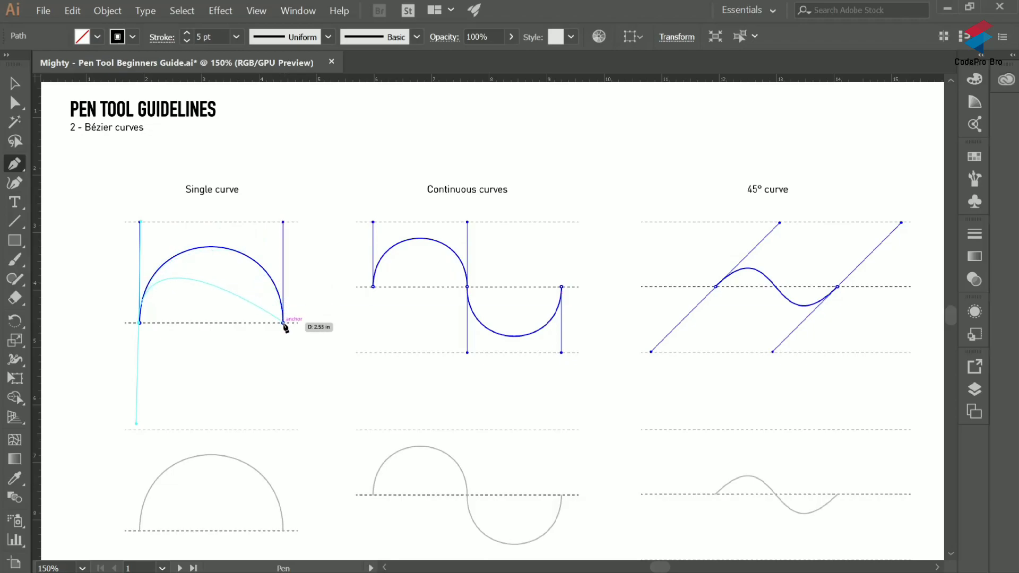
pyautogui.moveTo(284, 323); pyautogui.dragTo(280, 425)
pyautogui.scroll(4, 286, 232)
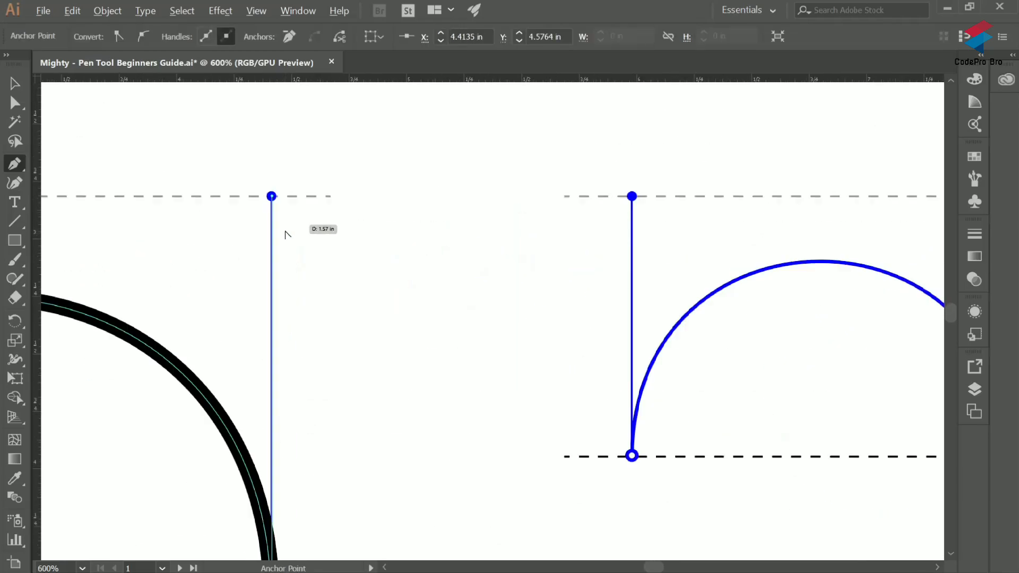
pyautogui.moveTo(272, 197); pyautogui.dragTo(25, 92)
pyautogui.scroll(-3, 275, 250)
pyautogui.click(18, 85)
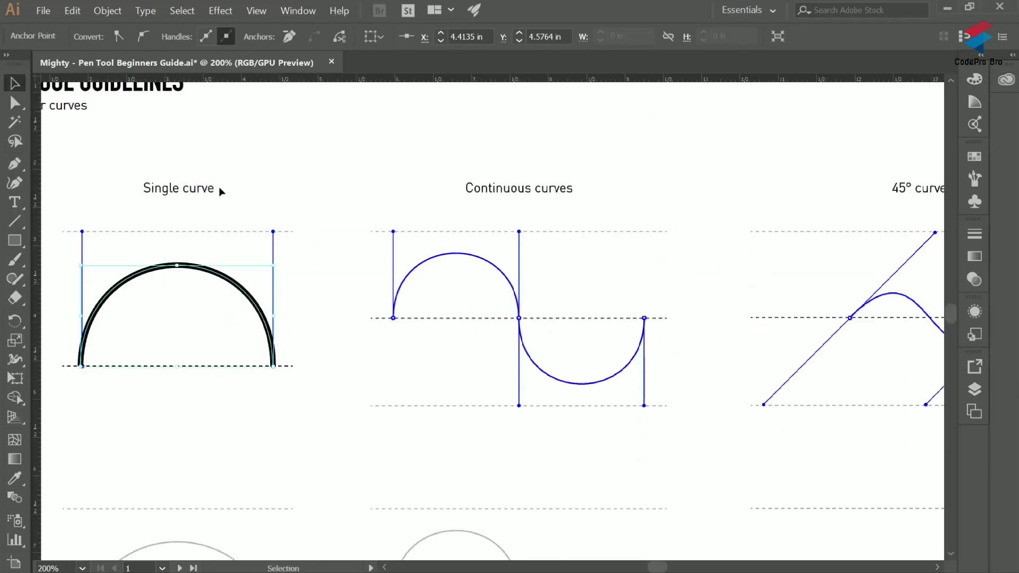
pyautogui.click(321, 319)
pyautogui.click(151, 271)
pyautogui.scroll(3, 520, 263)
pyautogui.scroll(-3, 520, 264)
pyautogui.hscroll(-7, 577, 299)
pyautogui.hscroll(8, 573, 301)
pyautogui.hscroll(5, 555, 311)
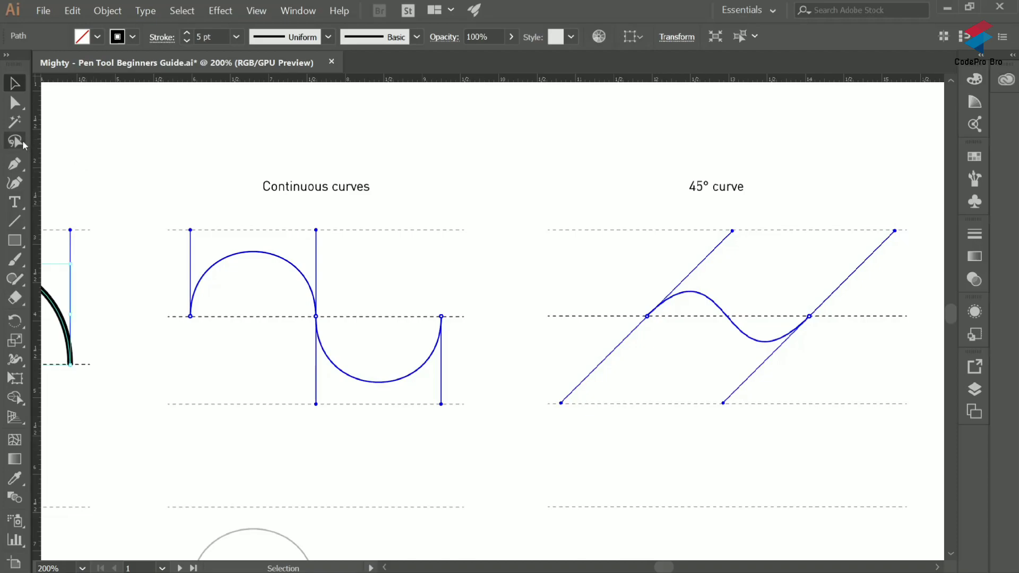
pyautogui.click(14, 182)
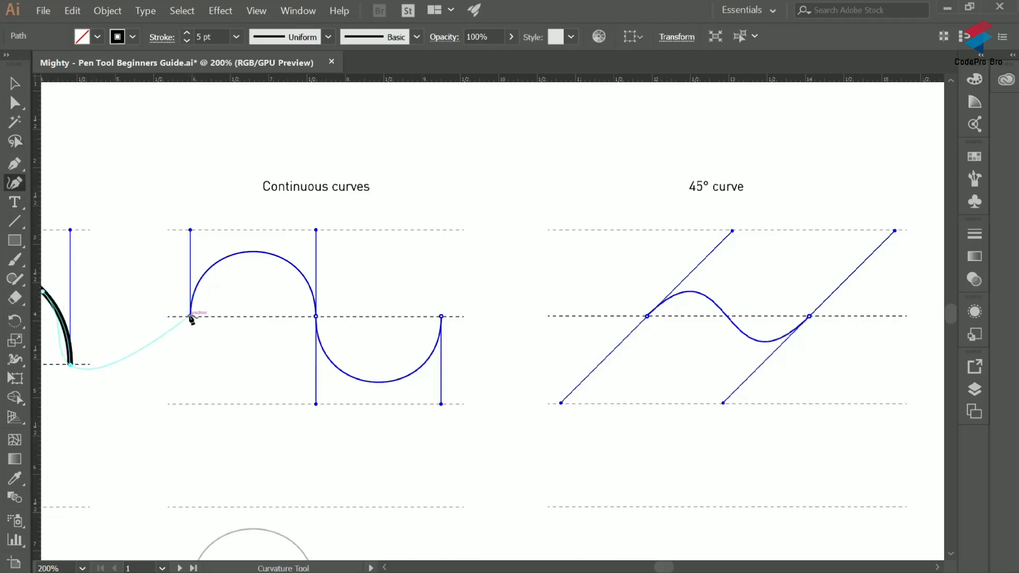
pyautogui.click(22, 85)
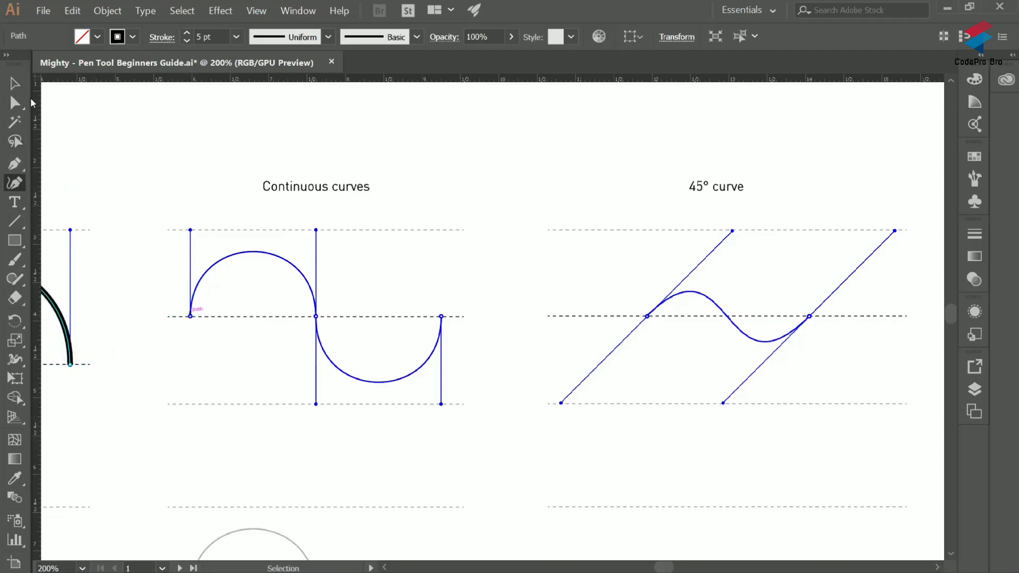
pyautogui.click(177, 298)
# - Trace the upper continuous curves example with three Pen tool anchors, constraining their handles vertically to the guides, and deselect the path
pyautogui.click(16, 165)
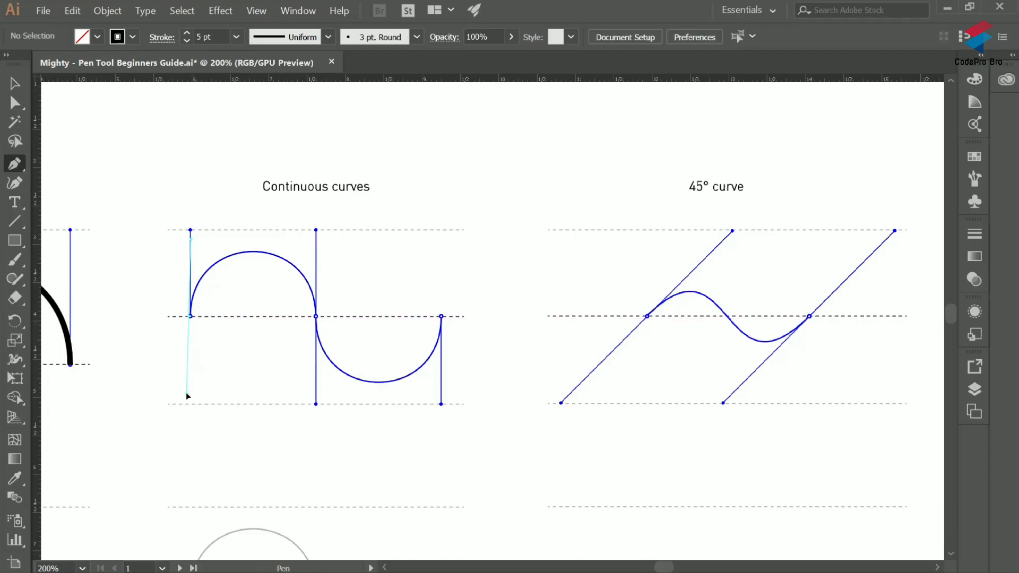
pyautogui.moveTo(186, 395); pyautogui.dragTo(188, 405)
pyautogui.press('Escape')
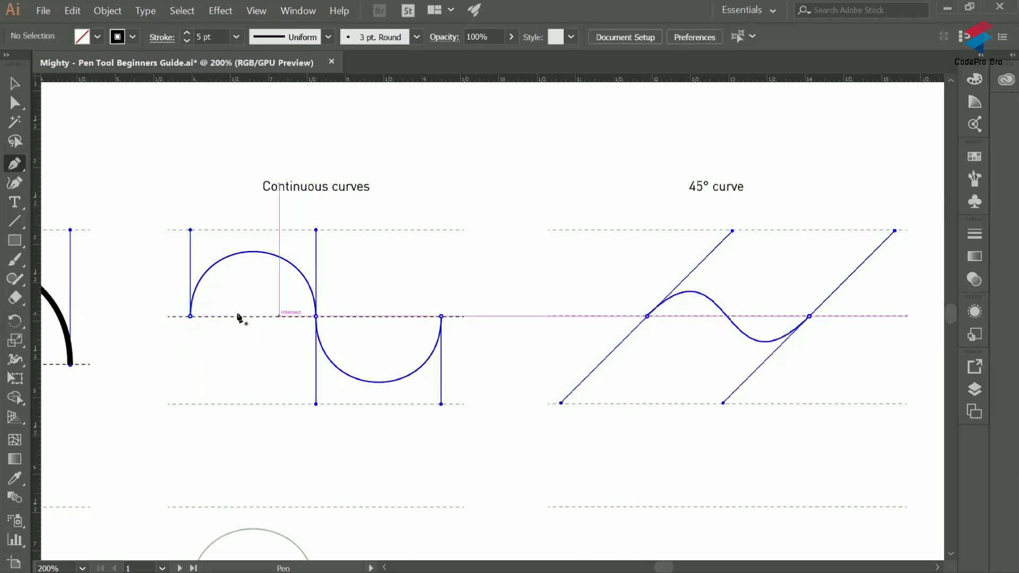
pyautogui.moveTo(195, 275); pyautogui.dragTo(192, 232)
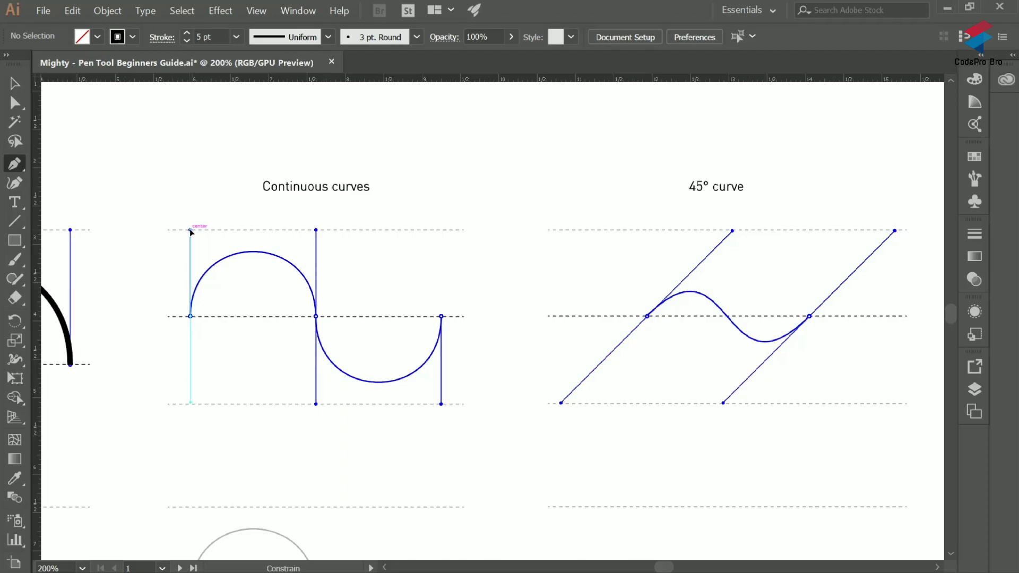
pyautogui.moveTo(191, 231); pyautogui.dragTo(191, 232)
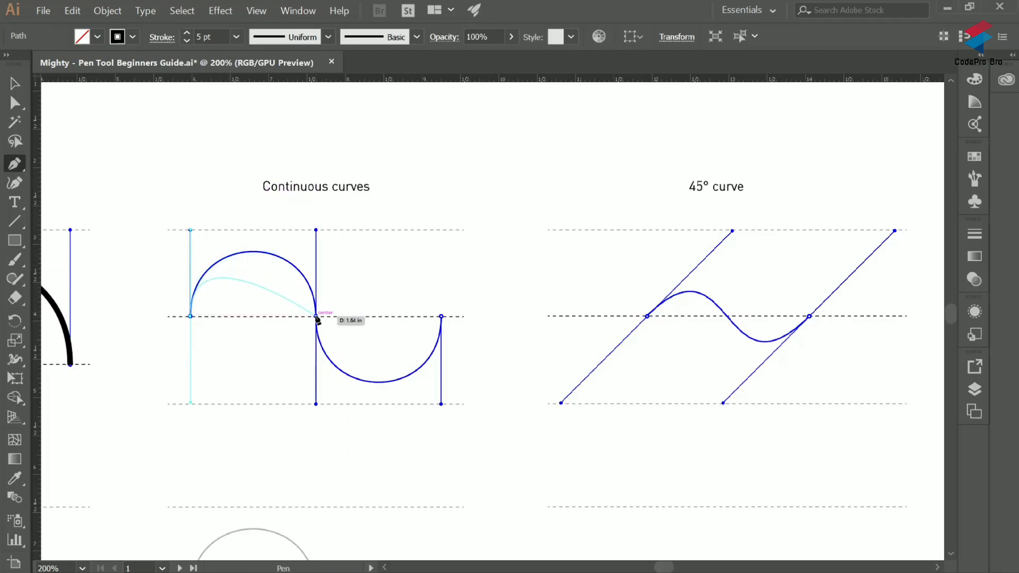
pyautogui.moveTo(316, 316); pyautogui.dragTo(316, 409)
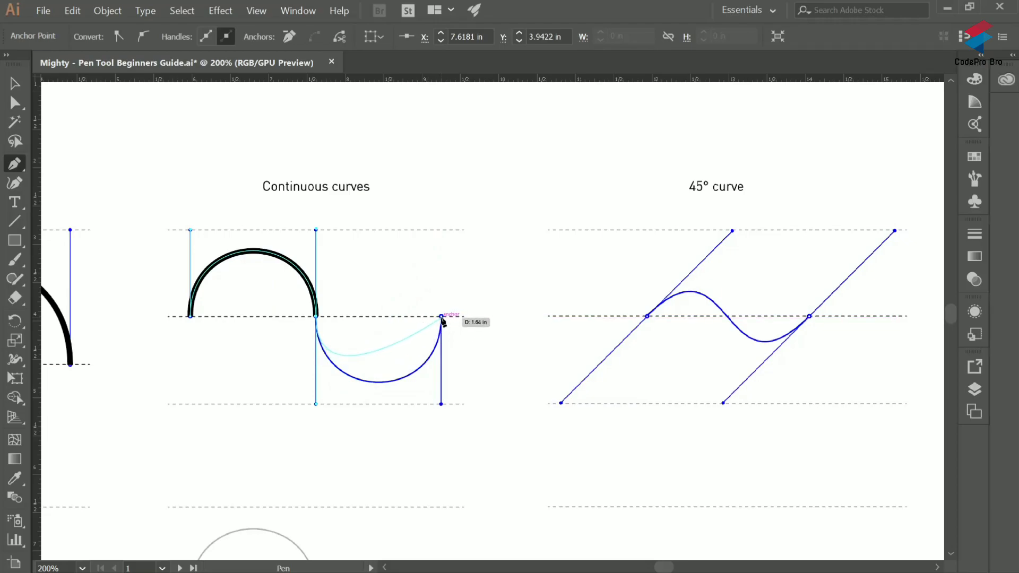
pyautogui.moveTo(441, 317); pyautogui.dragTo(440, 230)
pyautogui.click(14, 82)
pyautogui.click(409, 267)
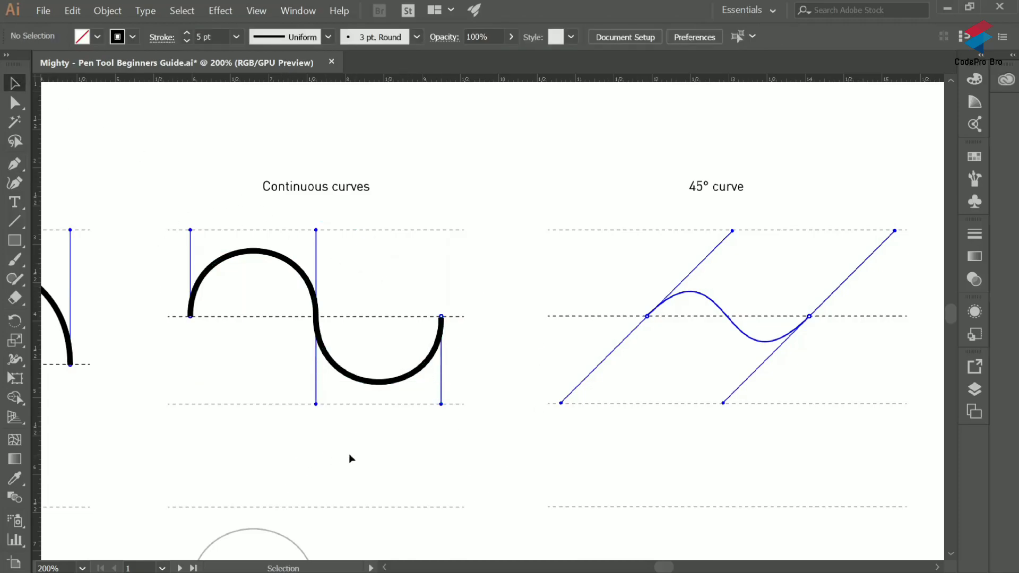
pyautogui.scroll(-2, 424, 450)
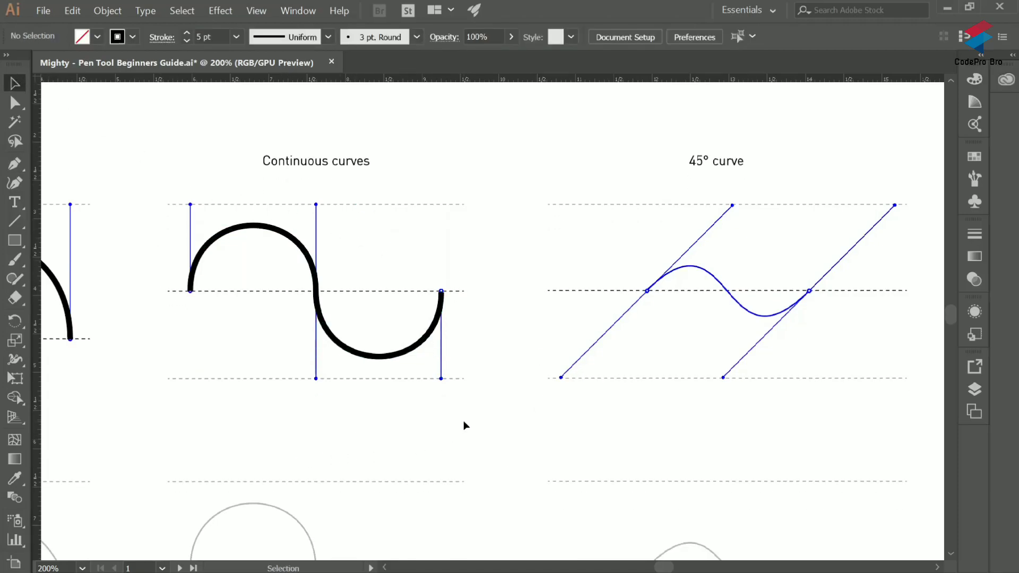
pyautogui.scroll(-5, 463, 420)
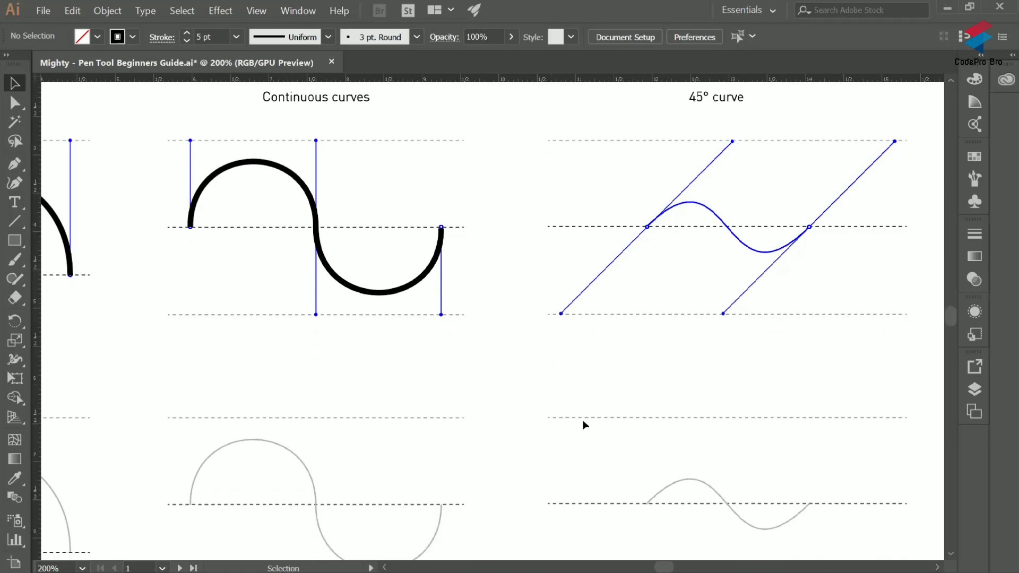
pyautogui.hscroll(10, 600, 398)
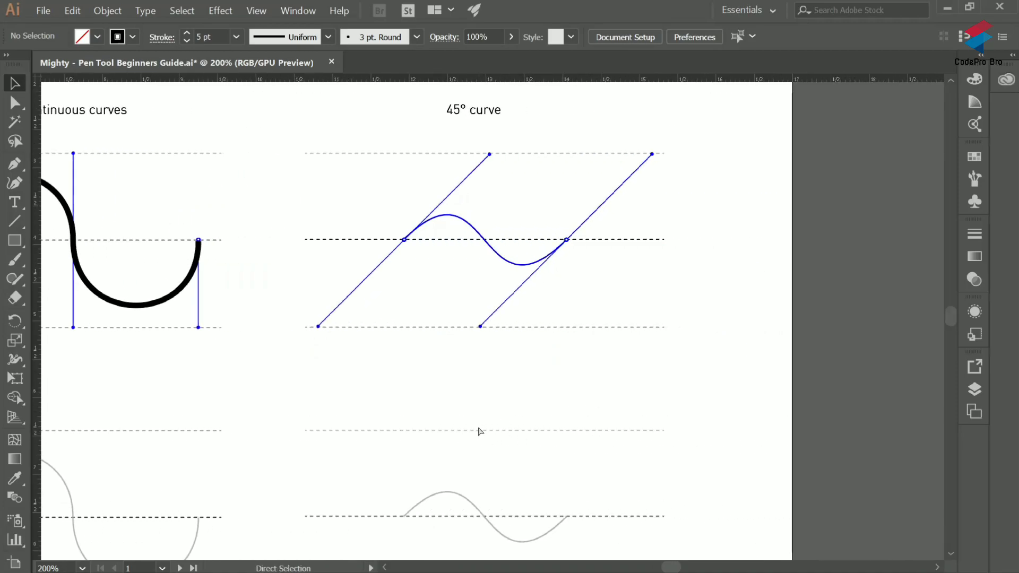
pyautogui.scroll(4, 464, 434)
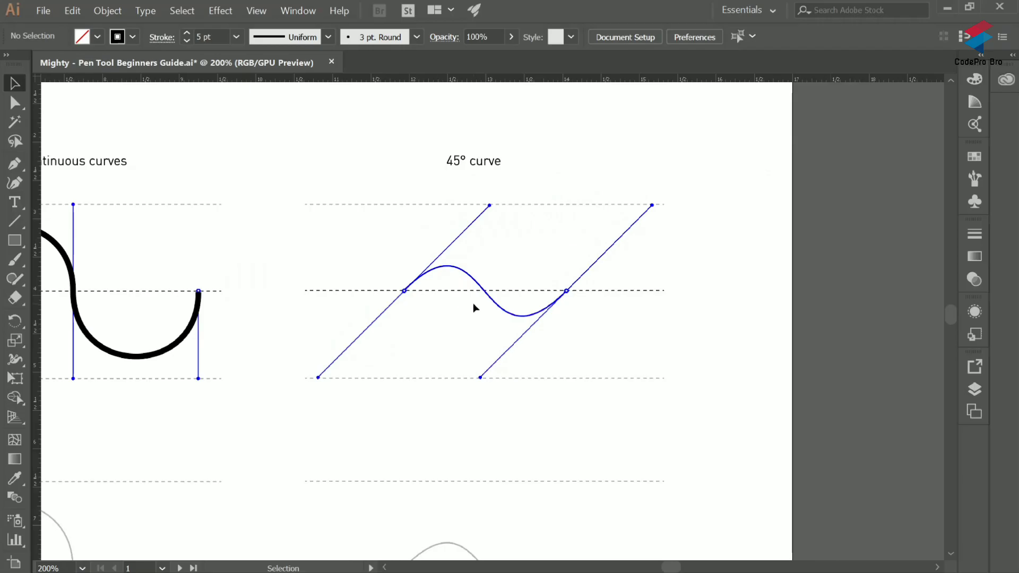
pyautogui.scroll(-2, 472, 303)
pyautogui.scroll(3, 546, 209)
pyautogui.scroll(-1, 473, 398)
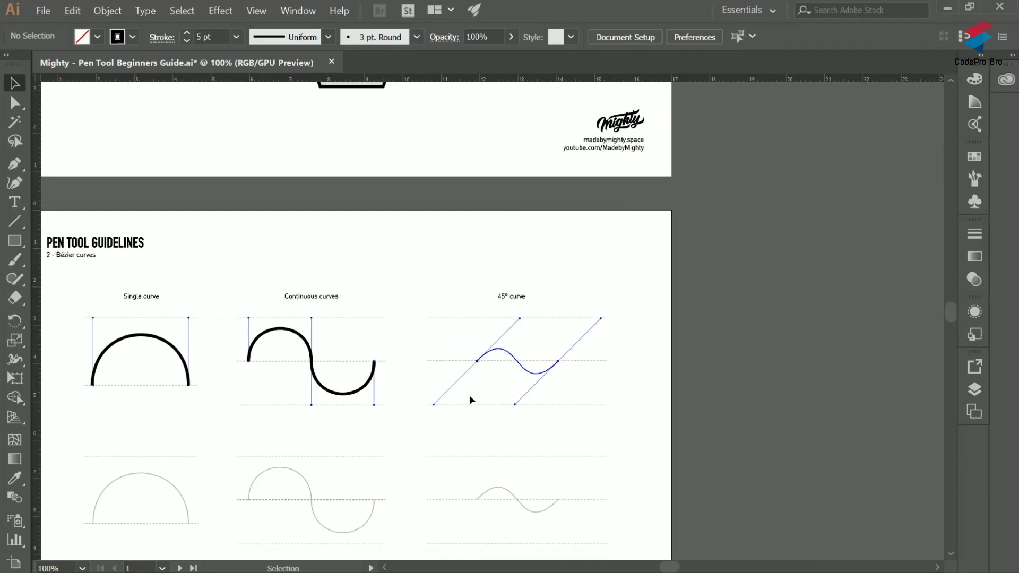
# - Trace the upper 45° curve example with two Pen tool anchors, aligning their handles with the diagonal guides, and deselect the path
pyautogui.scroll(3, 464, 398)
pyautogui.hscroll(-3, 467, 387)
pyautogui.press('p')
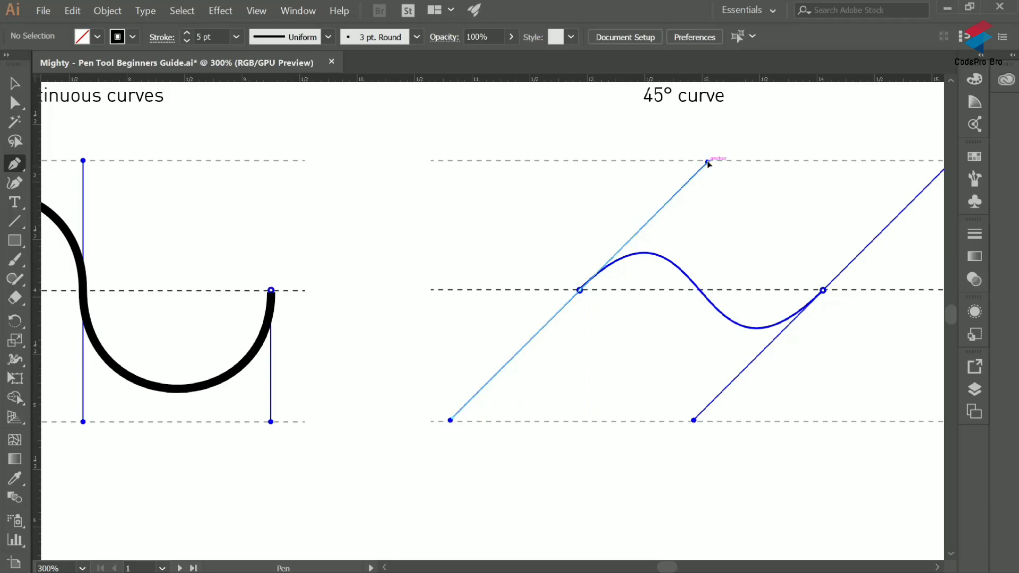
pyautogui.moveTo(707, 162); pyautogui.dragTo(707, 162)
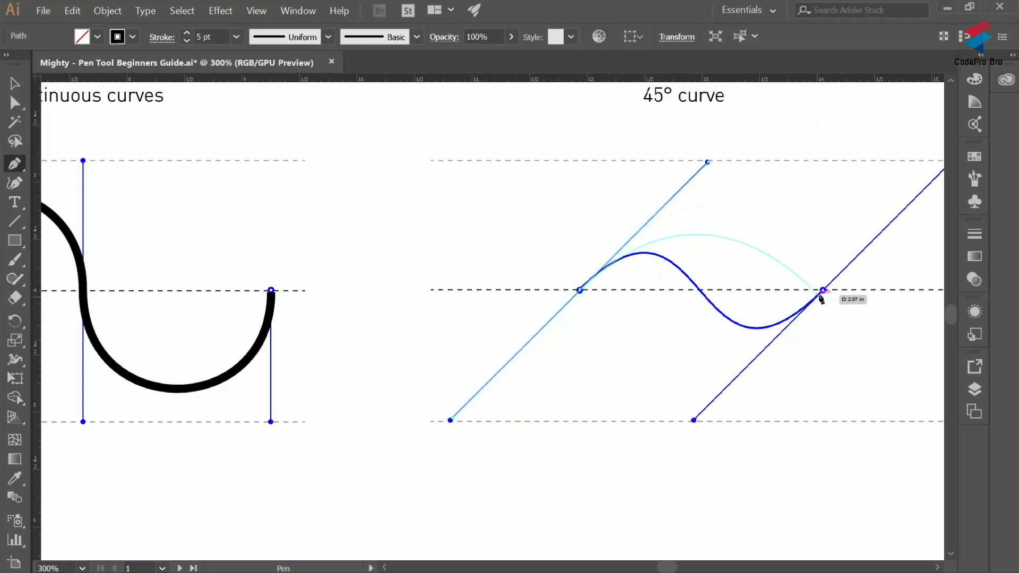
pyautogui.moveTo(822, 290)
pyautogui.mouseDown()
pyautogui.moveTo(874, 218)
pyautogui.moveTo(942, 168)
pyautogui.moveTo(891, 164)
pyautogui.mouseUp()
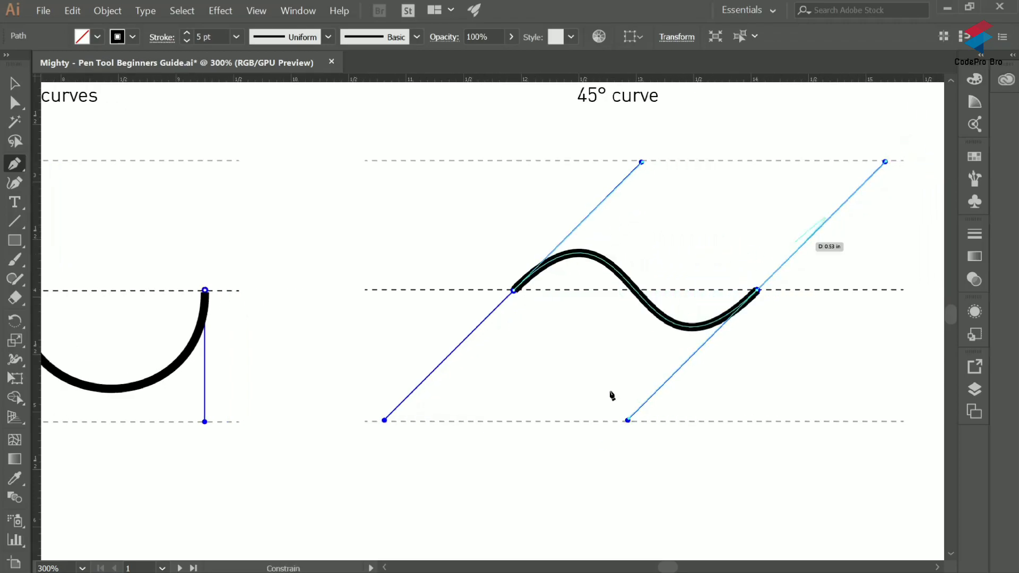
pyautogui.click(14, 84)
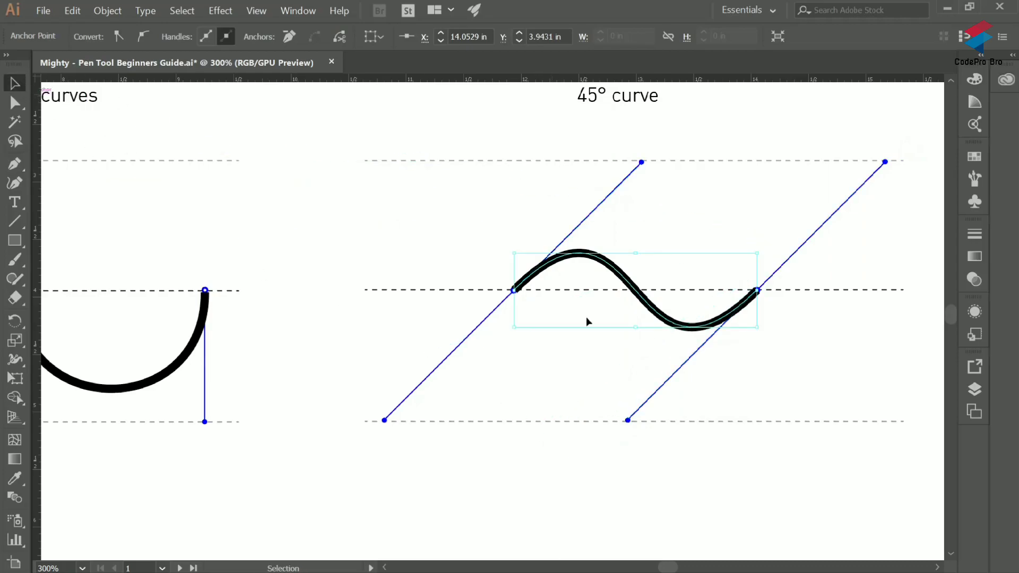
pyautogui.click(633, 364)
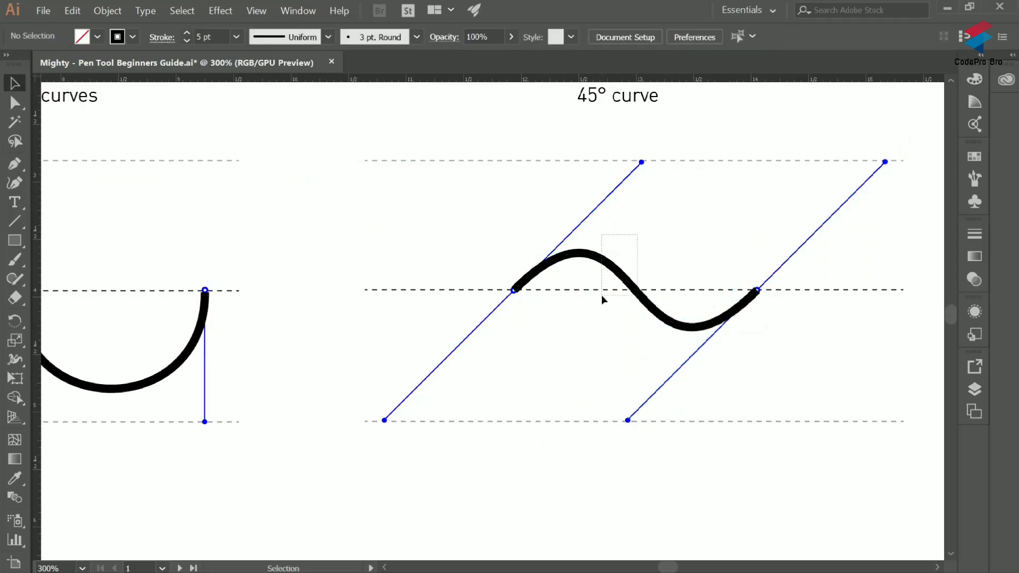
# - Delete the traced 45° curve and retrace it with two Pen tool anchors whose handles match the diagonal guides, and deselect the path
pyautogui.moveTo(602, 296); pyautogui.dragTo(605, 295)
pyautogui.press('Delete')
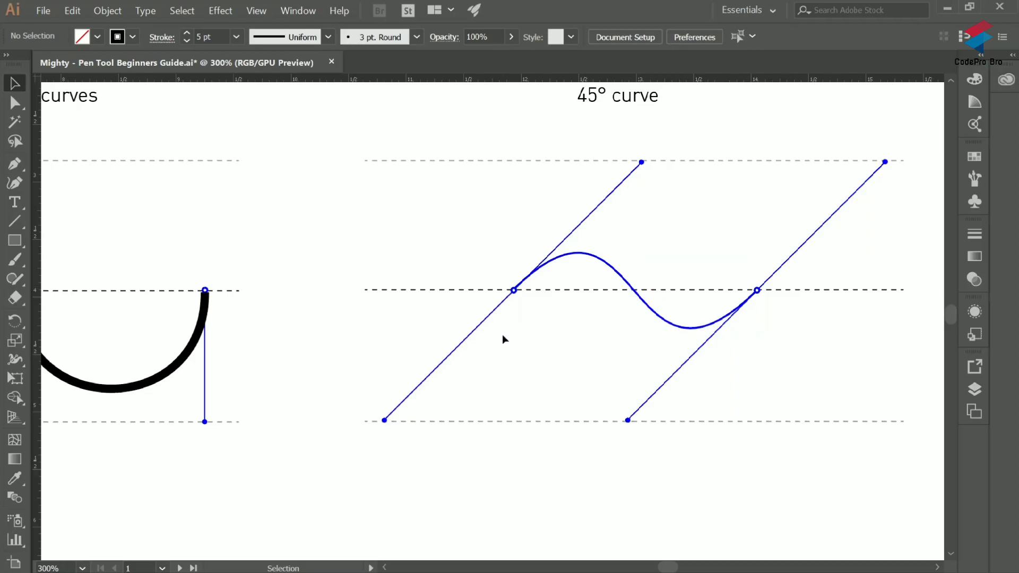
pyautogui.click(15, 164)
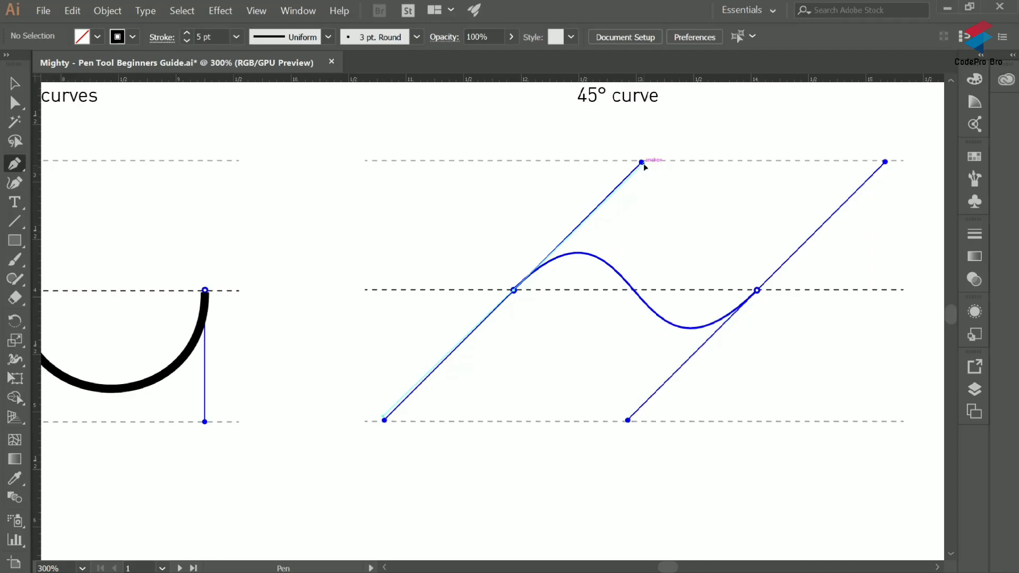
pyautogui.moveTo(640, 164); pyautogui.dragTo(643, 165)
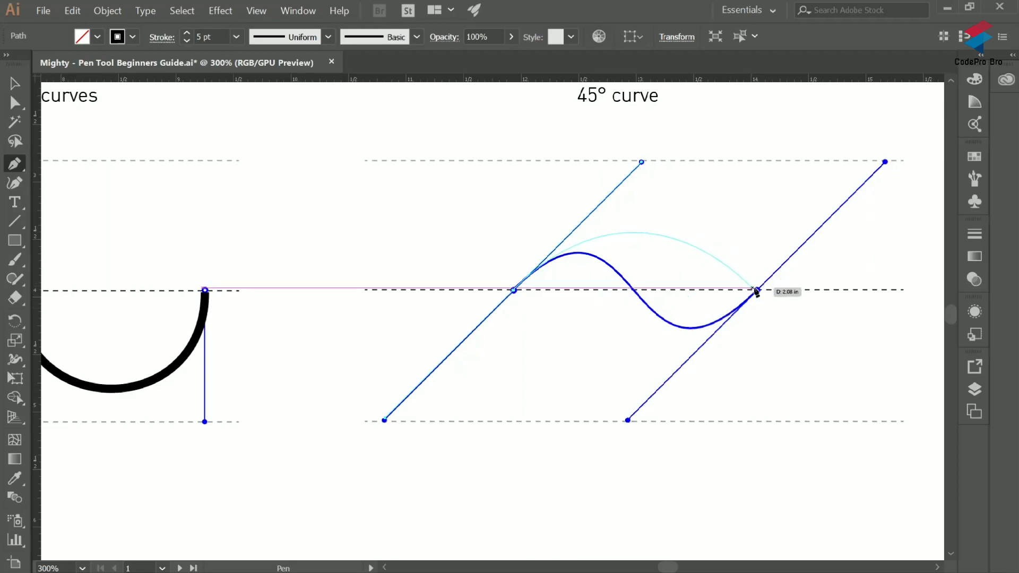
pyautogui.moveTo(756, 290); pyautogui.dragTo(884, 165)
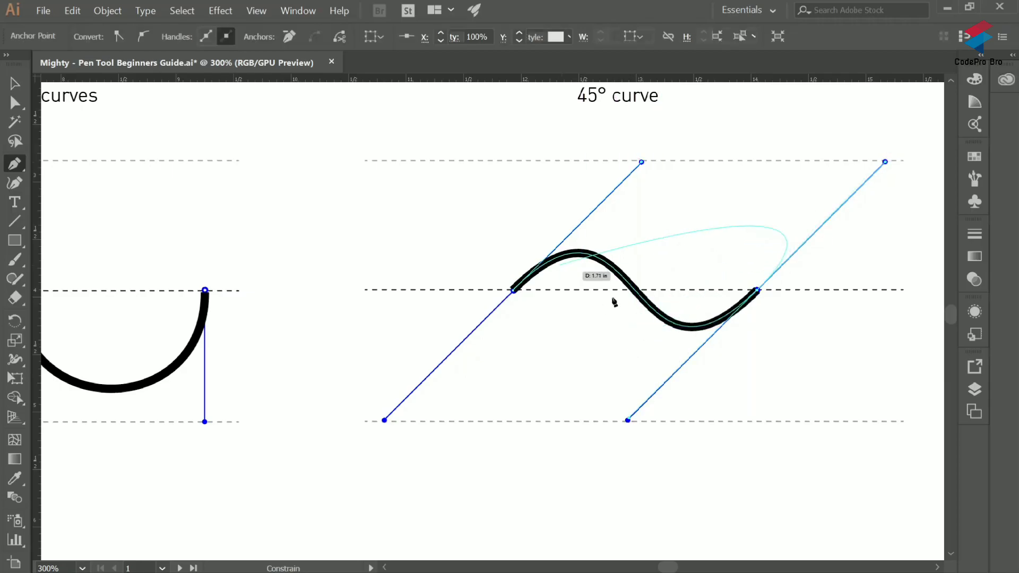
pyautogui.click(15, 84)
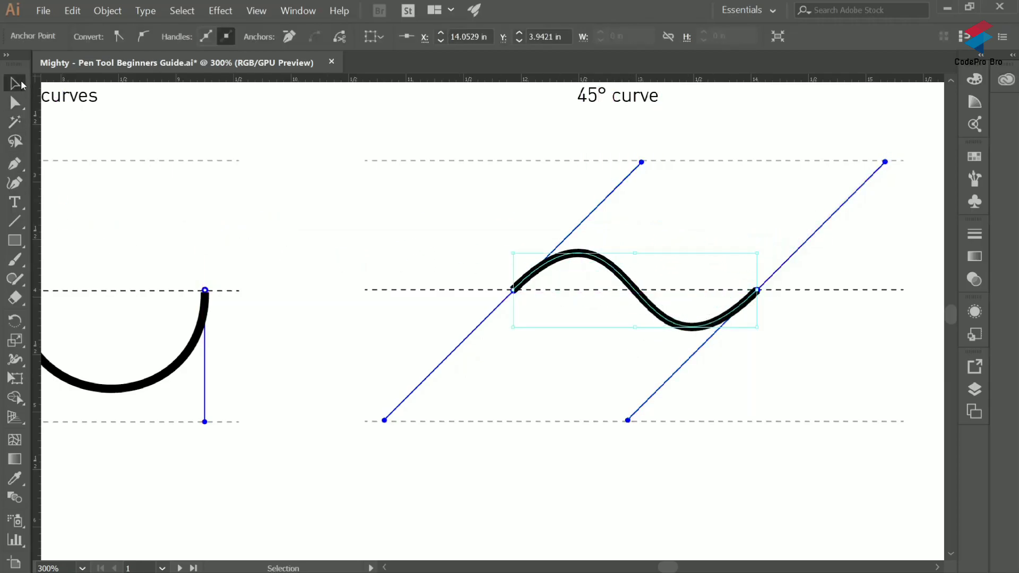
pyautogui.click(348, 216)
# - Examine the lower practice curves on the Bézier curves artboard, which have no handle guides
pyautogui.scroll(-3, 624, 305)
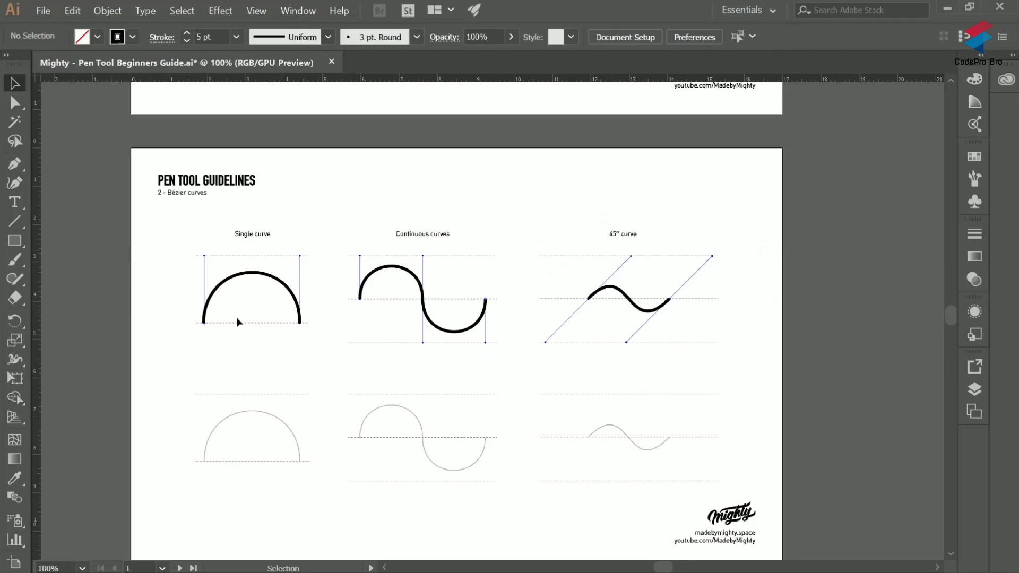
pyautogui.scroll(-3, 318, 362)
pyautogui.scroll(4, 219, 364)
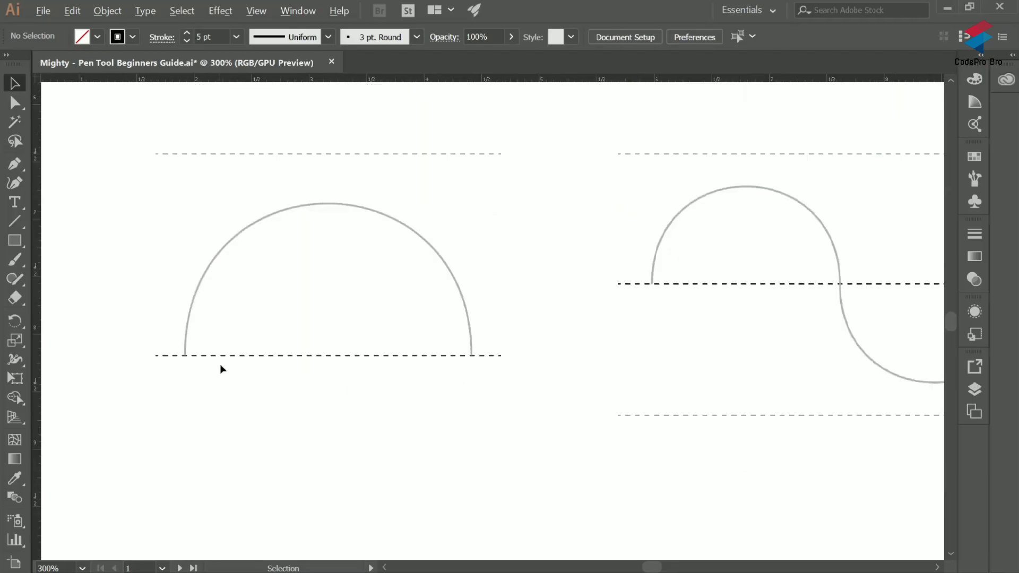
pyautogui.scroll(-3, 208, 352)
pyautogui.scroll(-2, 299, 195)
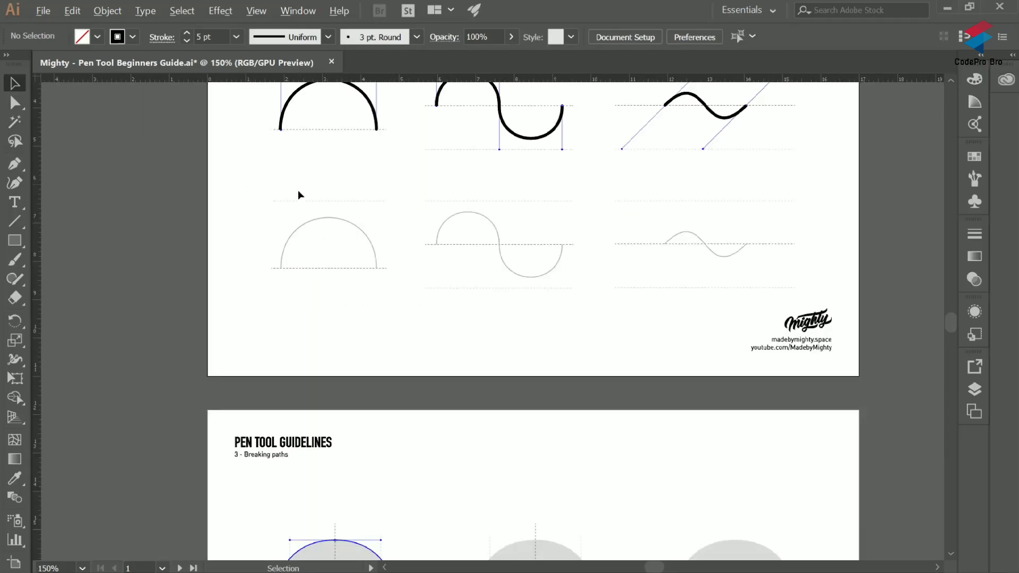
pyautogui.scroll(4, 282, 219)
pyautogui.scroll(-2, 483, 294)
pyautogui.scroll(-2, 482, 297)
pyautogui.scroll(-3, 481, 315)
pyautogui.scroll(-2, 504, 340)
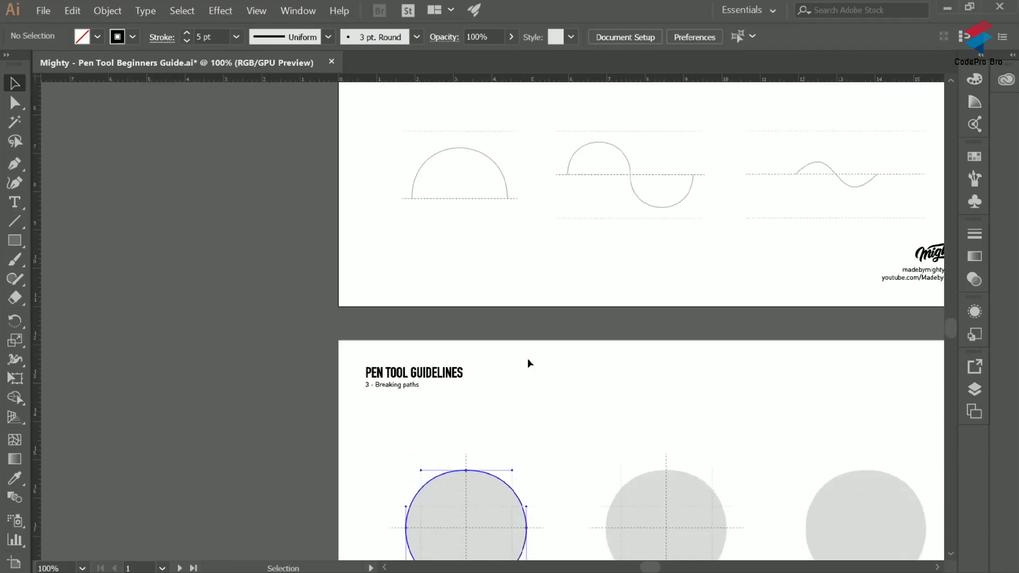
# - Examine the Breaking paths guideline artboard, focusing on the first teardrop shape with its anchor and handle guides
pyautogui.scroll(-6, 533, 368)
pyautogui.hscroll(-2, 541, 382)
pyautogui.hscroll(4, 540, 385)
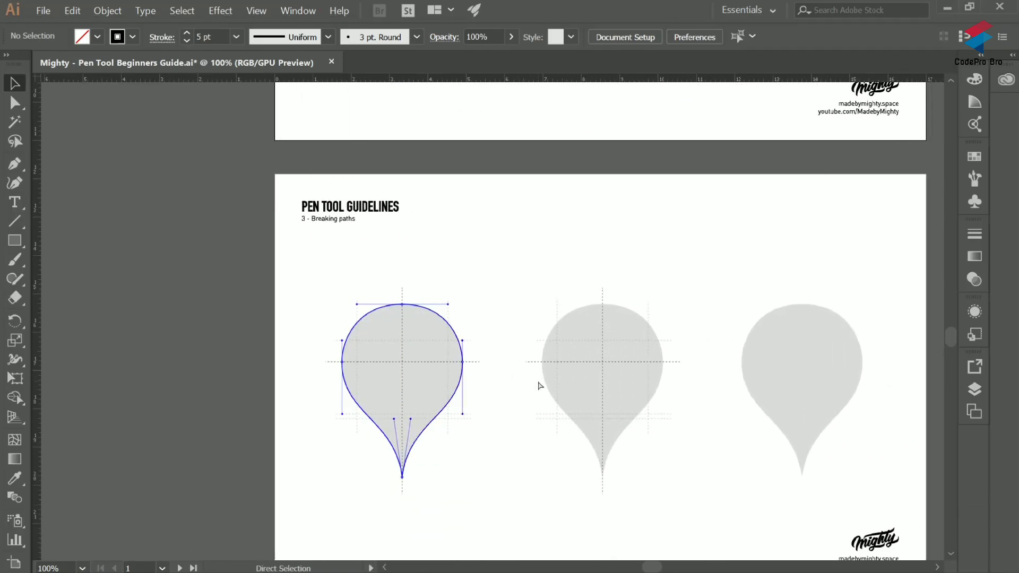
pyautogui.hscroll(2, 539, 386)
pyautogui.scroll(-4, 441, 298)
pyautogui.hscroll(2, 440, 298)
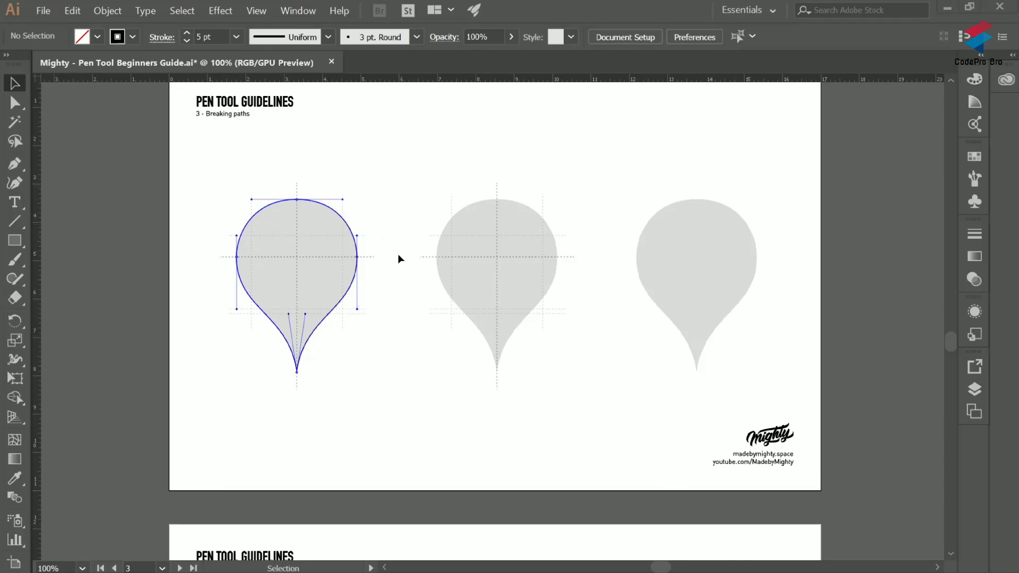
pyautogui.scroll(2, 356, 266)
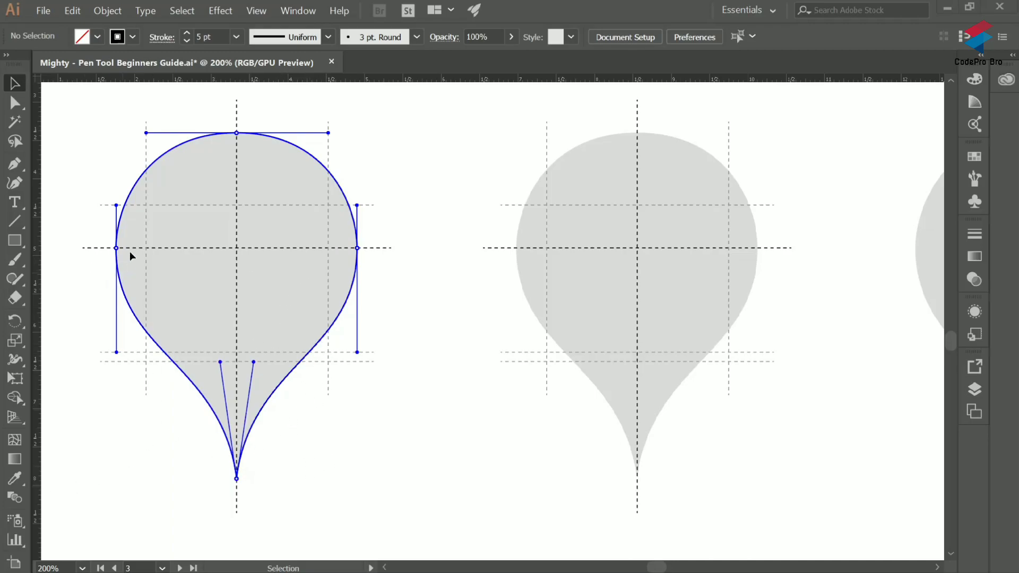
pyautogui.hscroll(-4, 262, 378)
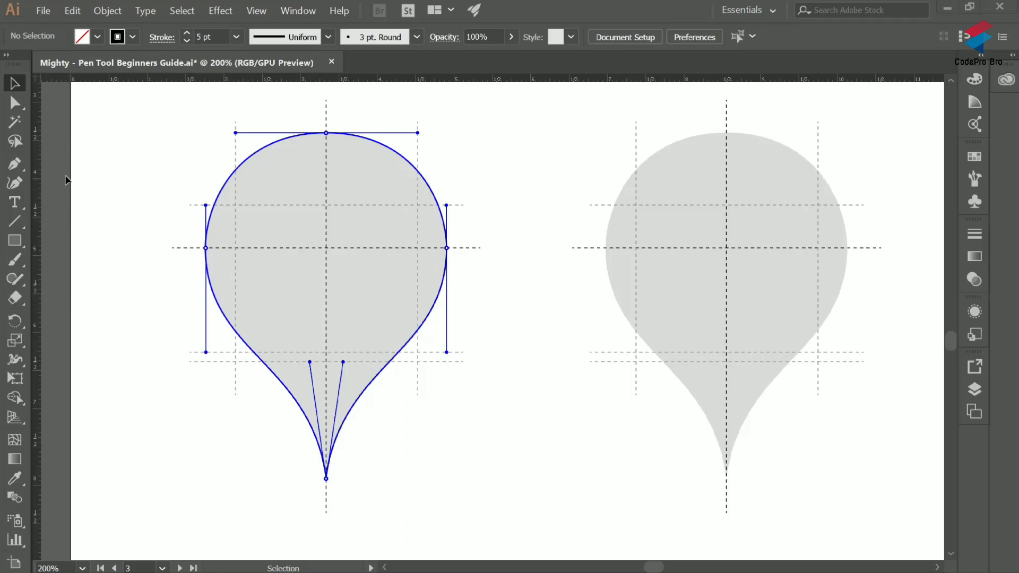
# - Start tracing the first teardrop with Pen tool anchors at its top, right side and bottom tip, pulling straight handles along the guides
pyautogui.click(15, 165)
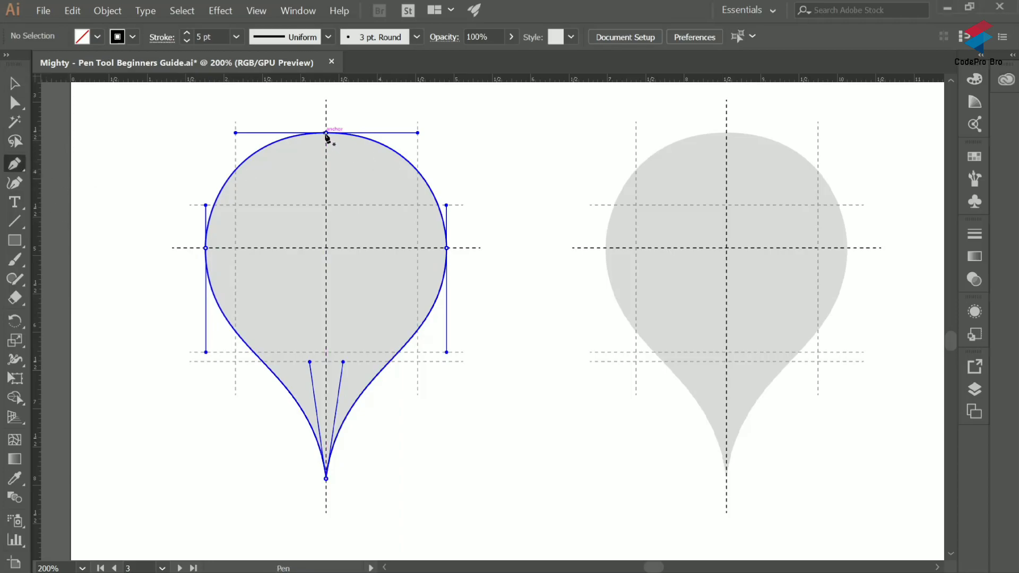
pyautogui.moveTo(327, 134); pyautogui.dragTo(418, 134)
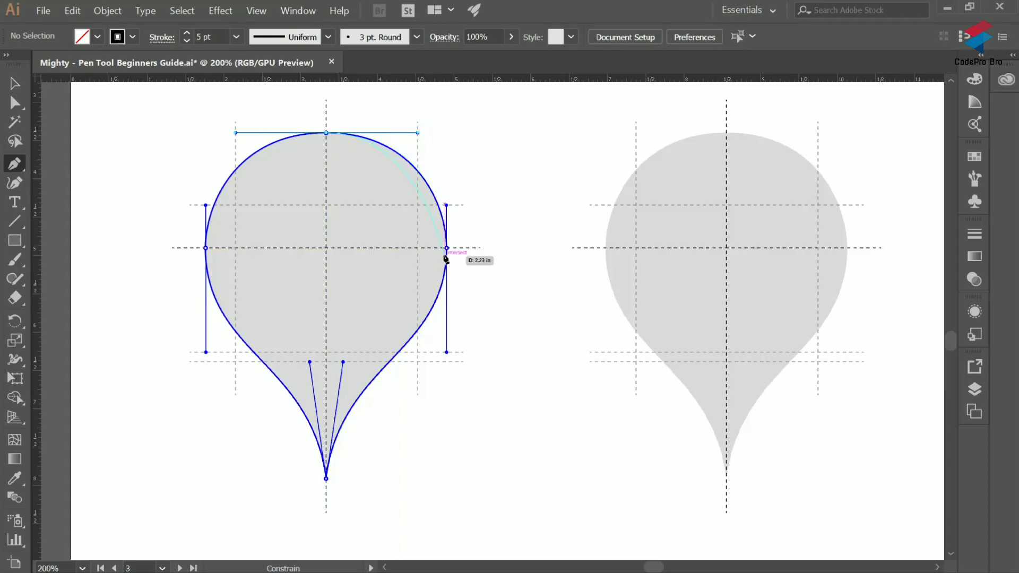
pyautogui.moveTo(447, 249); pyautogui.dragTo(446, 290)
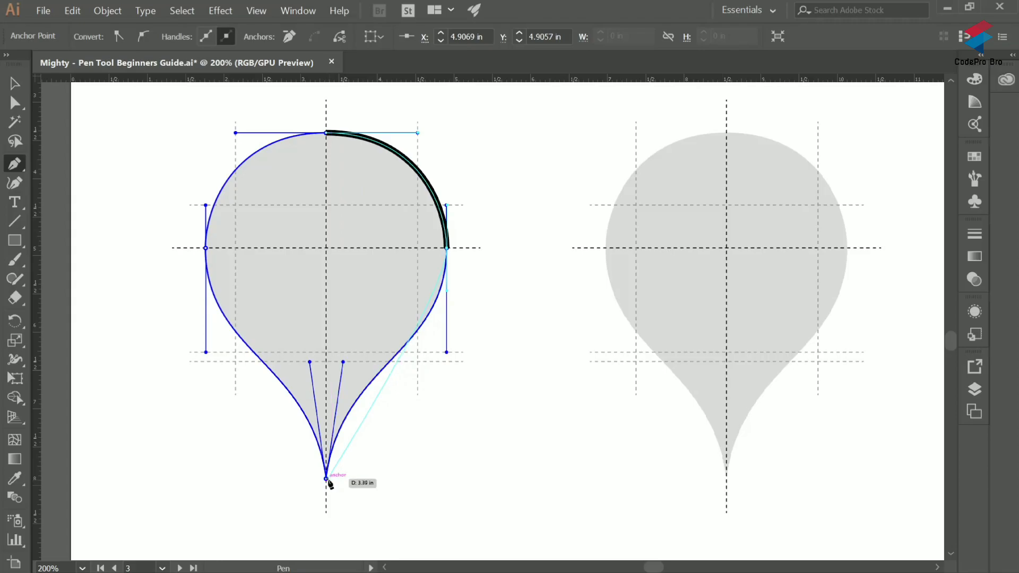
pyautogui.moveTo(326, 479); pyautogui.dragTo(325, 513)
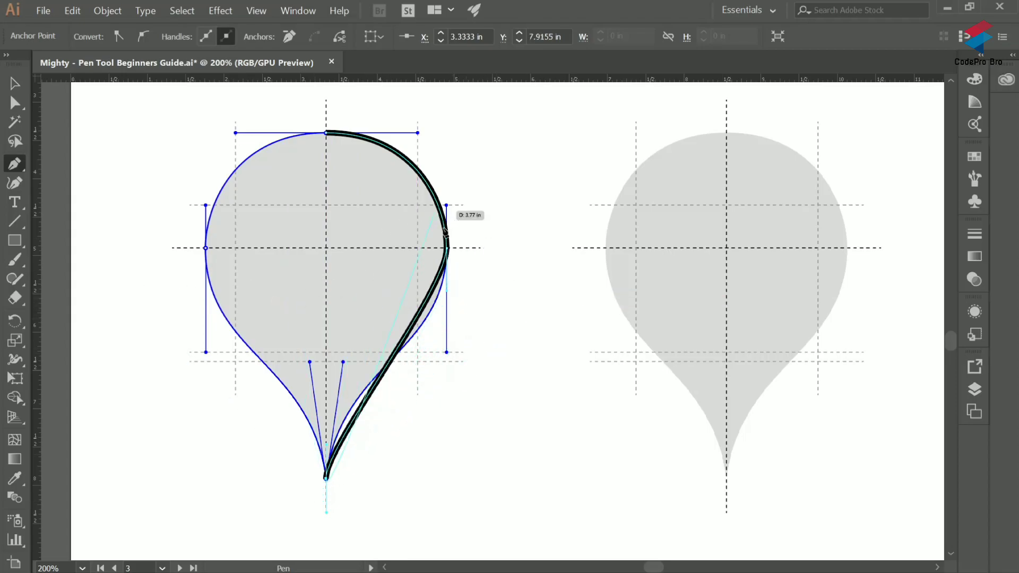
# - Extend the right anchor's lower handle to its guide endpoint and align the tip anchor's incoming handle with the right diagonal guide
pyautogui.press('ctrl')
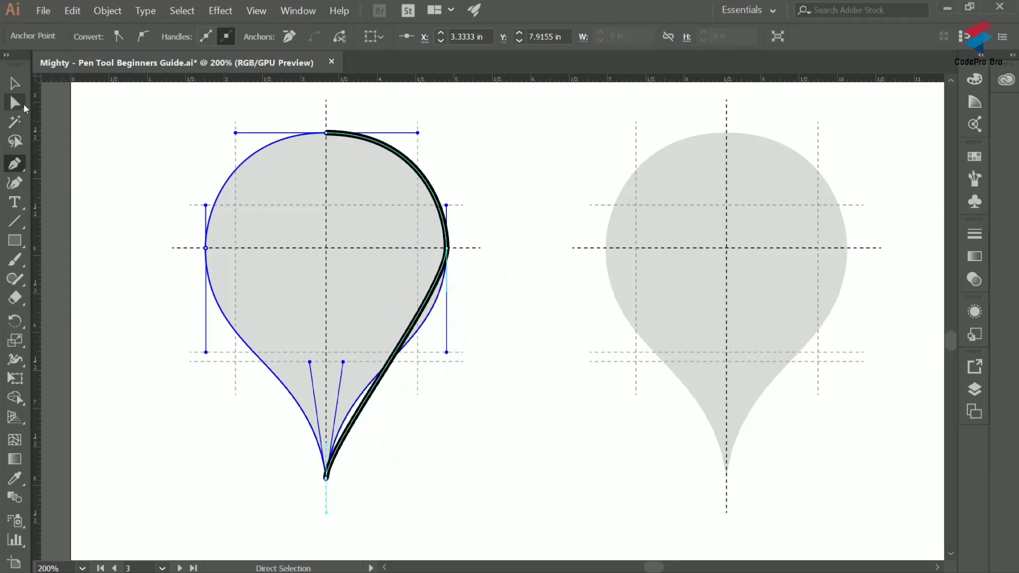
pyautogui.scroll(3, 461, 303)
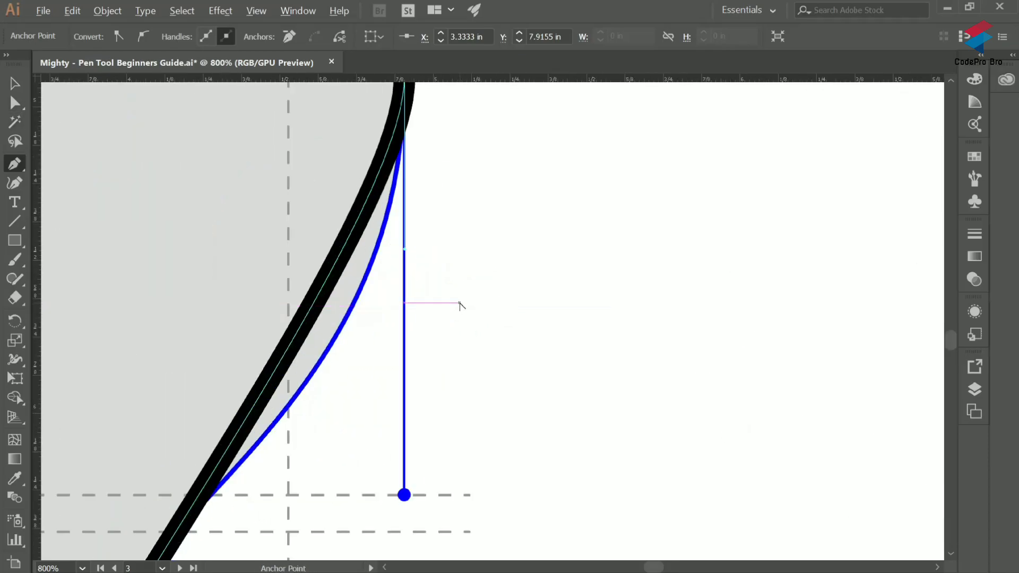
pyautogui.scroll(-2, 459, 306)
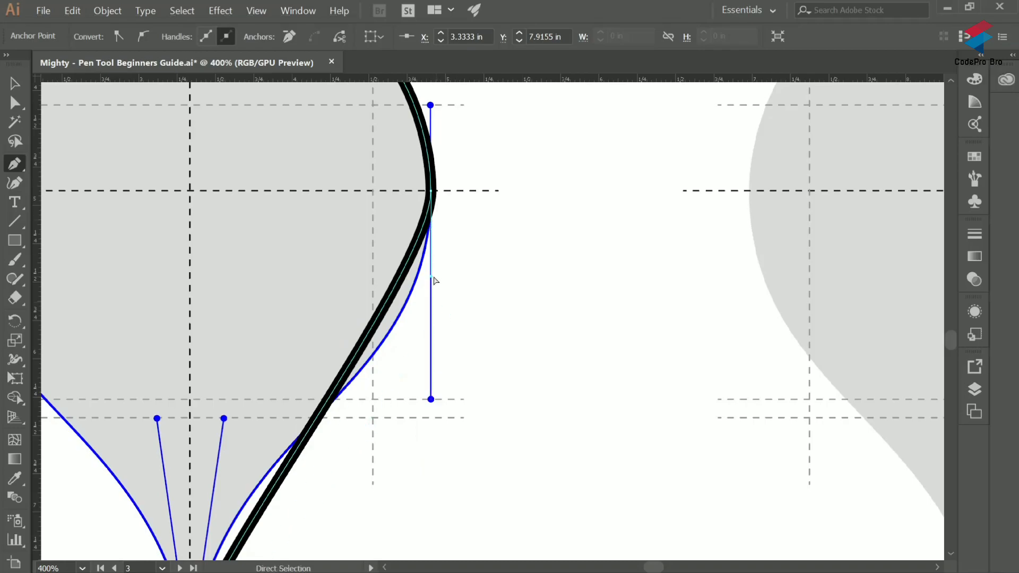
pyautogui.moveTo(430, 277); pyautogui.dragTo(434, 404)
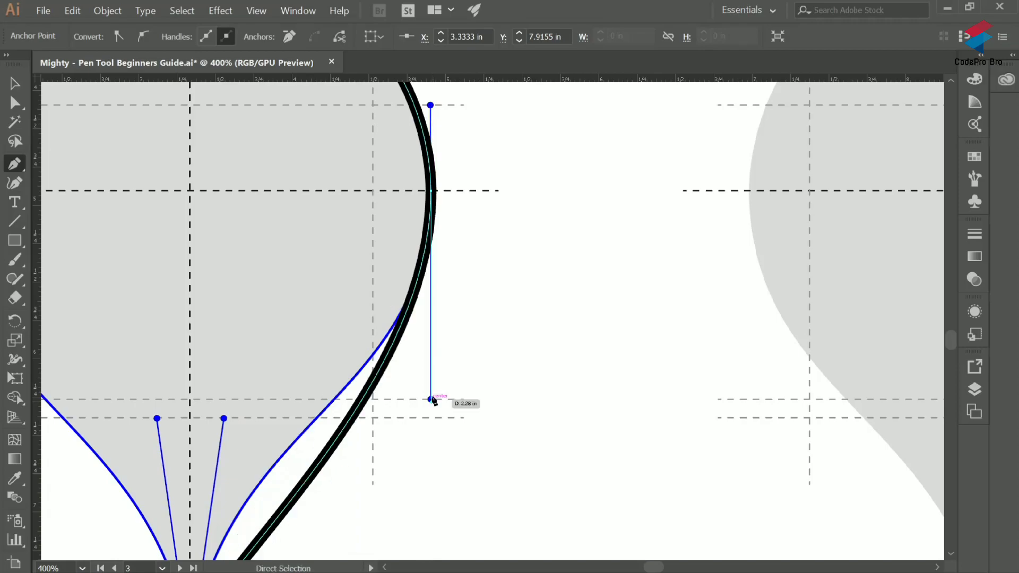
pyautogui.scroll(-3, 421, 341)
pyautogui.scroll(-2, 255, 466)
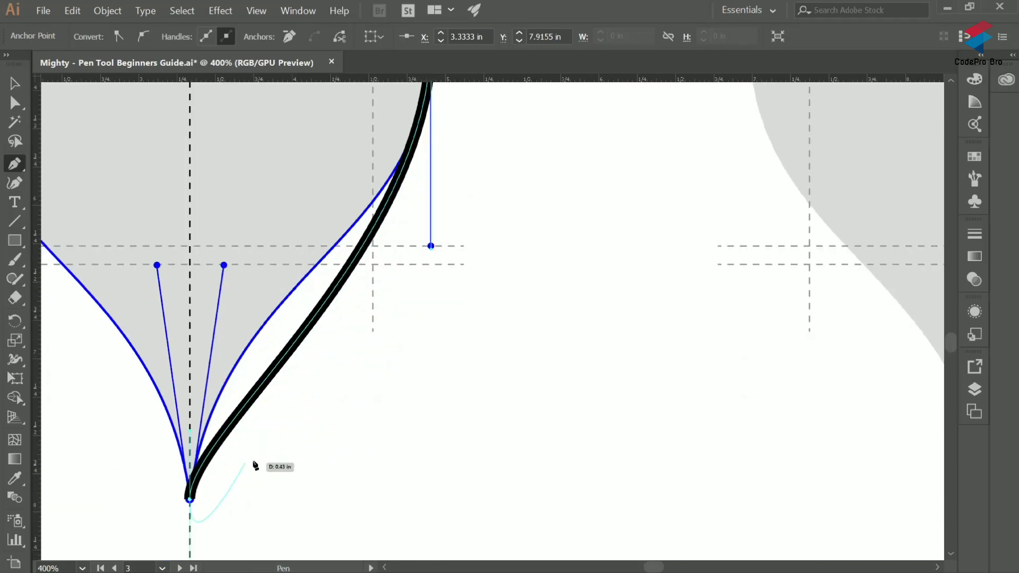
pyautogui.hscroll(-2, 279, 378)
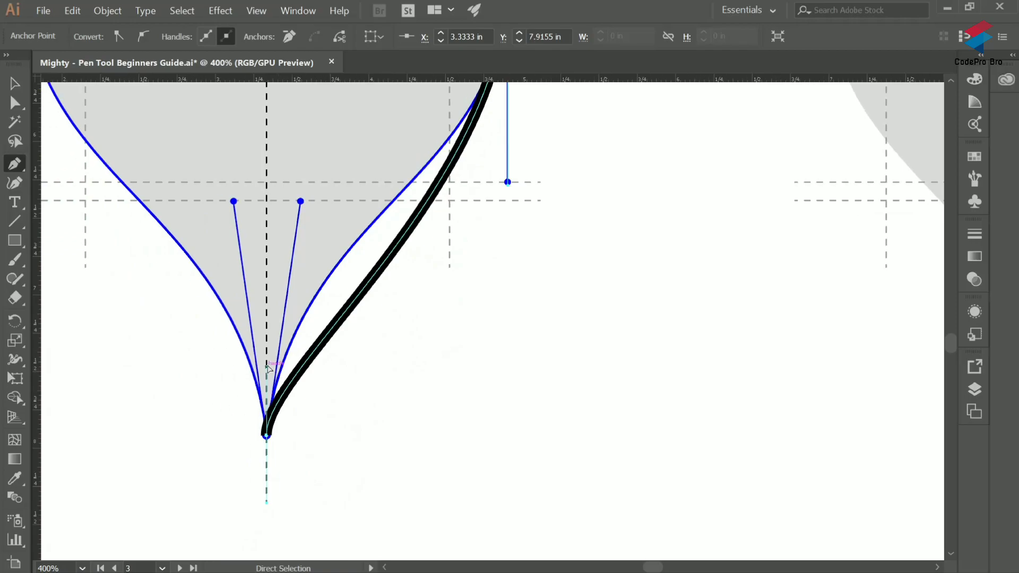
pyautogui.moveTo(267, 371); pyautogui.dragTo(300, 203)
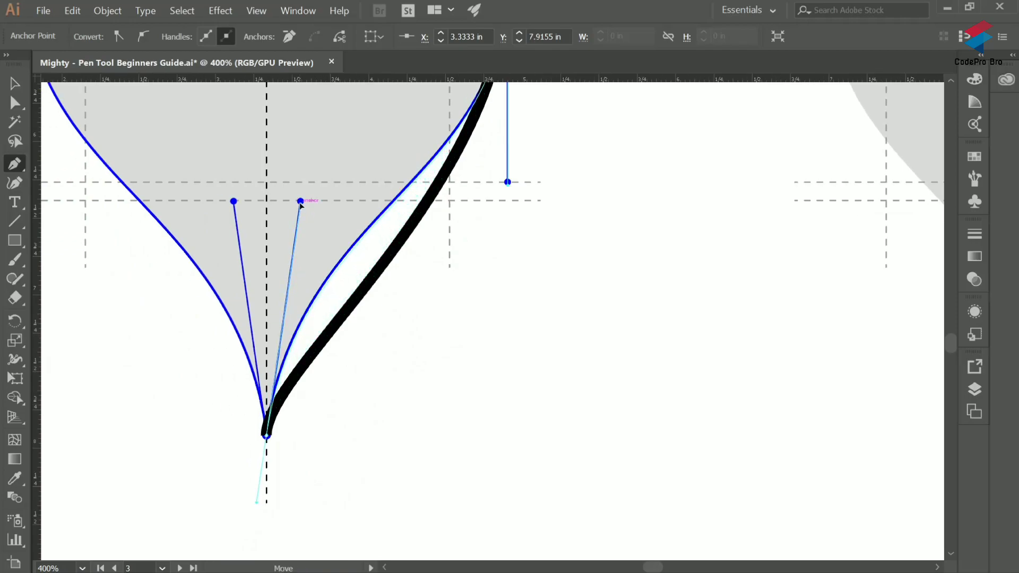
# - Examine the tip anchor's outgoing handle extending below the teardrop
pyautogui.scroll(-3, 488, 252)
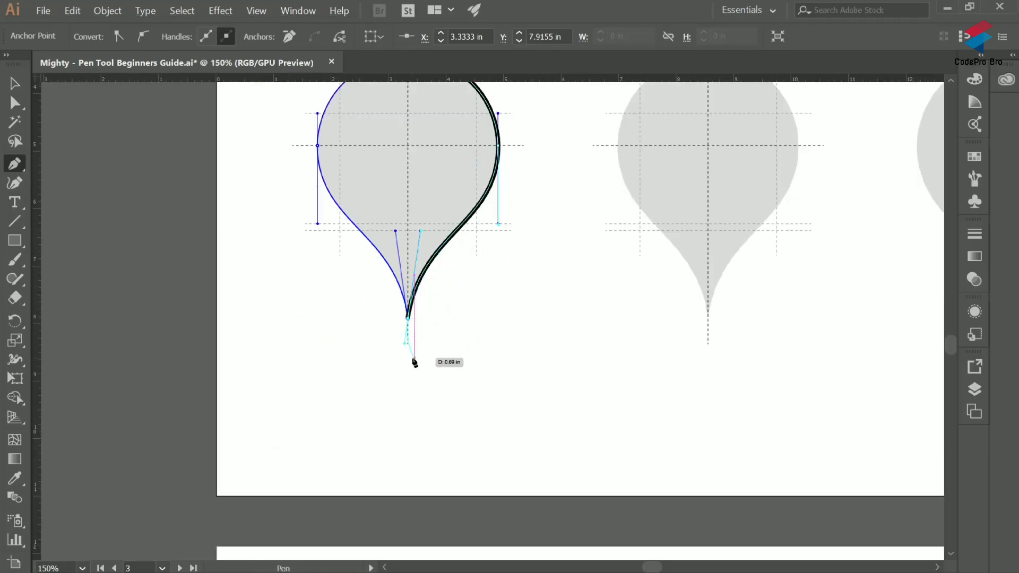
pyautogui.scroll(2, 409, 351)
pyautogui.scroll(-2, 409, 352)
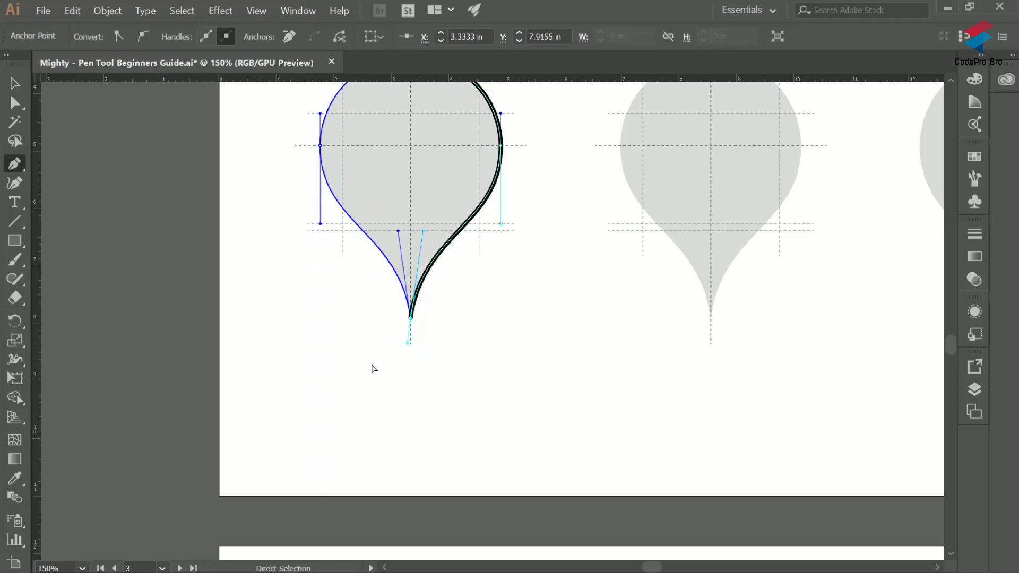
pyautogui.hscroll(-1, 414, 339)
pyautogui.hscroll(3, 425, 343)
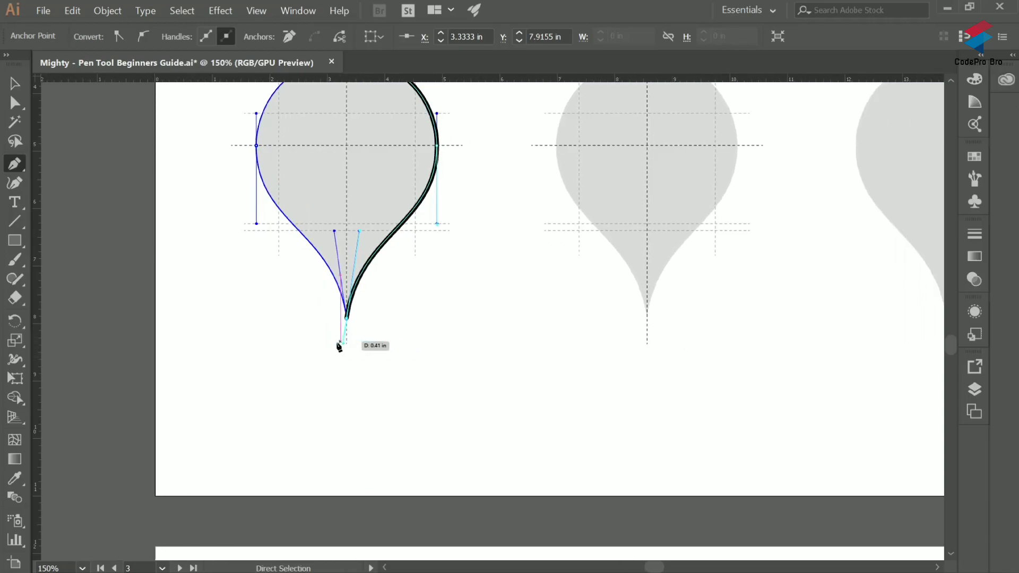
pyautogui.hscroll(-2, 341, 341)
pyautogui.hscroll(2, 339, 342)
pyautogui.scroll(3, 339, 340)
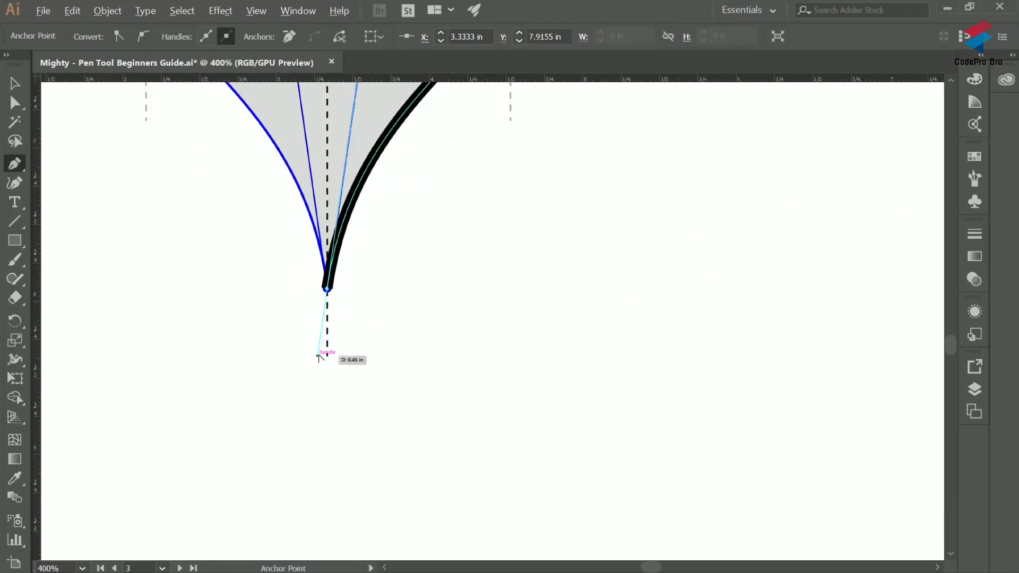
# - Collapse the tip anchor's outgoing handle into the anchor with the Anchor Point function, leaving the incoming handle in place
pyautogui.click(14, 164)
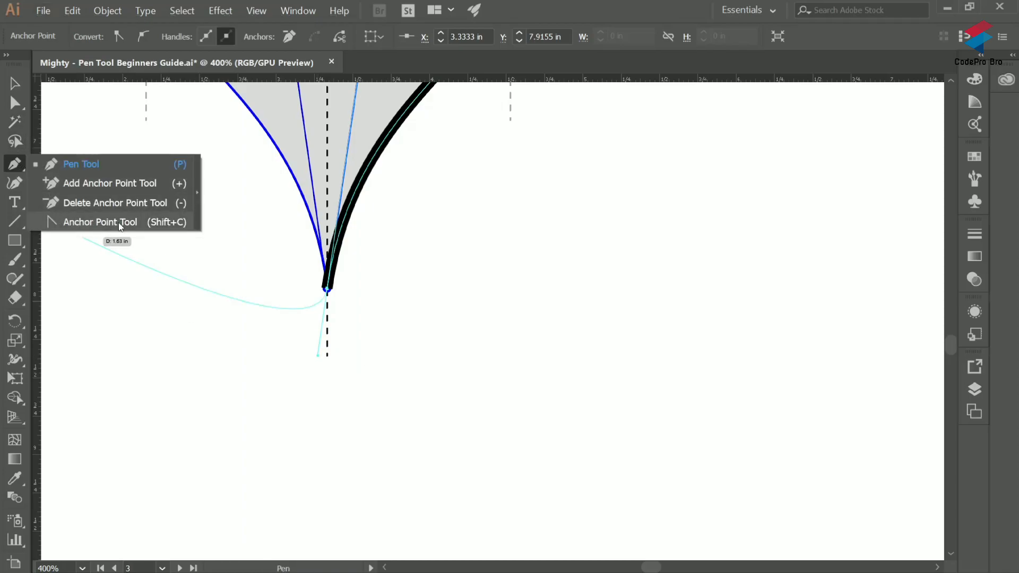
pyautogui.click(148, 225)
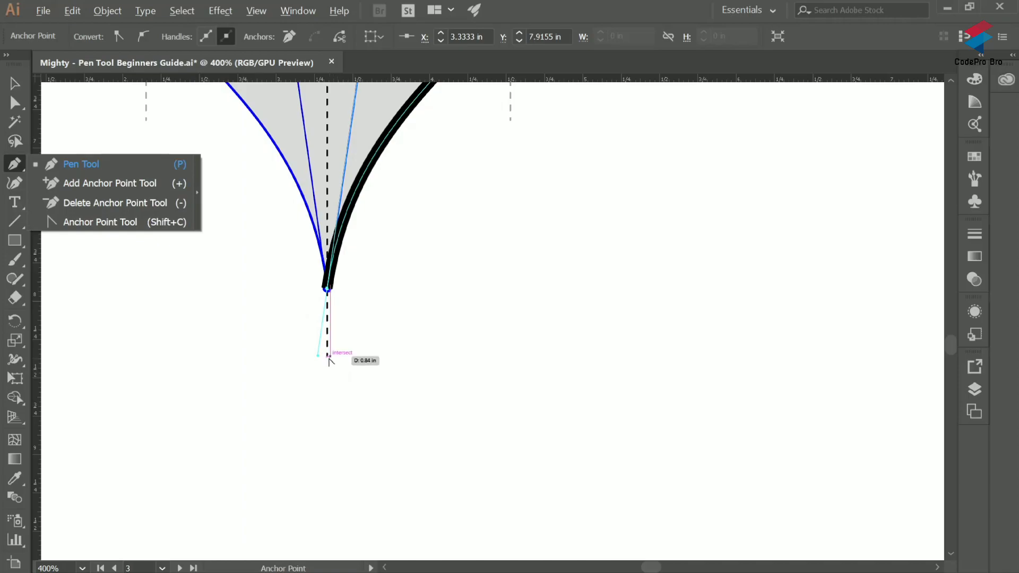
pyautogui.press('alt')
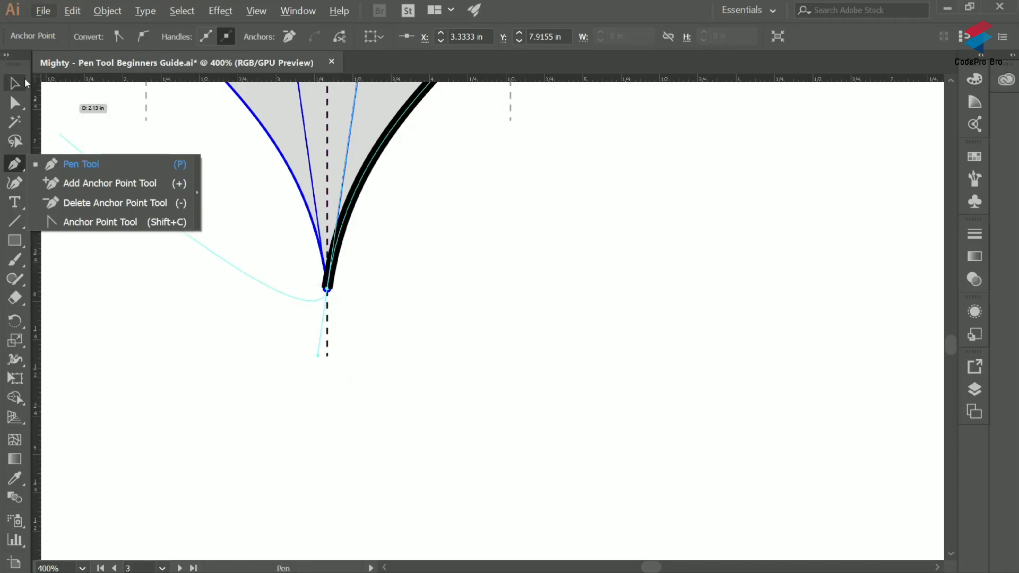
pyautogui.click(55, 167)
pyautogui.press('alt')
pyautogui.moveTo(320, 364); pyautogui.dragTo(327, 289)
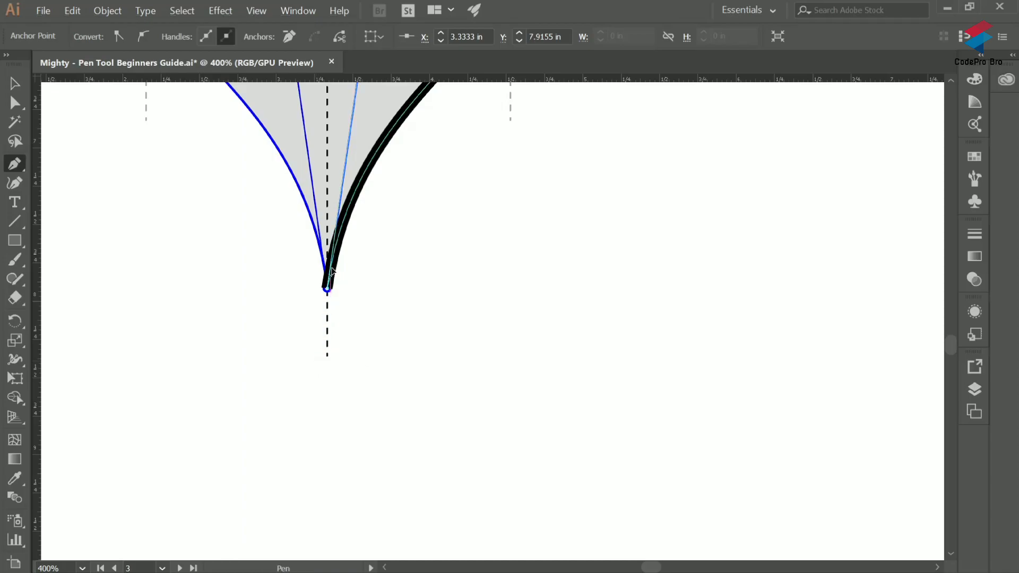
# - Pull the tip anchor's outgoing handle to the left diagonal guide's endpoint and place the teardrop's left anchor with its handle along the vertical guide
pyautogui.scroll(3, 298, 198)
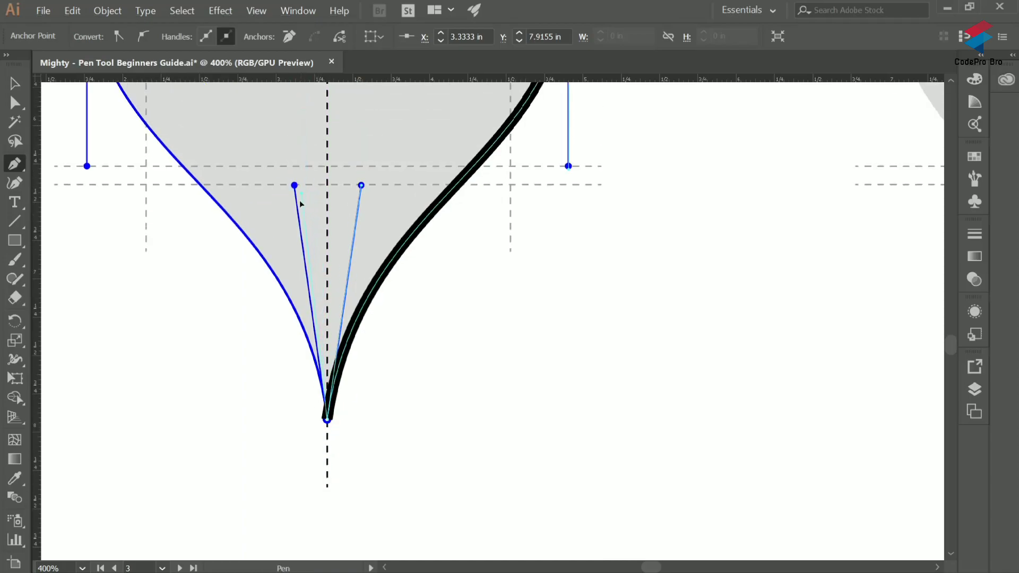
pyautogui.moveTo(294, 185); pyautogui.dragTo(294, 186)
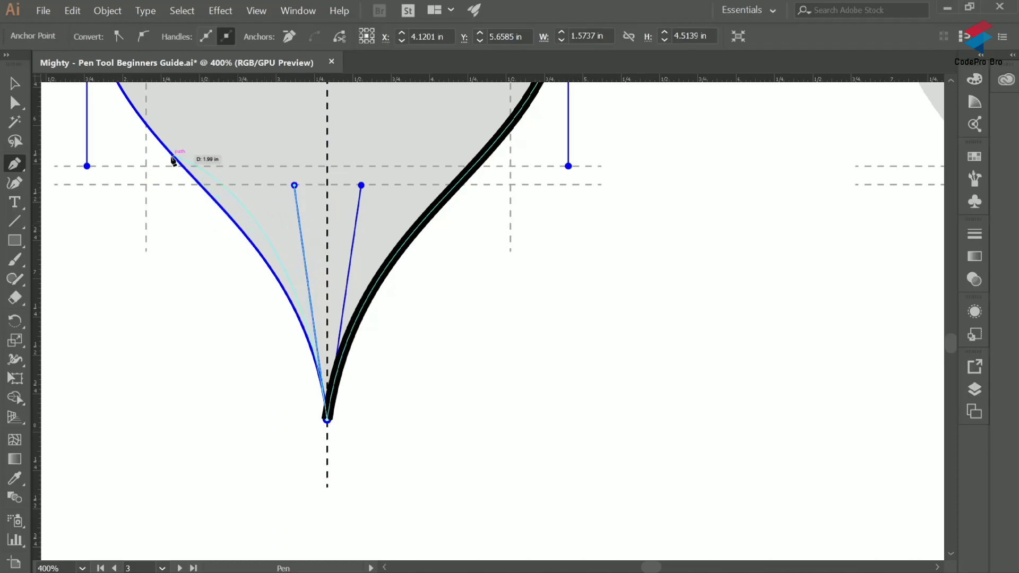
pyautogui.scroll(-2, 177, 165)
pyautogui.scroll(2, 153, 167)
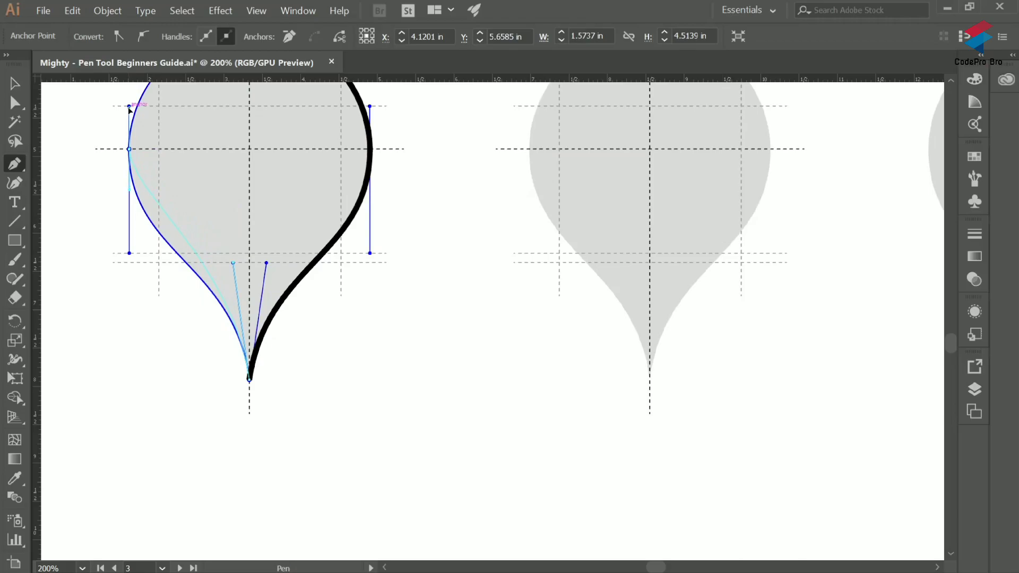
pyautogui.moveTo(129, 148); pyautogui.dragTo(249, 292)
# - Extend the left anchor's lower handle down to its guide endpoint so the lower-left curve follows the teardrop outline
pyautogui.press('ctrl')
pyautogui.click(132, 195)
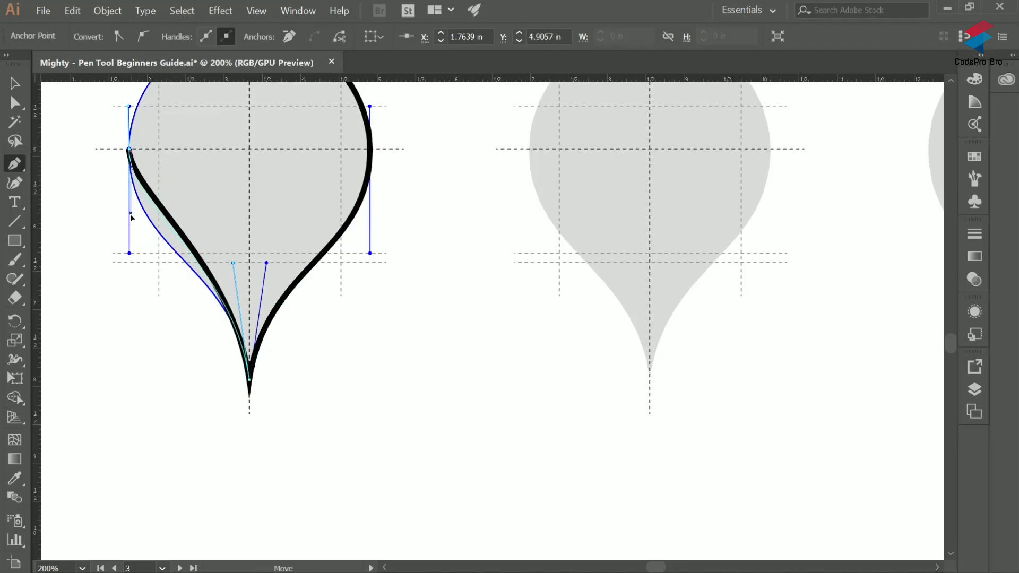
pyautogui.moveTo(130, 256); pyautogui.dragTo(130, 255)
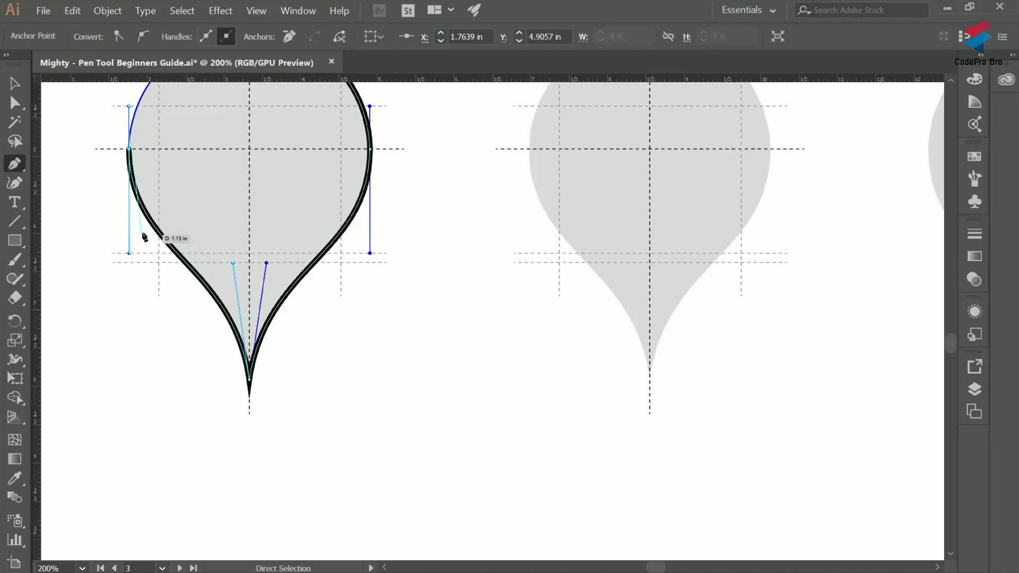
# - Close the teardrop path at its top anchor with the handles pulled horizontally to the guide endpoints, and deselect the path
pyautogui.scroll(2, 187, 196)
pyautogui.scroll(4, 189, 212)
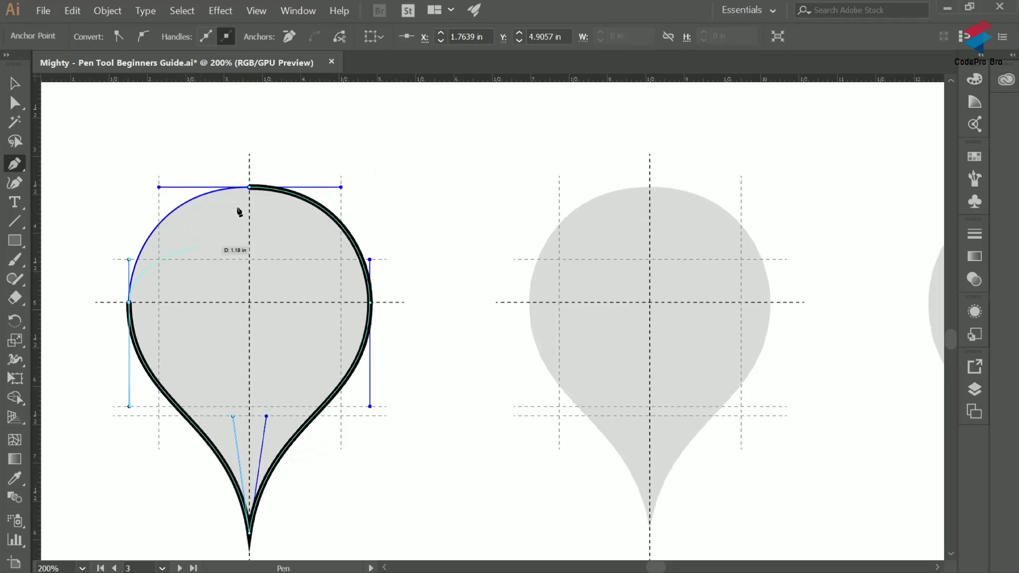
pyautogui.click(250, 189)
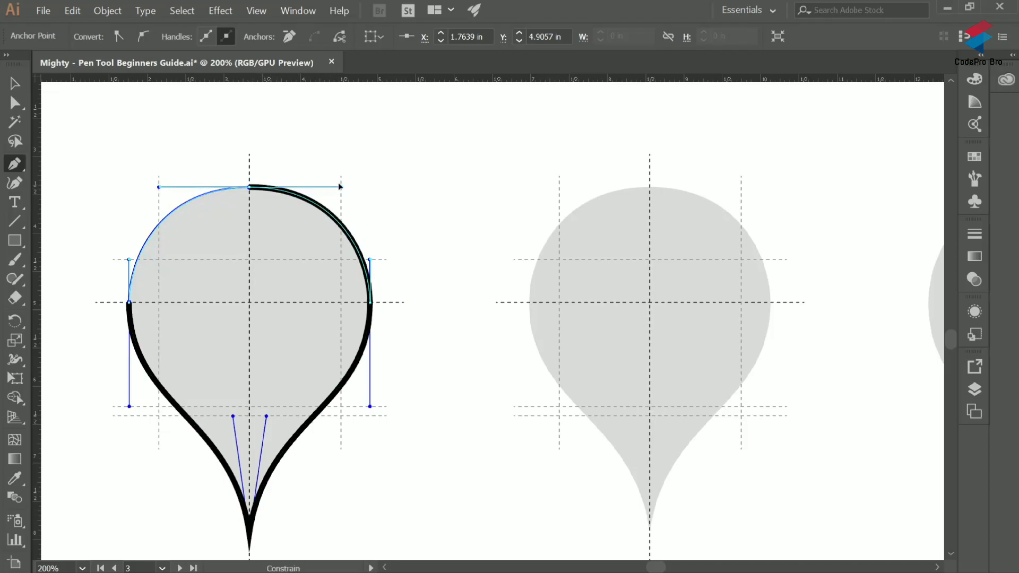
pyautogui.moveTo(342, 190); pyautogui.dragTo(341, 185)
pyautogui.scroll(-3, 337, 218)
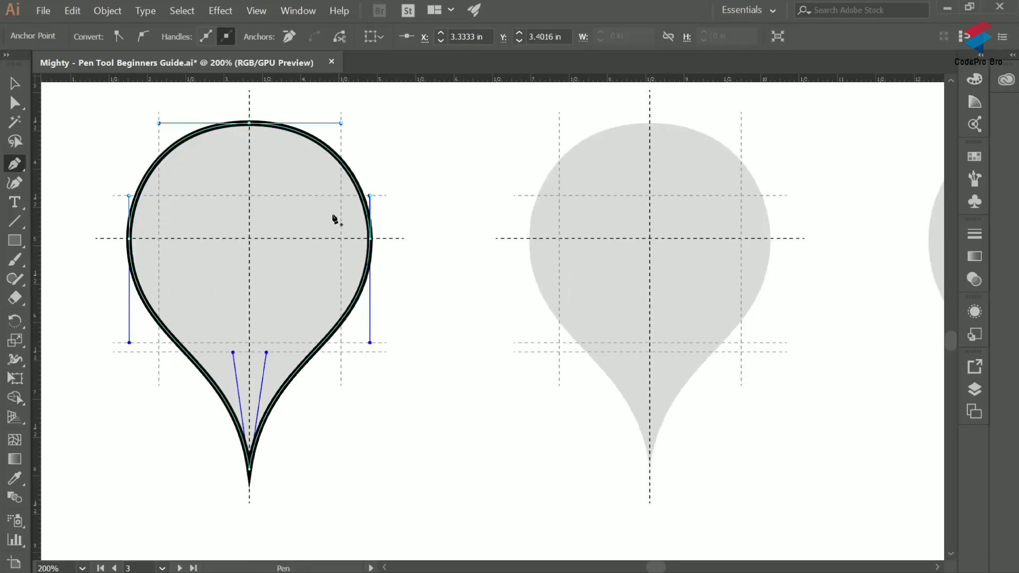
pyautogui.click(18, 84)
pyautogui.click(460, 144)
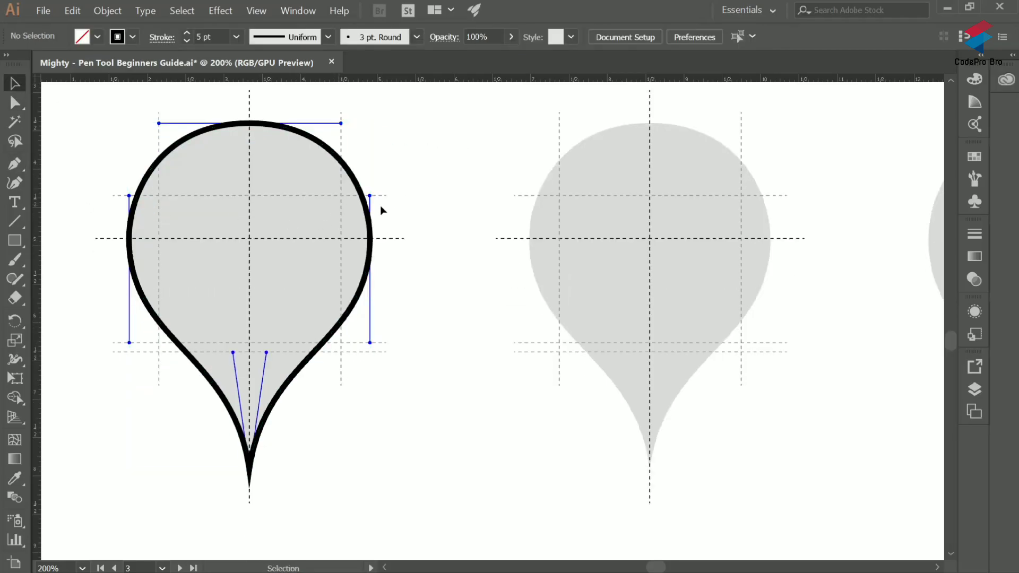
# - Inspect the traced teardrop's sharp bottom tip up close and compare the whole shape with the untraced ones on the Breaking paths artboard
pyautogui.scroll(1, 361, 196)
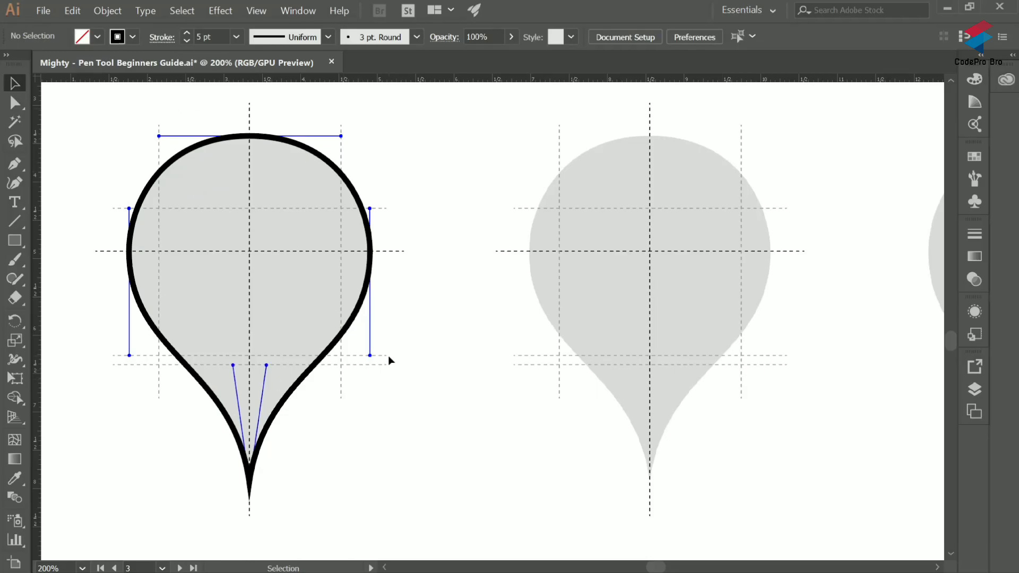
pyautogui.scroll(5, 261, 498)
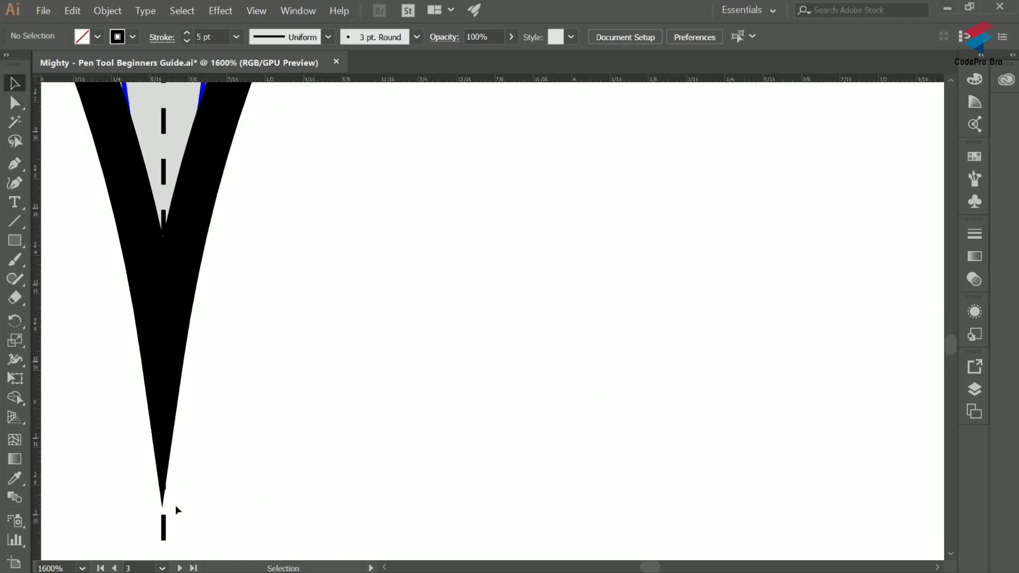
pyautogui.hscroll(-2, 164, 499)
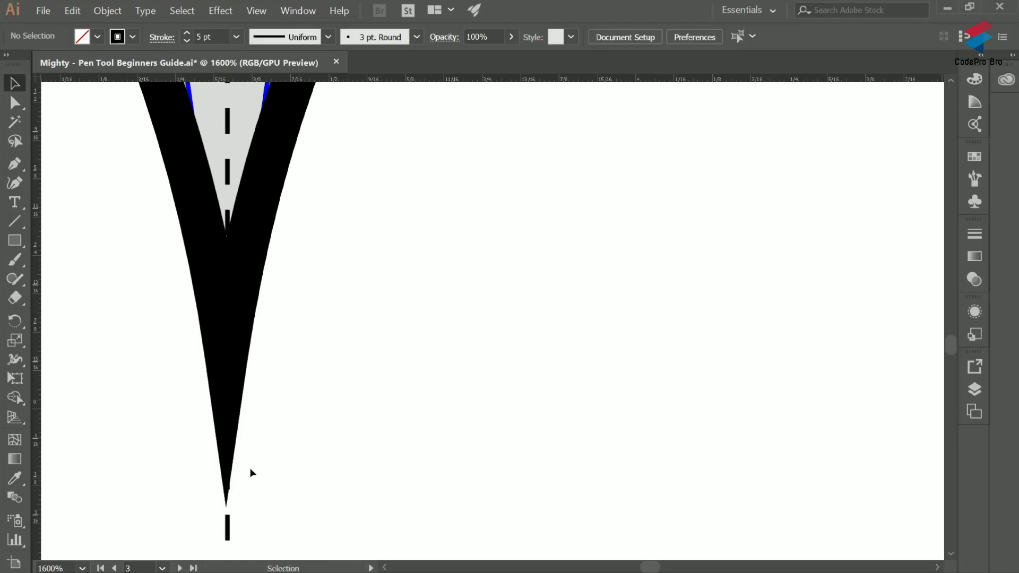
pyautogui.scroll(-4, 249, 259)
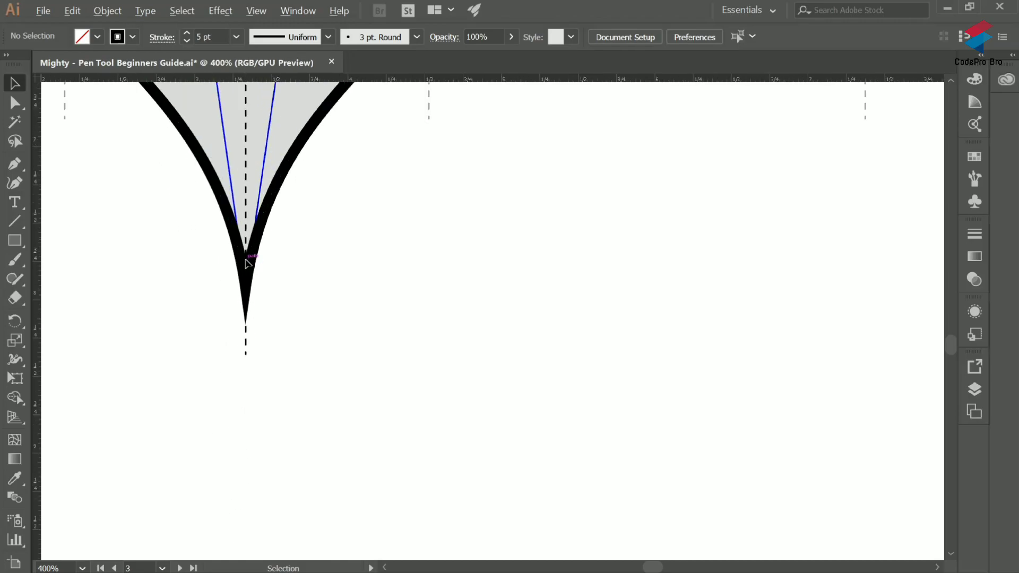
pyautogui.scroll(-3, 383, 284)
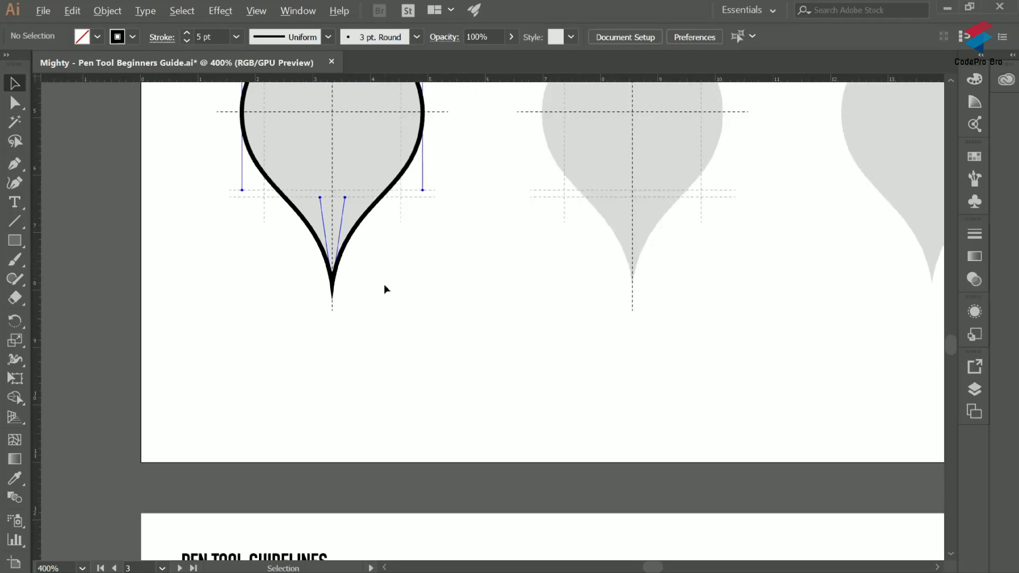
pyautogui.scroll(-4, 375, 216)
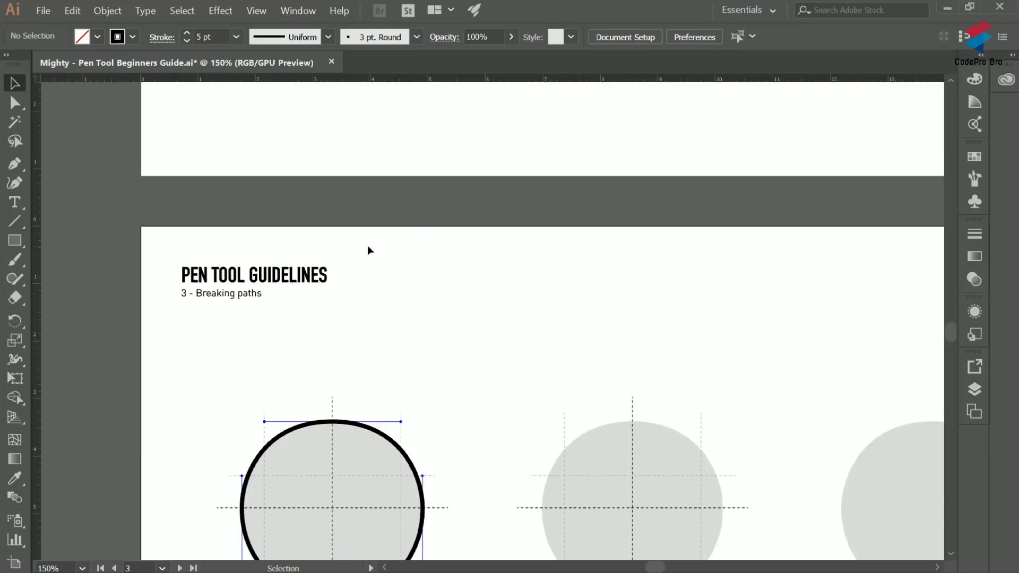
pyautogui.scroll(2, 367, 246)
pyautogui.scroll(-5, 488, 109)
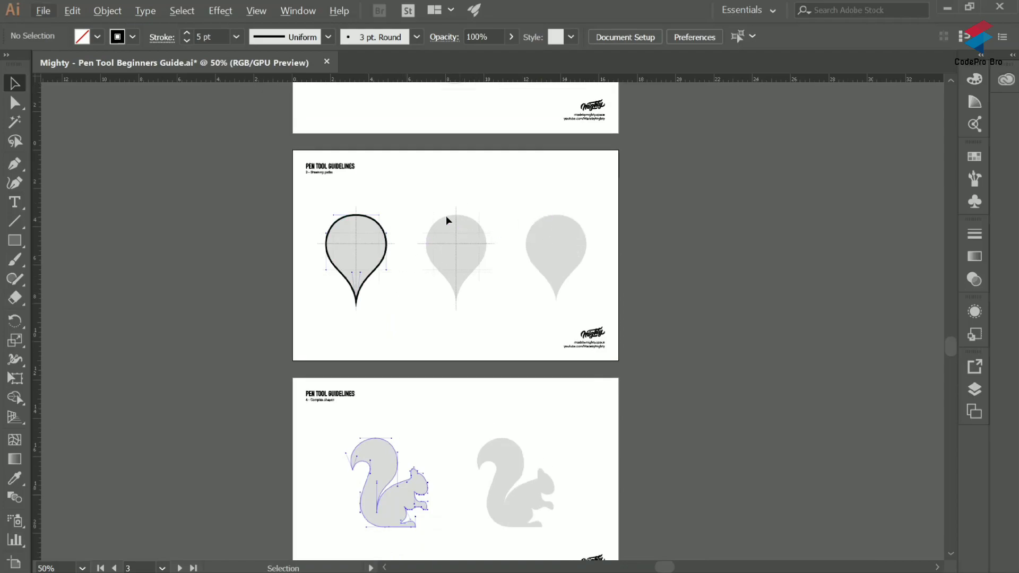
pyautogui.hscroll(-5, 425, 260)
pyautogui.hscroll(6, 423, 262)
pyautogui.hscroll(-2, 417, 267)
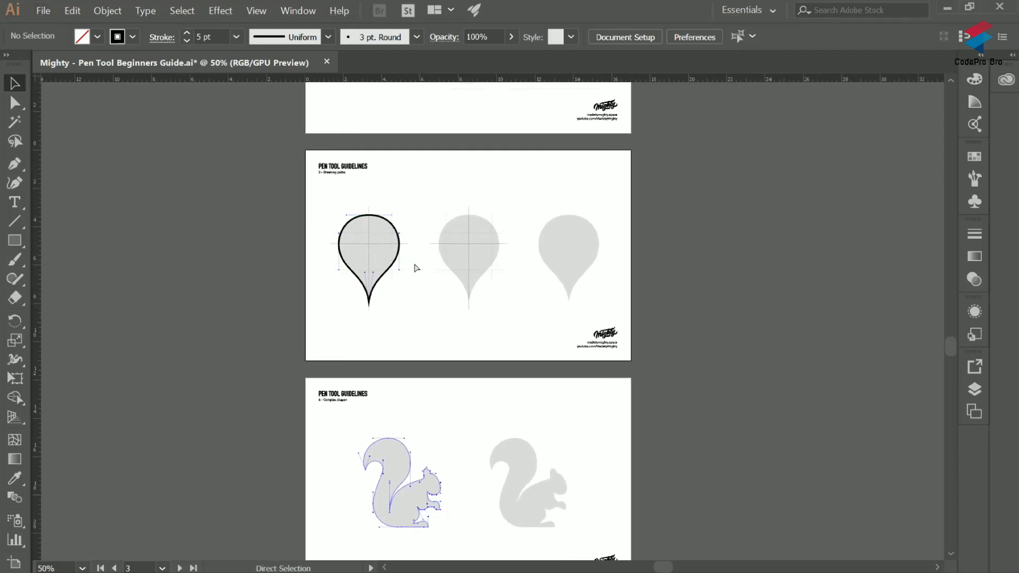
pyautogui.hscroll(6, 415, 265)
# - Examine the squirrel's anchor points and handle guides on the Complex shapes artboard
pyautogui.scroll(-10, 393, 253)
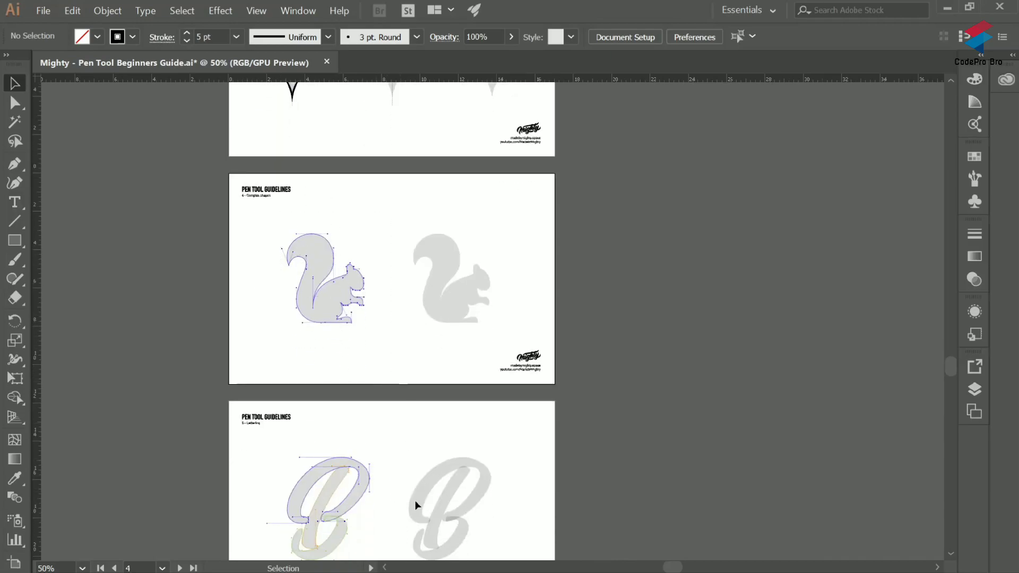
pyautogui.scroll(-3, 318, 434)
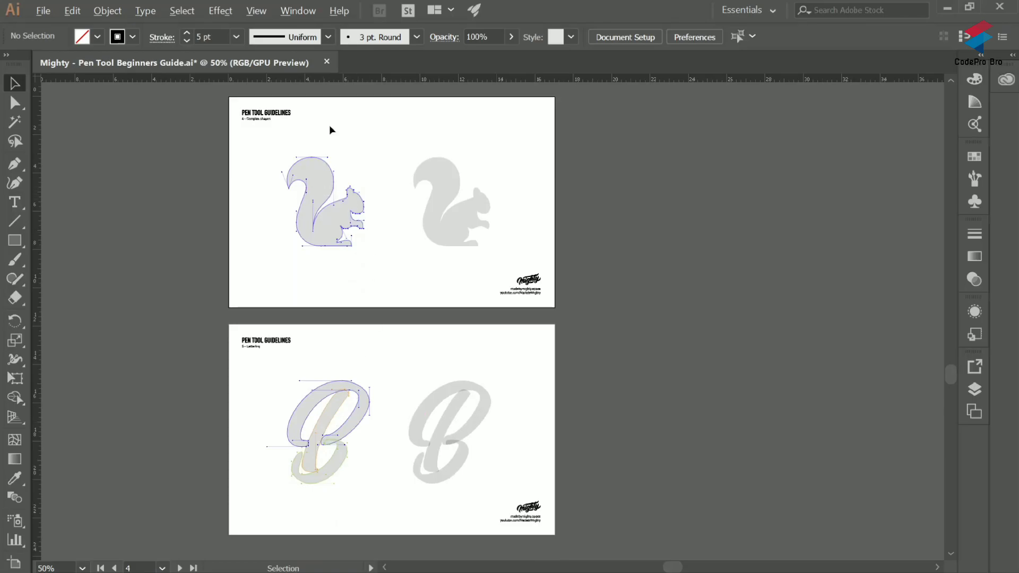
pyautogui.scroll(3, 329, 130)
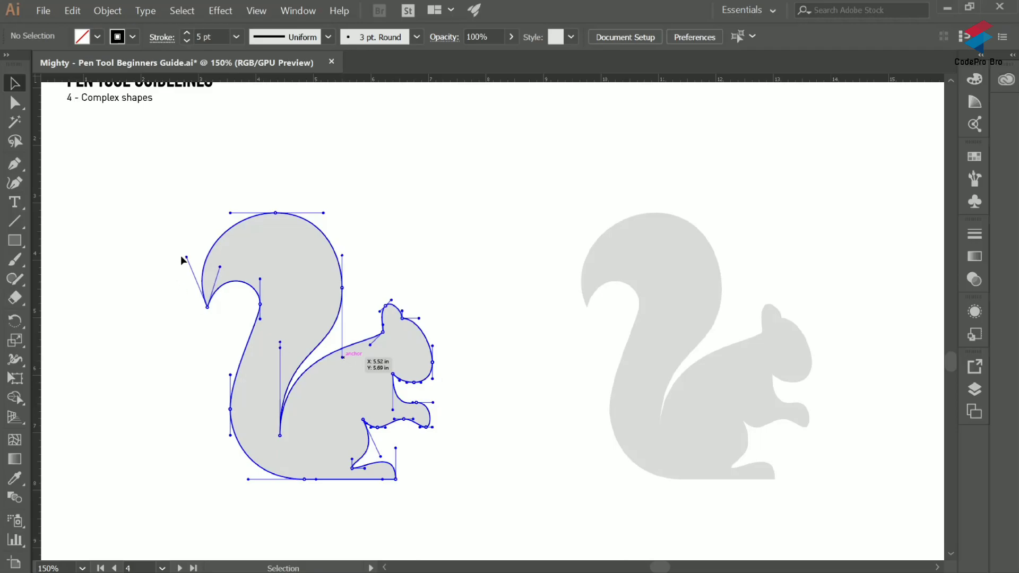
pyautogui.scroll(-2, 345, 411)
pyautogui.scroll(-3, 346, 412)
pyautogui.scroll(-5, 341, 545)
pyautogui.scroll(6, 341, 455)
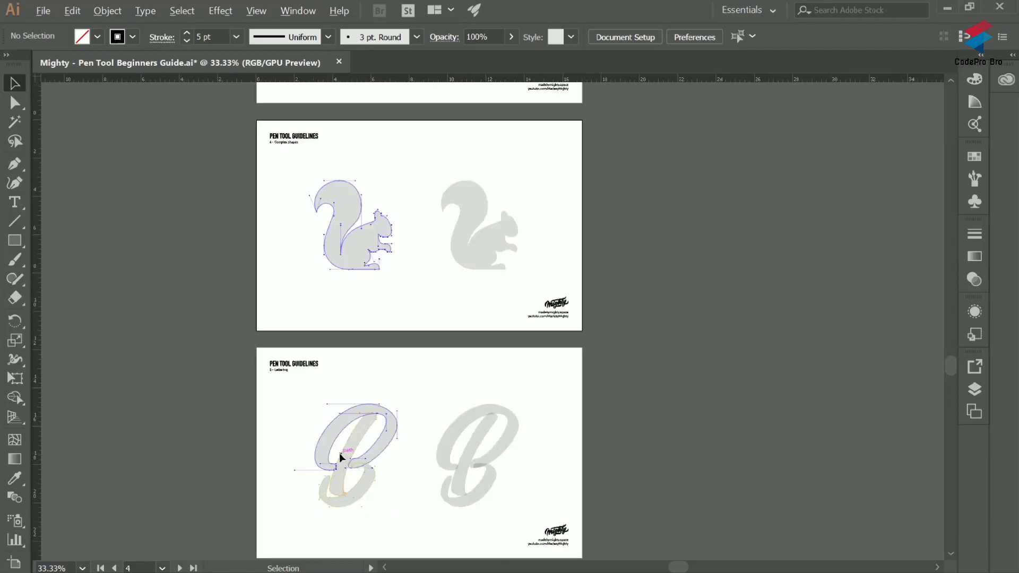
# - Examine the overlapping paths, anchors and handles that build the letter B on the Lettering artboard
pyautogui.scroll(-2, 502, 419)
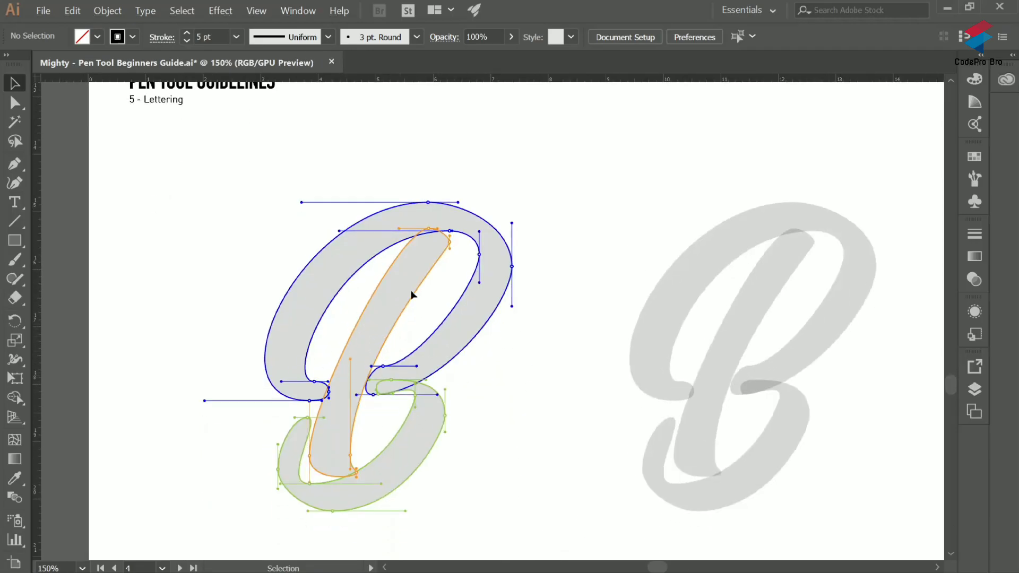
pyautogui.scroll(-1, 434, 316)
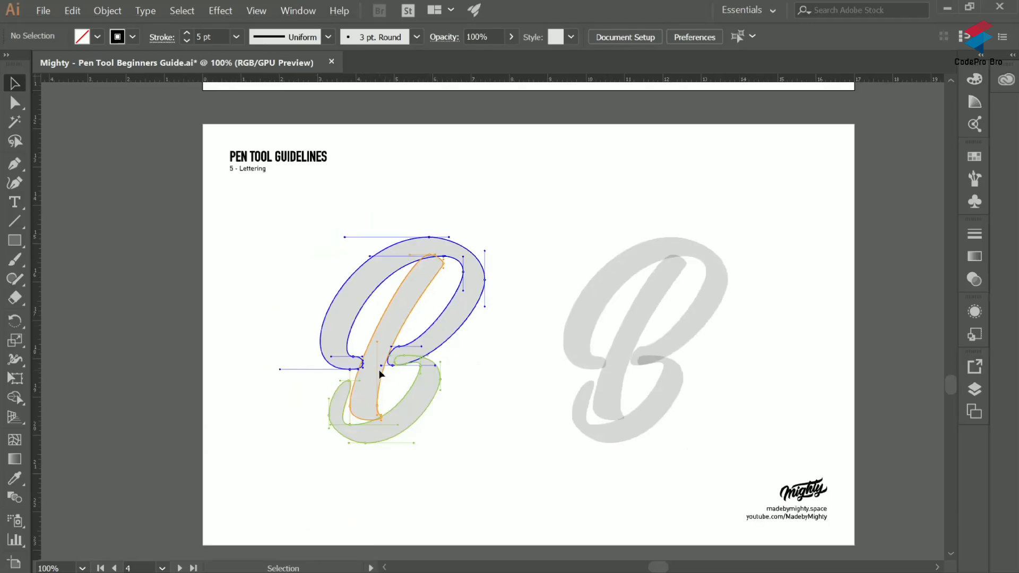
pyautogui.scroll(4, 371, 368)
pyautogui.scroll(-4, 451, 374)
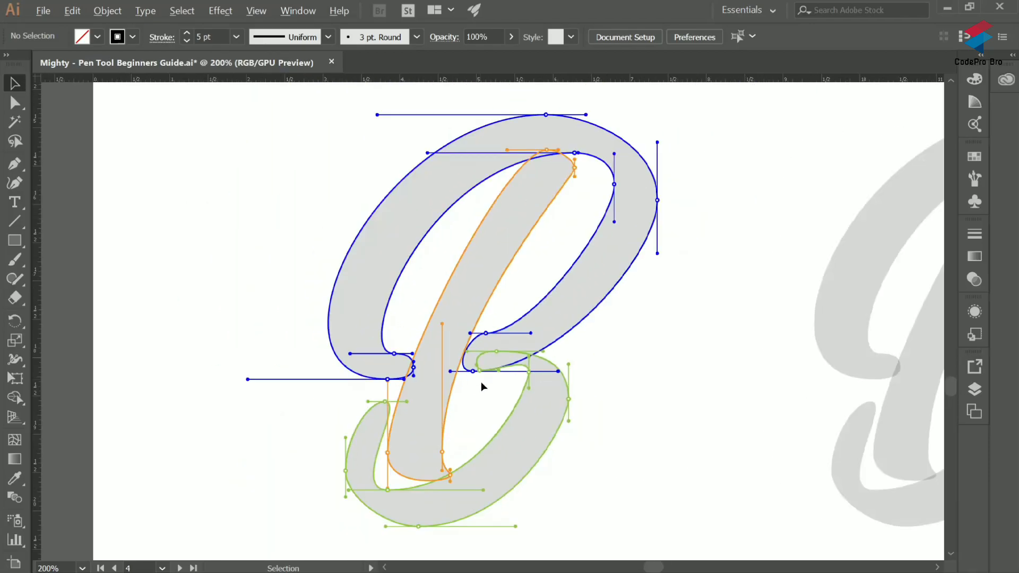
pyautogui.scroll(2, 522, 253)
pyautogui.scroll(1, 522, 254)
pyautogui.hscroll(5, 523, 264)
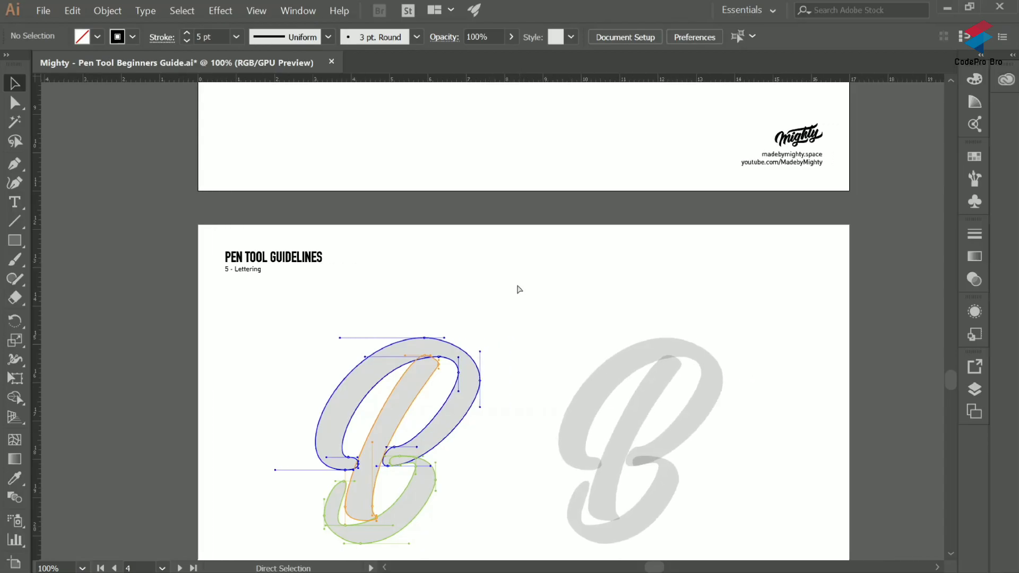
pyautogui.scroll(-2, 562, 311)
pyautogui.scroll(3, 492, 279)
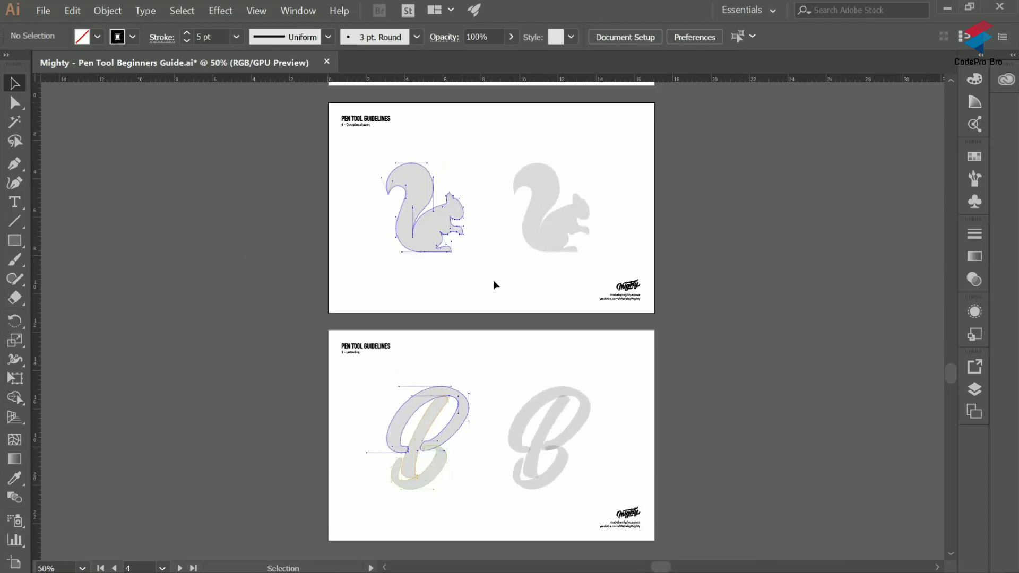
# - Look over the squirrel exercise again, focusing on the anchors and handles around its tail
pyautogui.scroll(-1, 463, 222)
pyautogui.scroll(3, 451, 175)
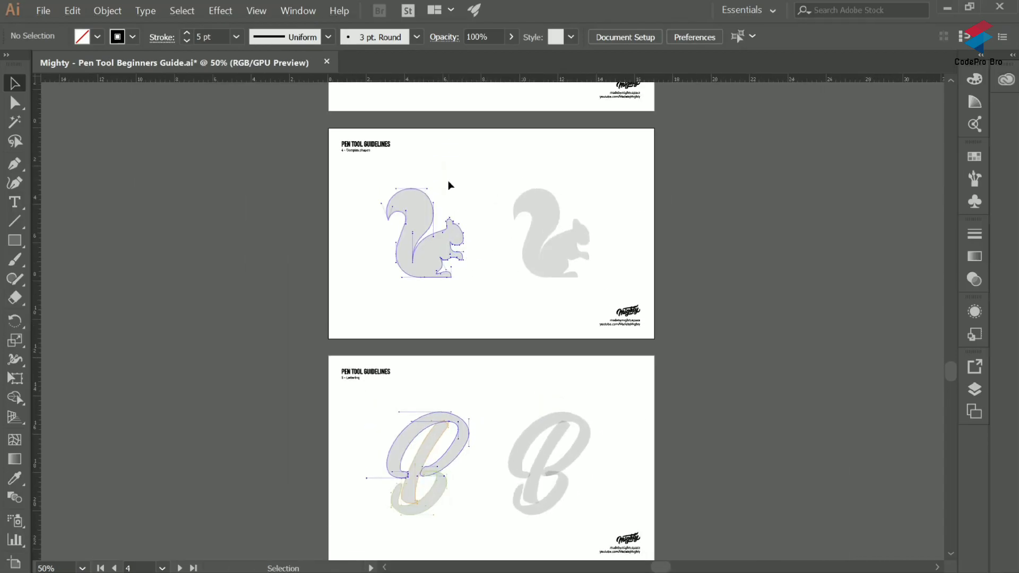
pyautogui.scroll(1, 467, 223)
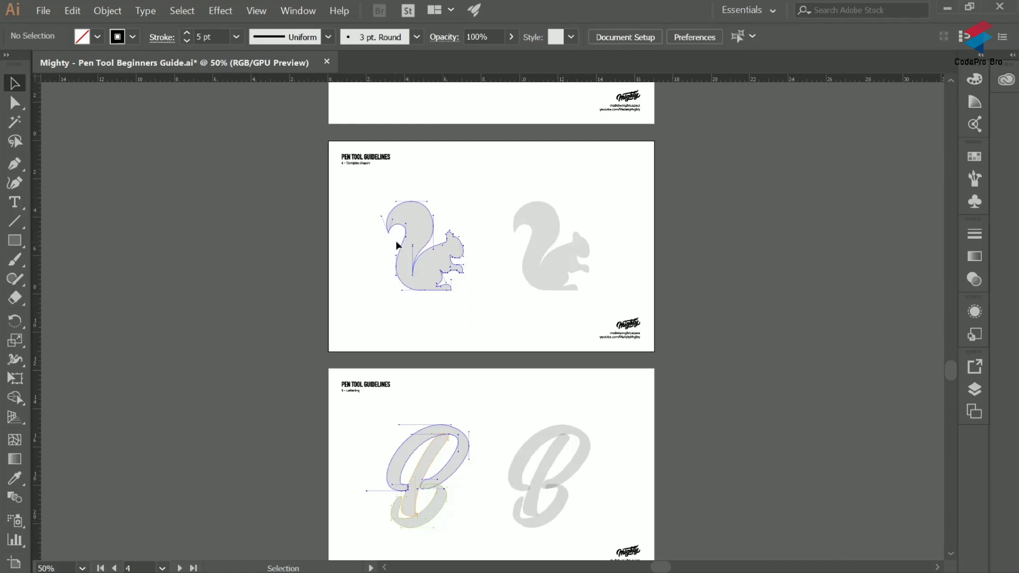
pyautogui.scroll(3, 402, 247)
pyautogui.scroll(4, 450, 216)
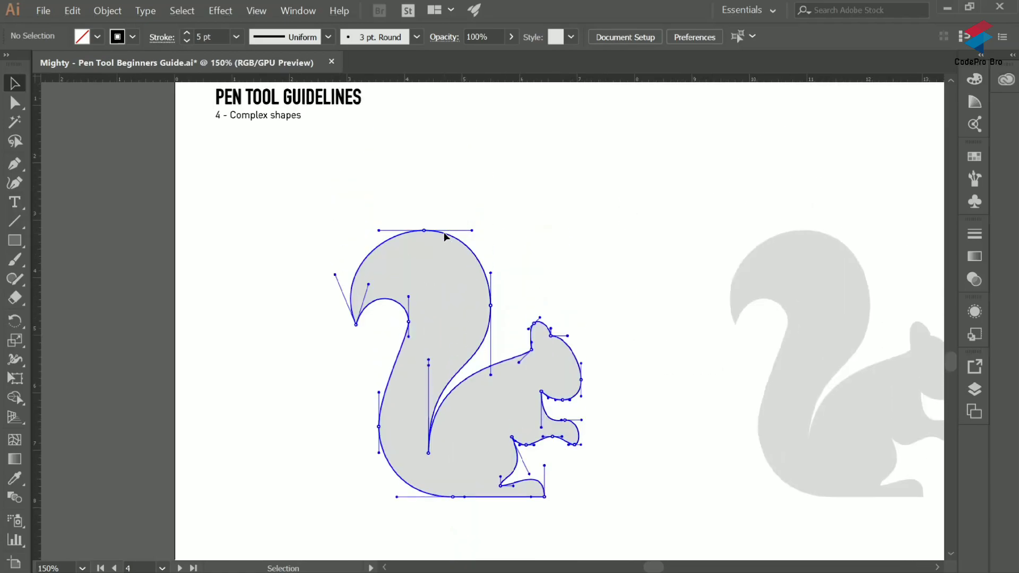
pyautogui.scroll(-2, 437, 252)
pyautogui.scroll(5, 463, 253)
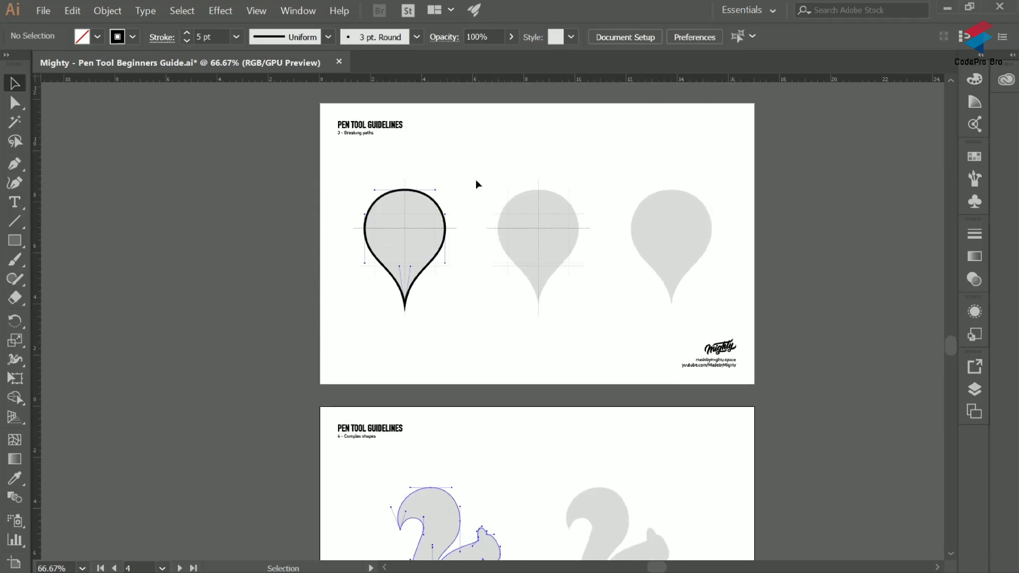
# - View the Mighty logo and the web addresses in the corner of the Bézier curves artboard
pyautogui.scroll(1, 475, 180)
pyautogui.scroll(3, 477, 184)
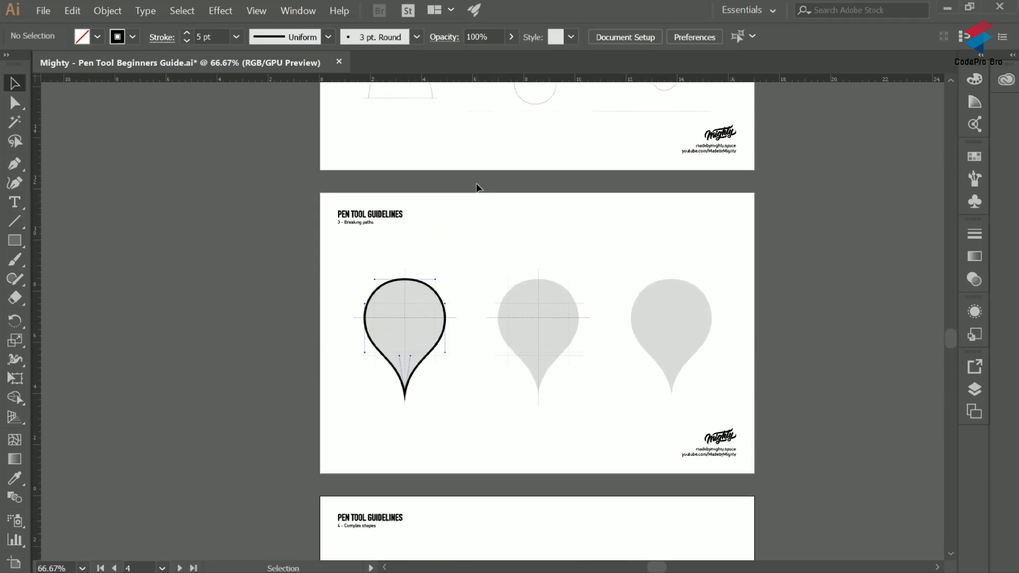
pyautogui.scroll(4, 738, 139)
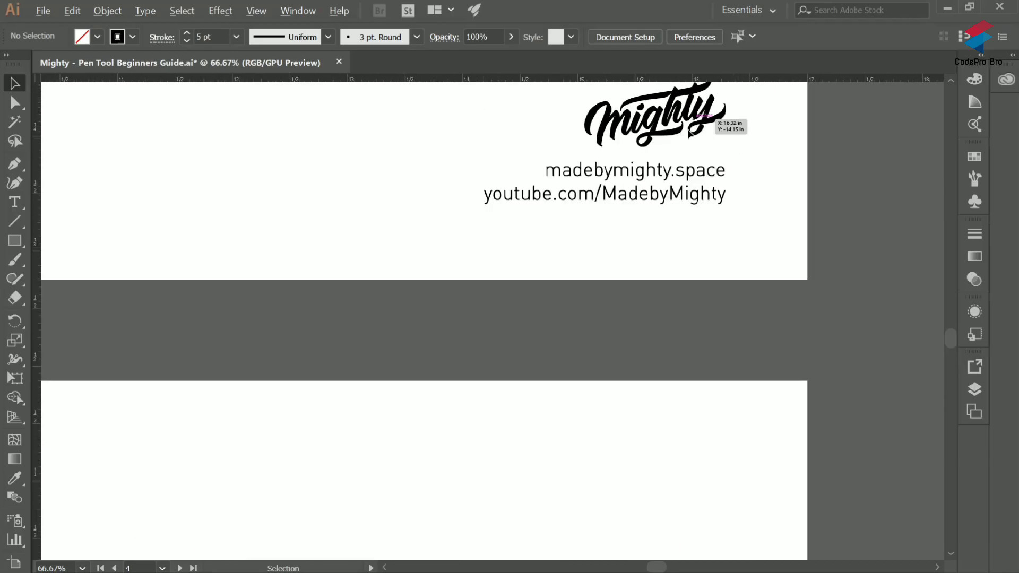
pyautogui.scroll(1, 562, 181)
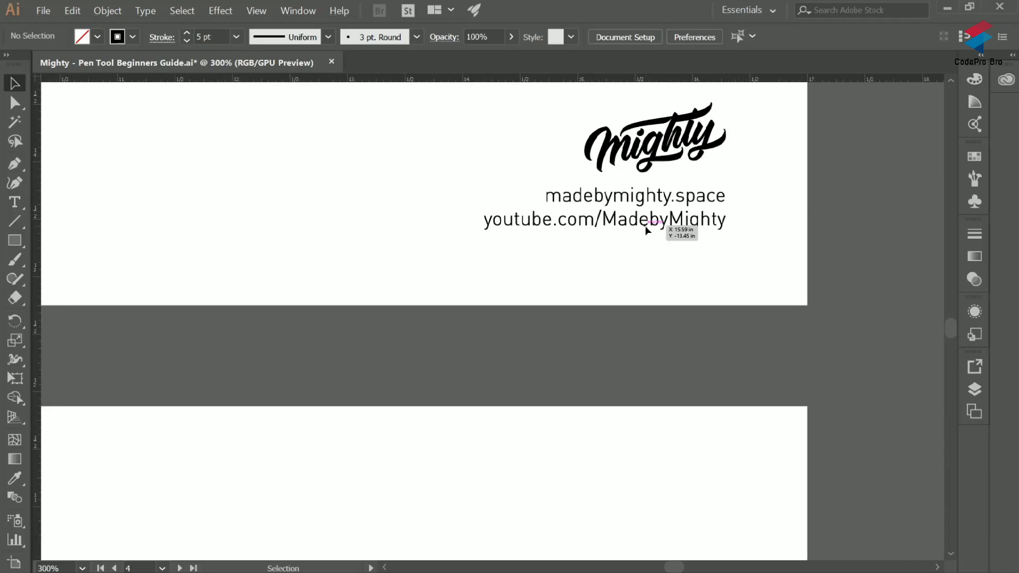
pyautogui.scroll(-1, 673, 227)
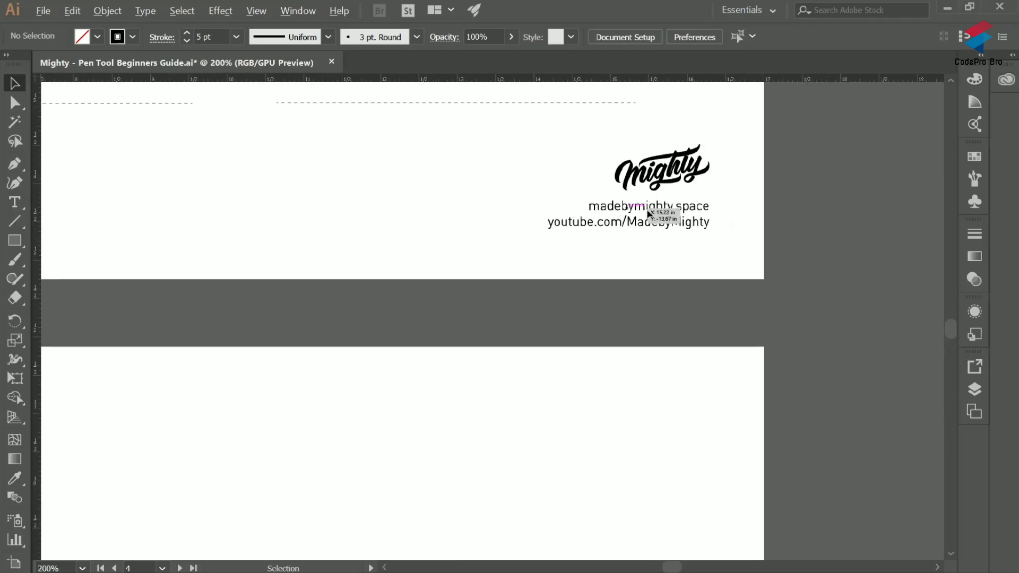
pyautogui.scroll(-3, 612, 212)
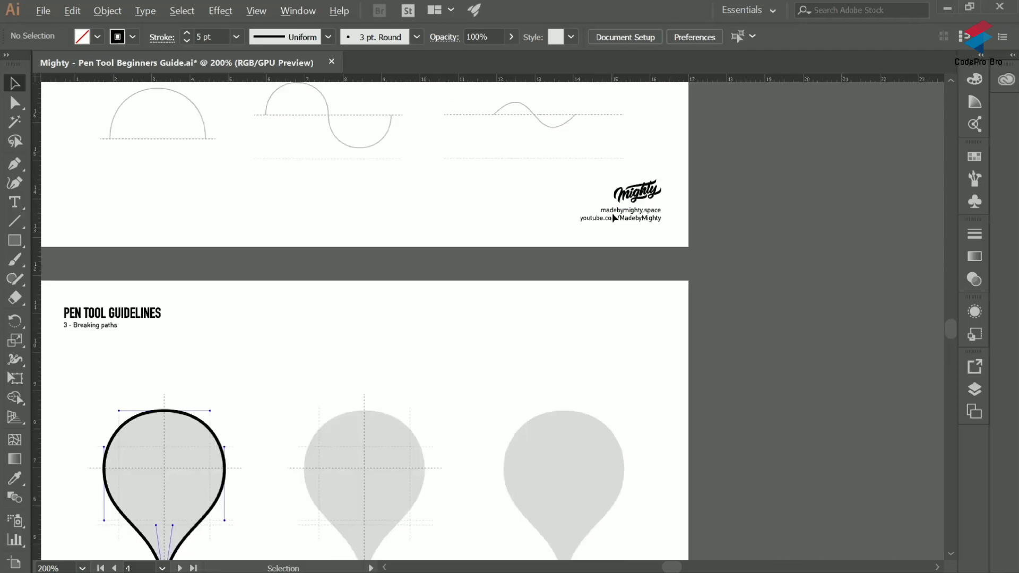
# - Review the exercises on the Breaking paths, Bézier curves and Straight paths artboards
pyautogui.scroll(1, 339, 166)
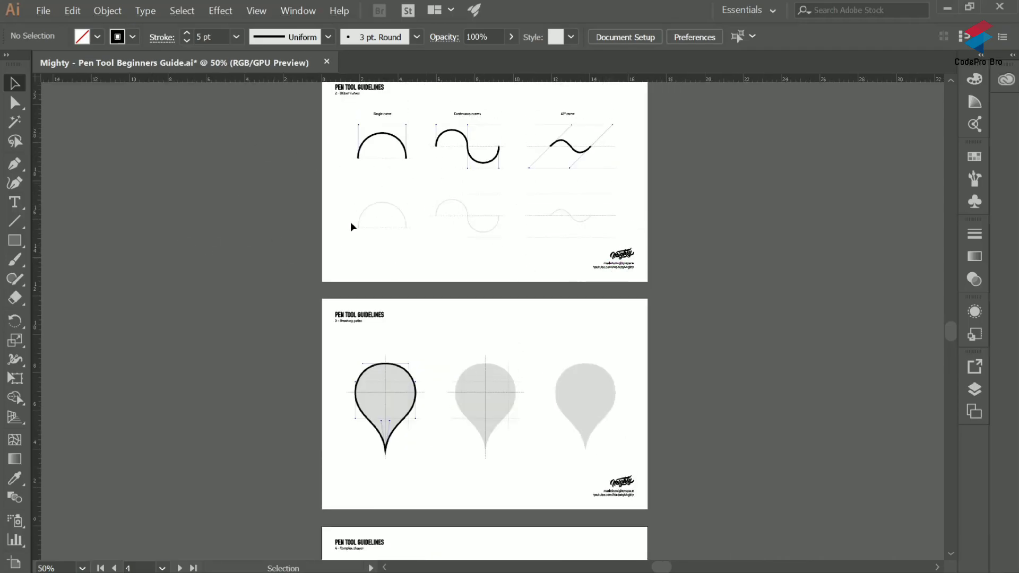
pyautogui.scroll(2, 448, 209)
pyautogui.scroll(3, 448, 211)
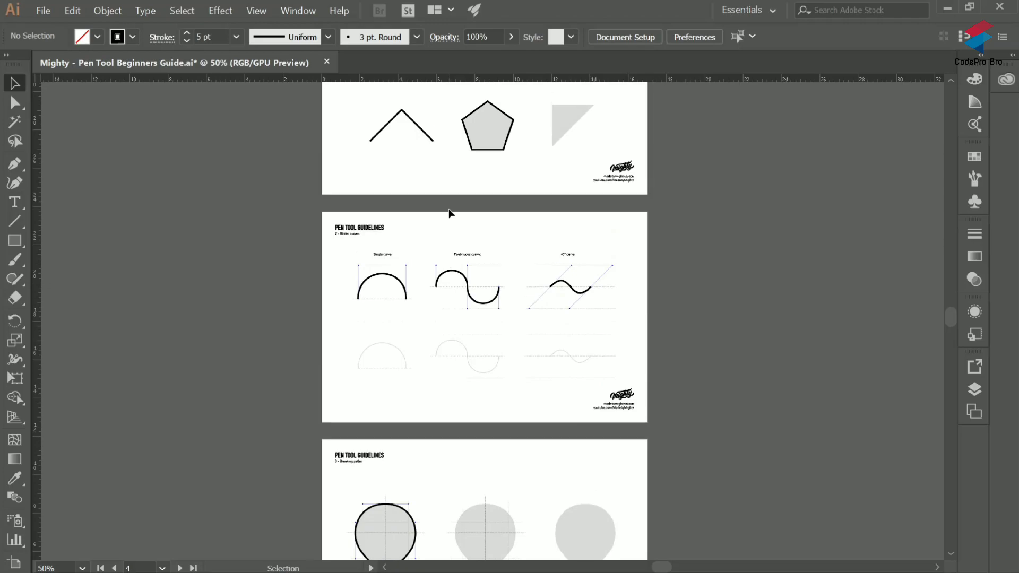
pyautogui.scroll(3, 450, 203)
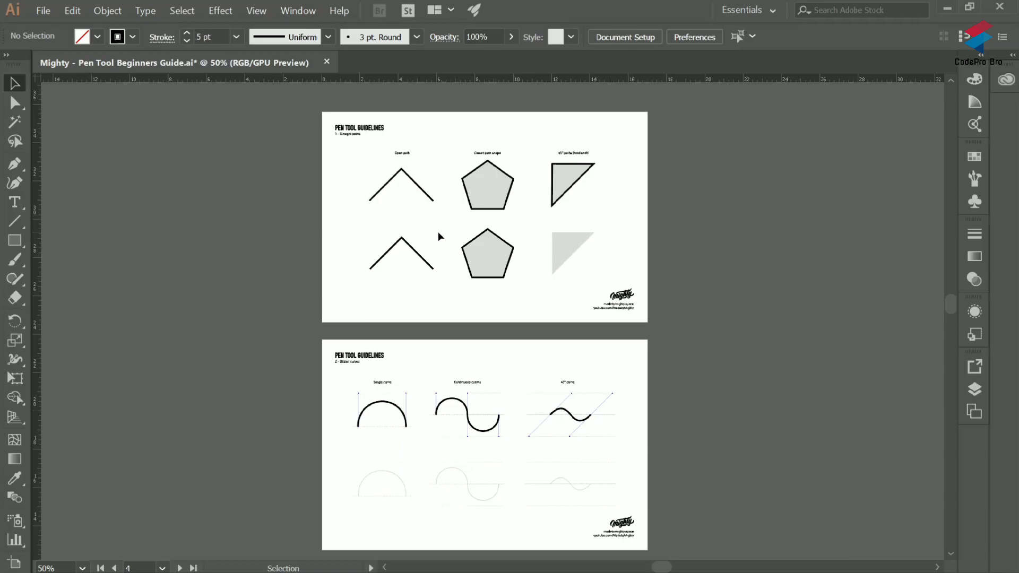
pyautogui.scroll(1, 399, 223)
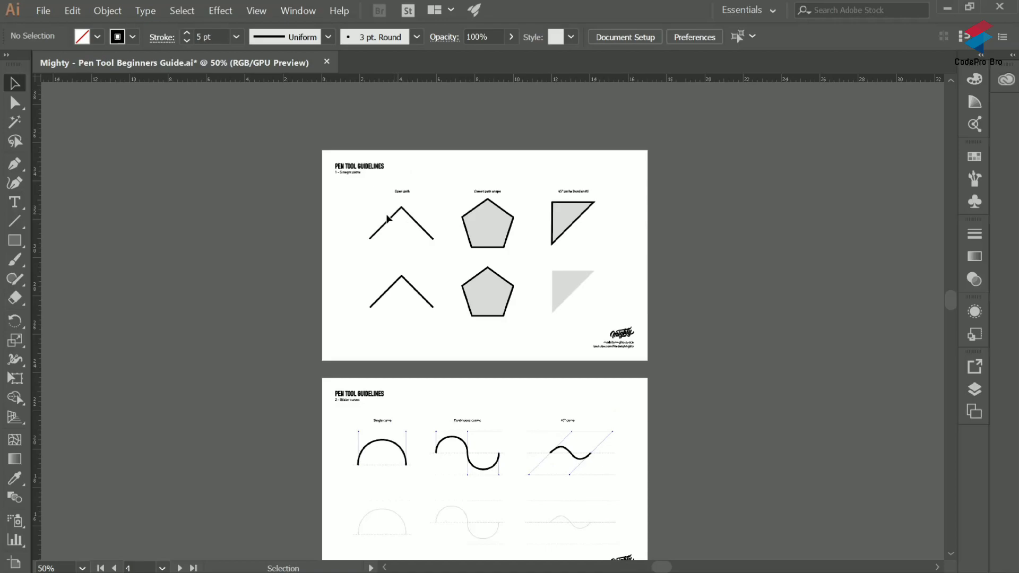